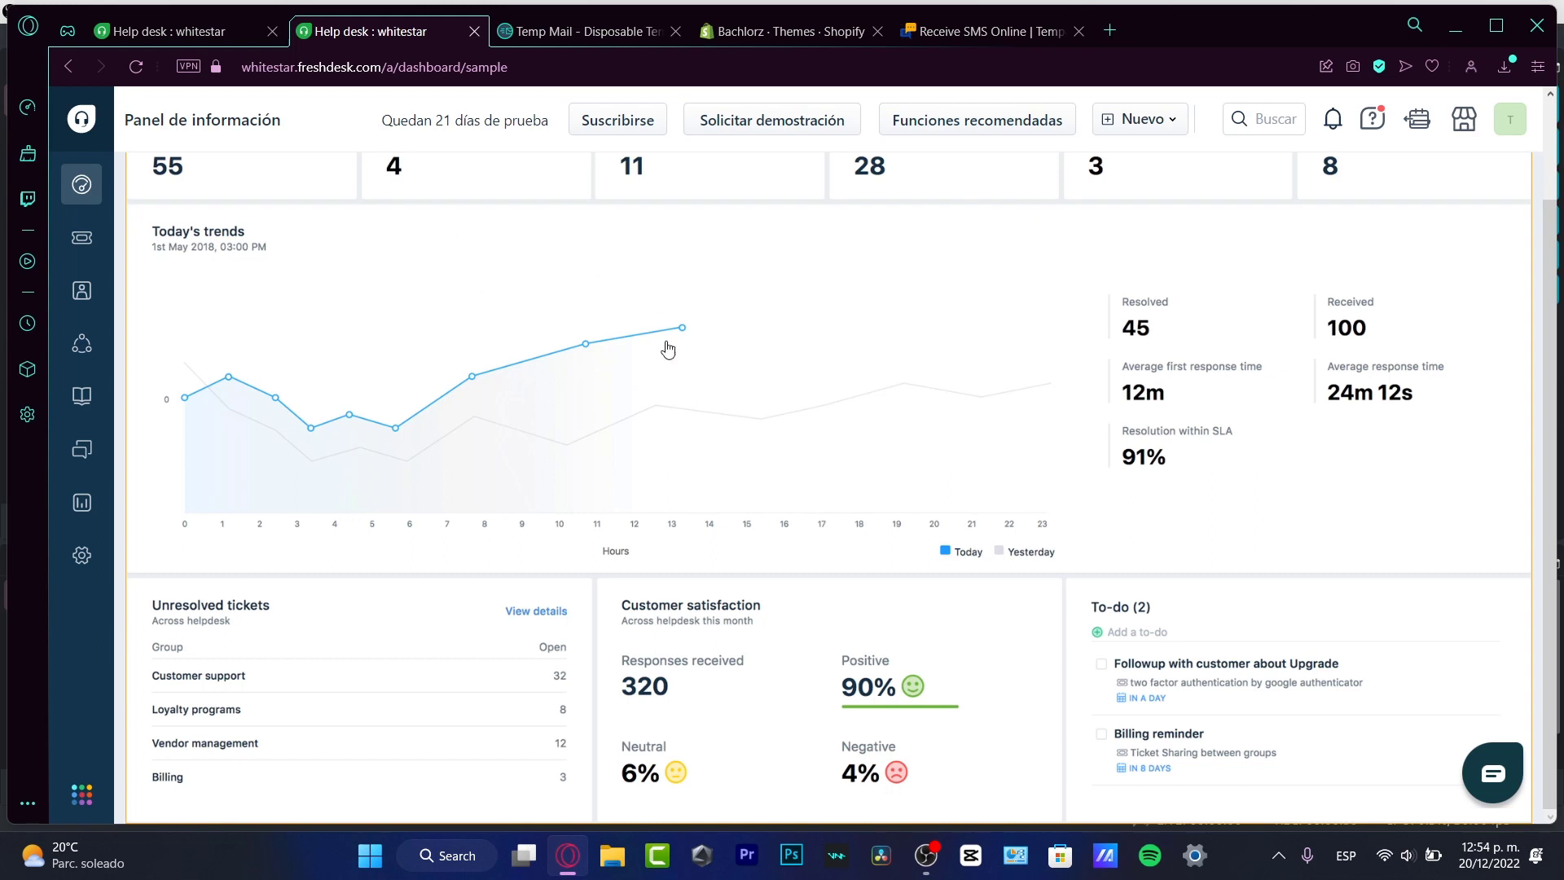
Open the Marketplace Apps gallery from the Freshdesk dashboard
{"action": "scroll", "coordinate": [928, 425], "scroll_direction": "up", "scroll_amount": 2}
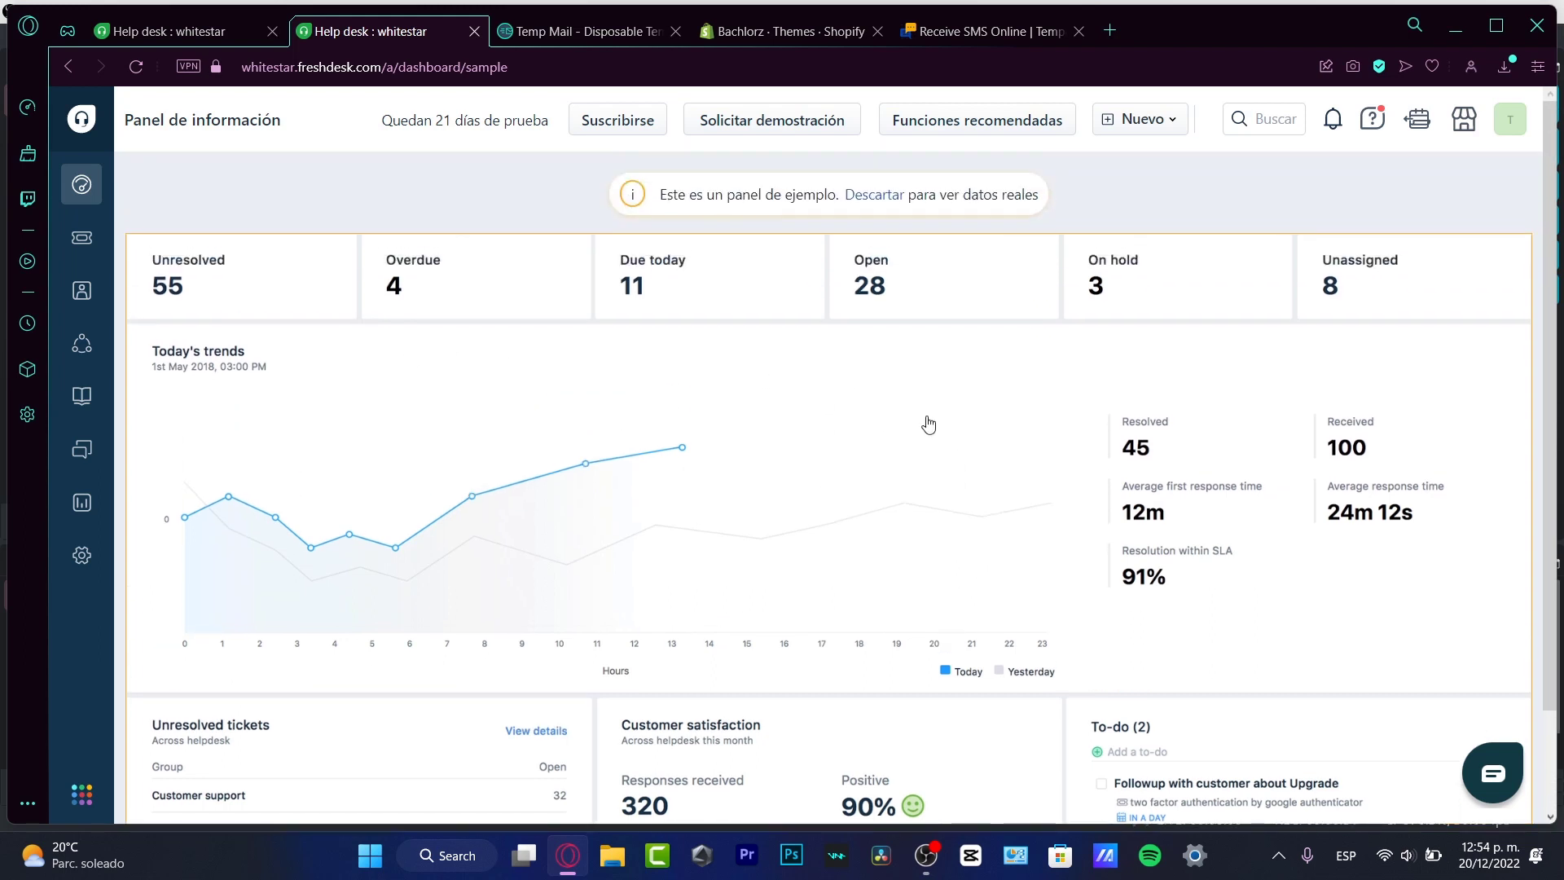
{"action": "left_click", "coordinate": [1511, 131]}
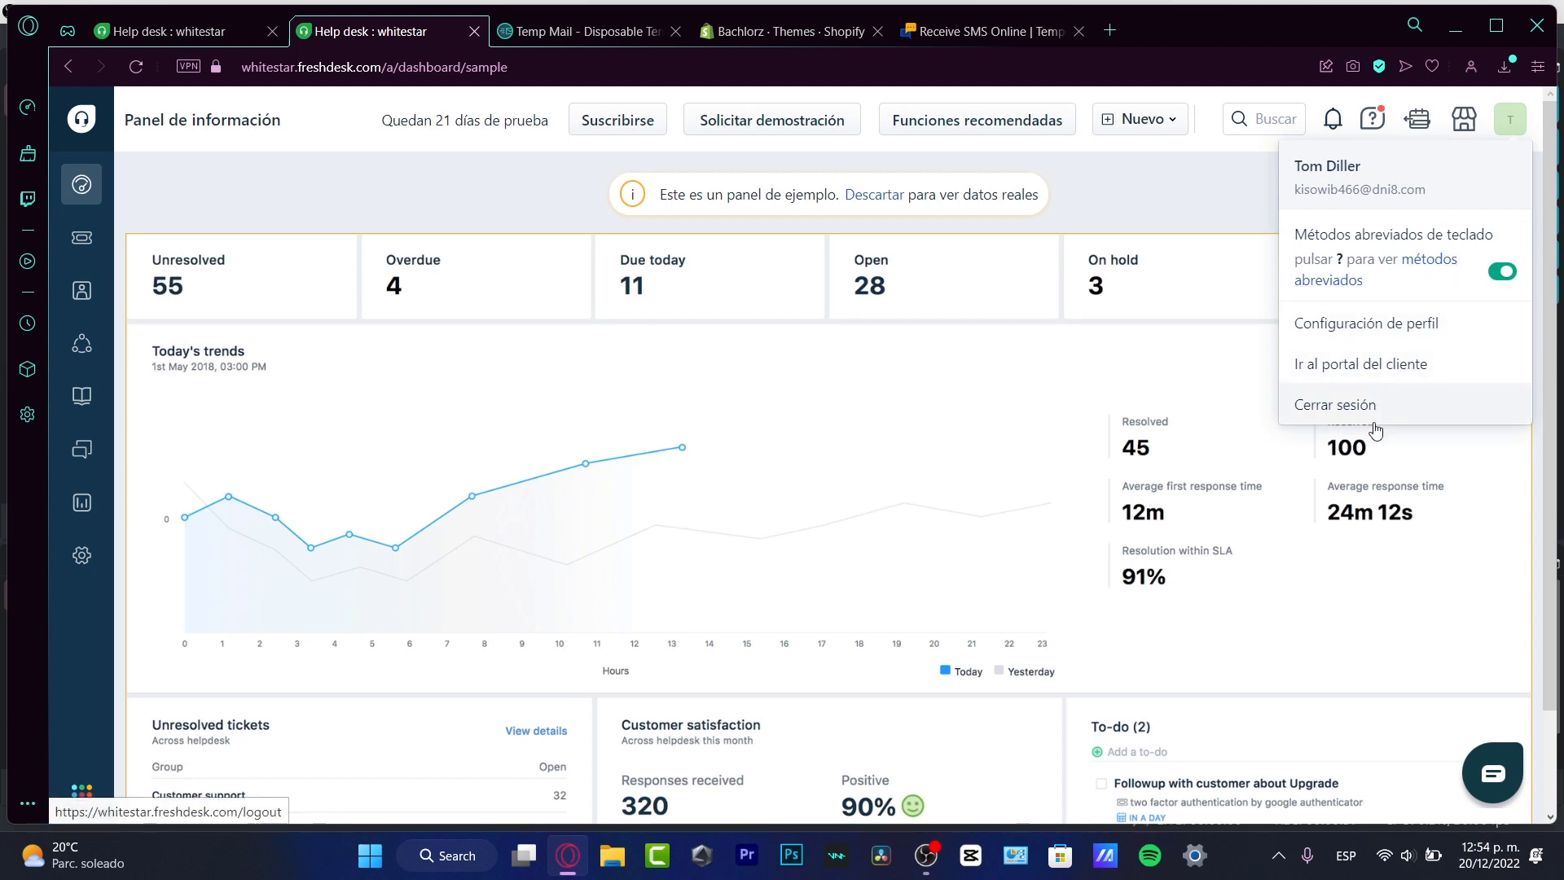
{"action": "left_click", "coordinate": [1460, 130]}
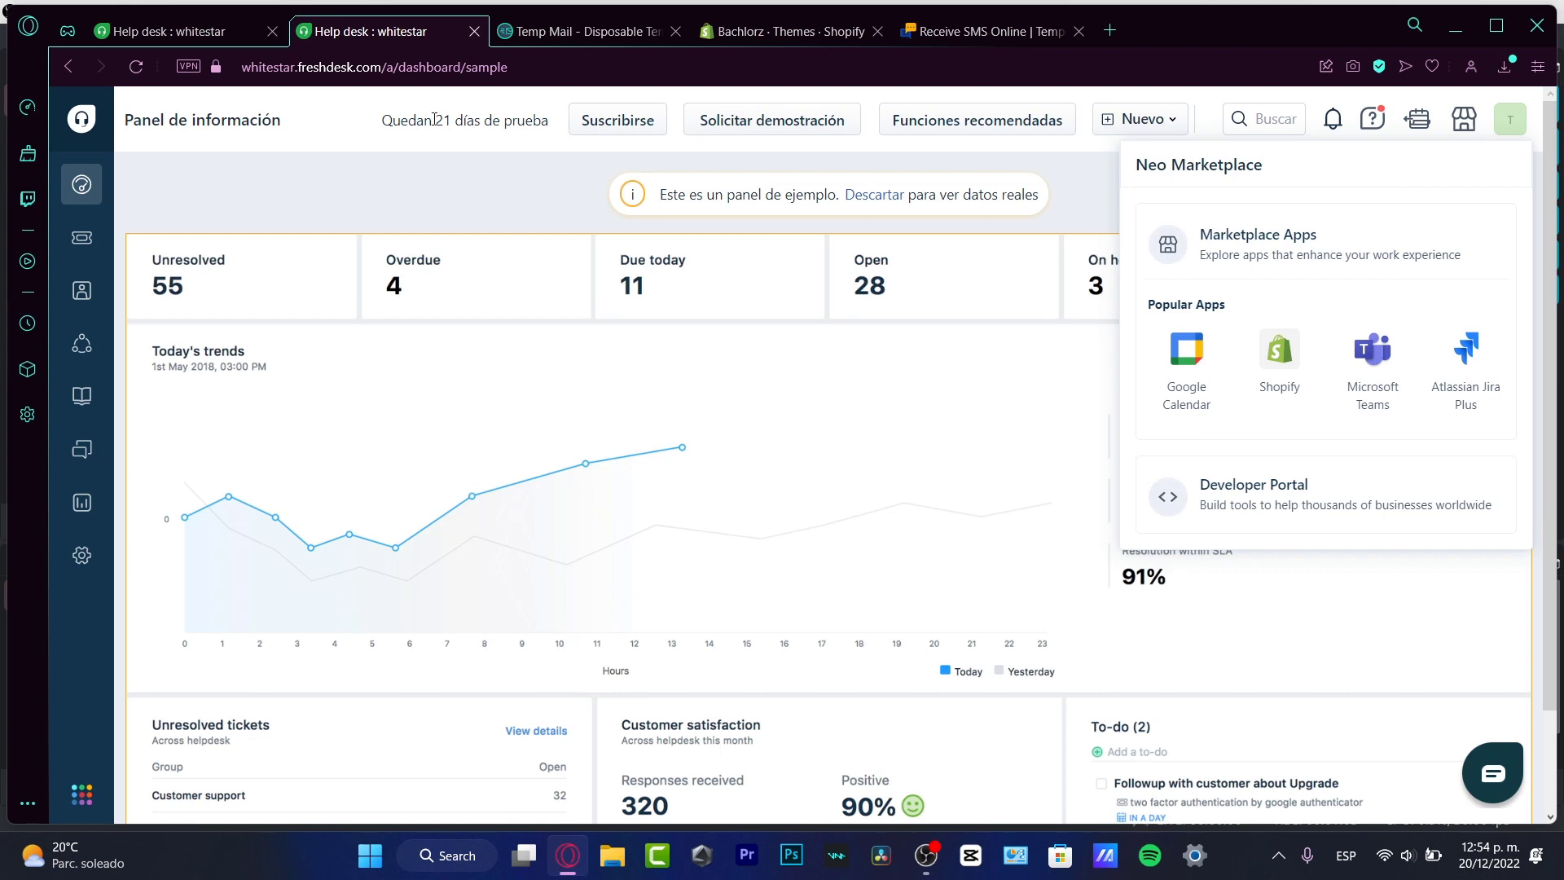
{"action": "left_click", "coordinate": [1258, 244]}
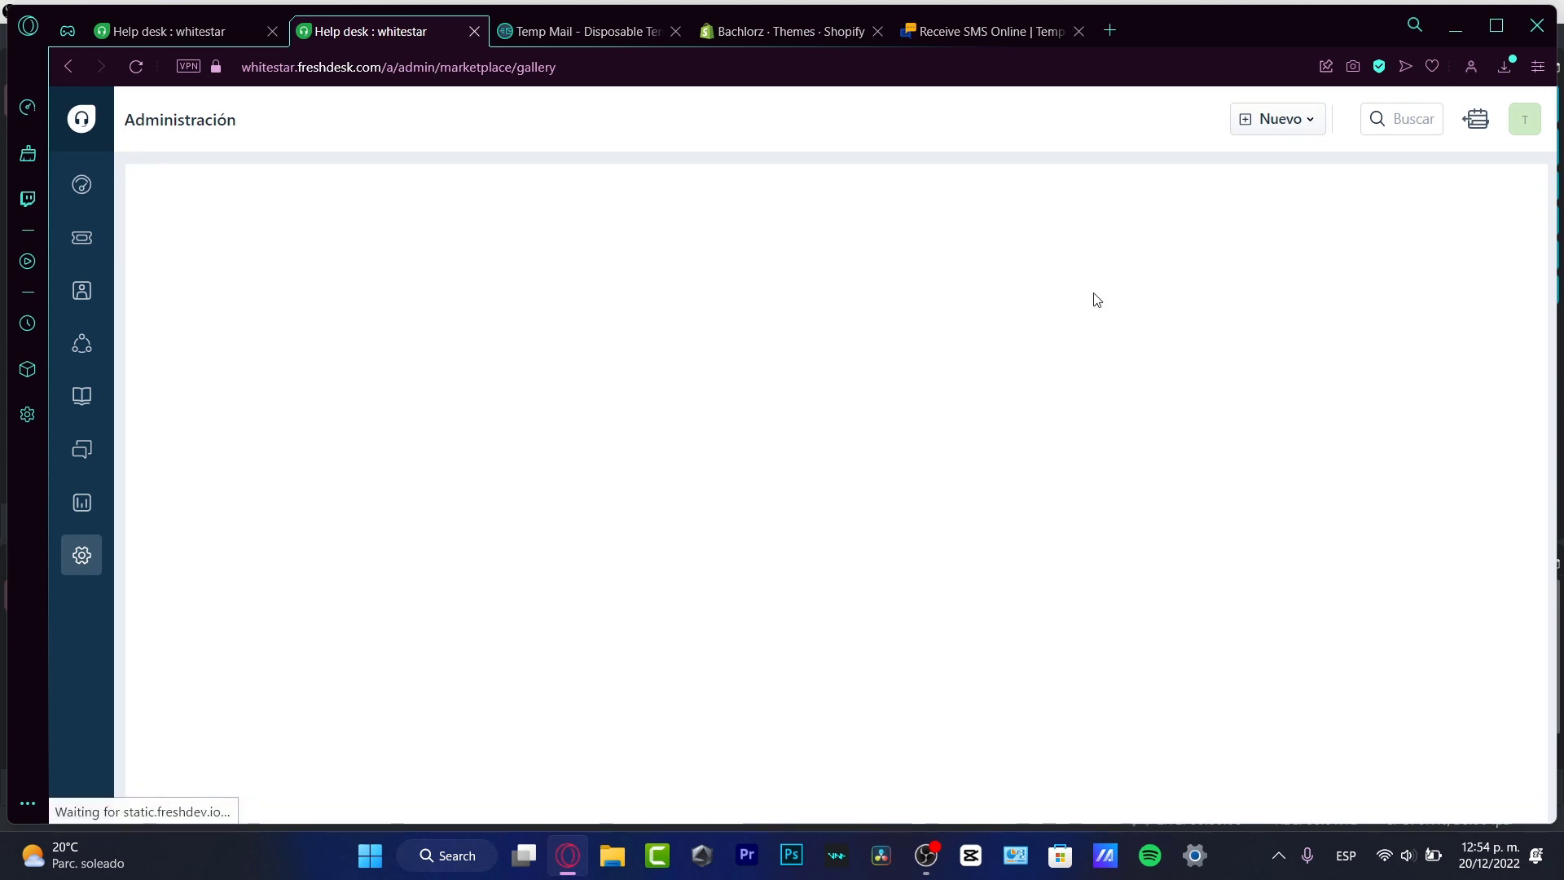
Browse the popular and newly added marketplace apps, and return to the sample dashboard to look over its metrics
{"action": "left_click", "coordinate": [1315, 119]}
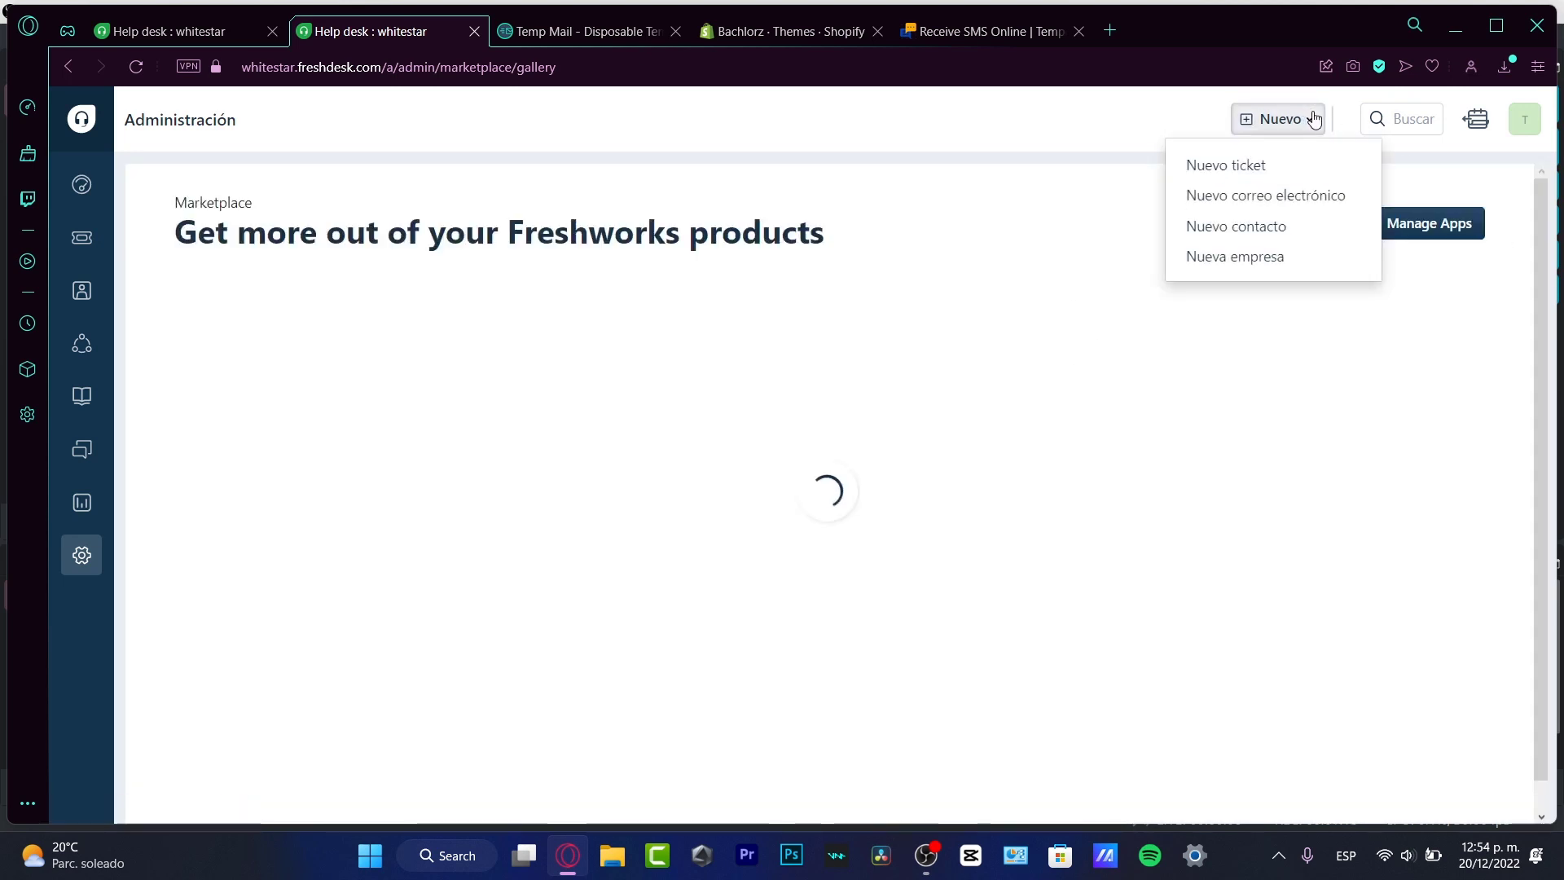
{"action": "left_click", "coordinate": [911, 150]}
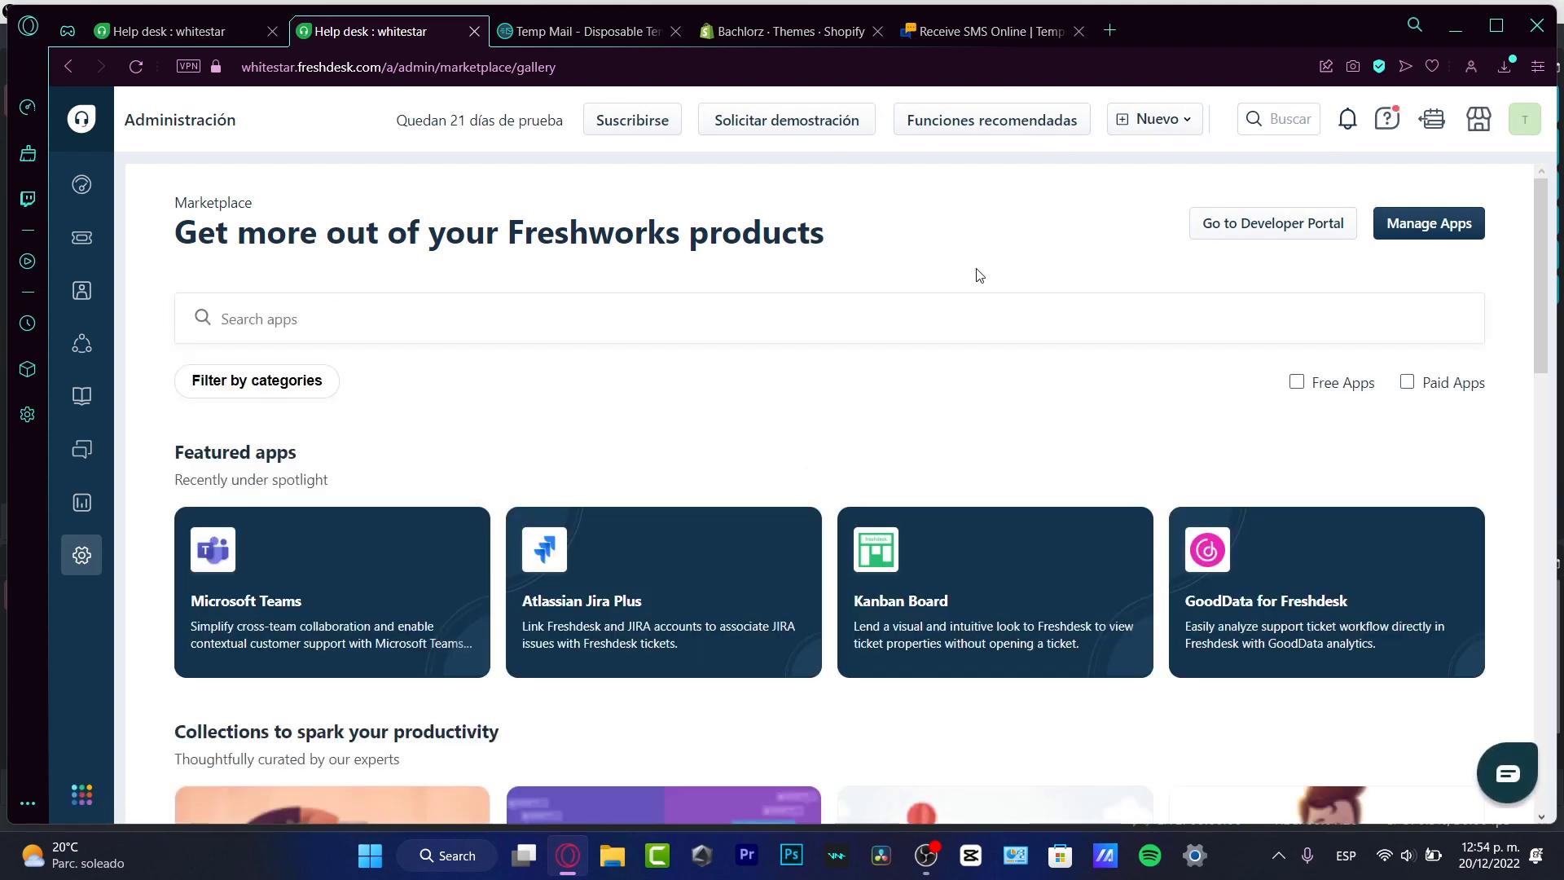
{"action": "left_click_drag", "start_coordinate": [1541, 312], "coordinate": [1547, 646]}
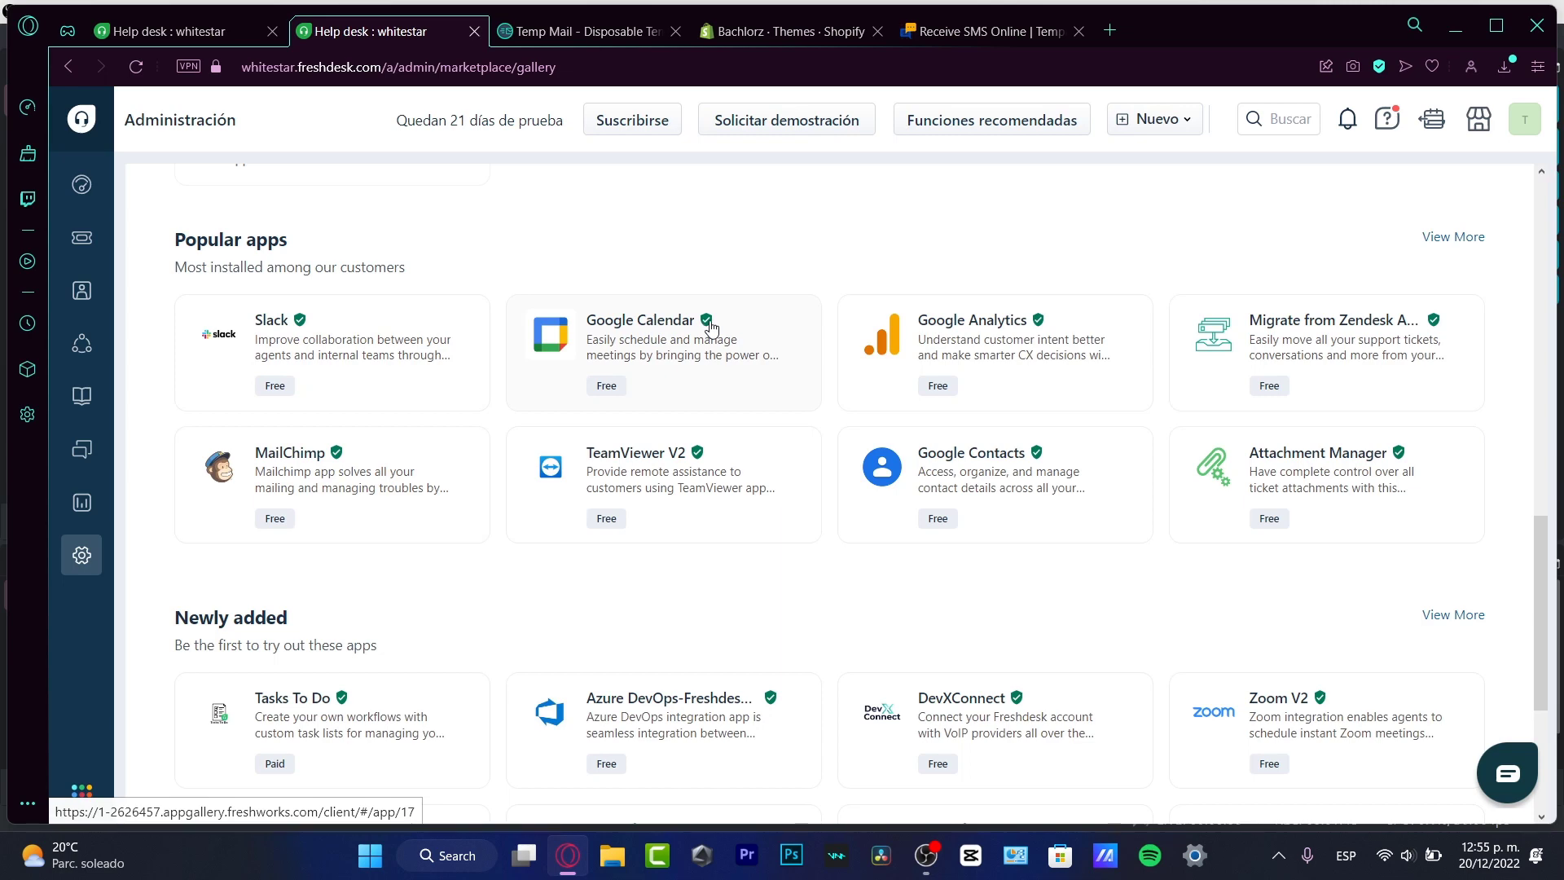
{"action": "scroll", "coordinate": [902, 438], "scroll_direction": "down", "scroll_amount": 4}
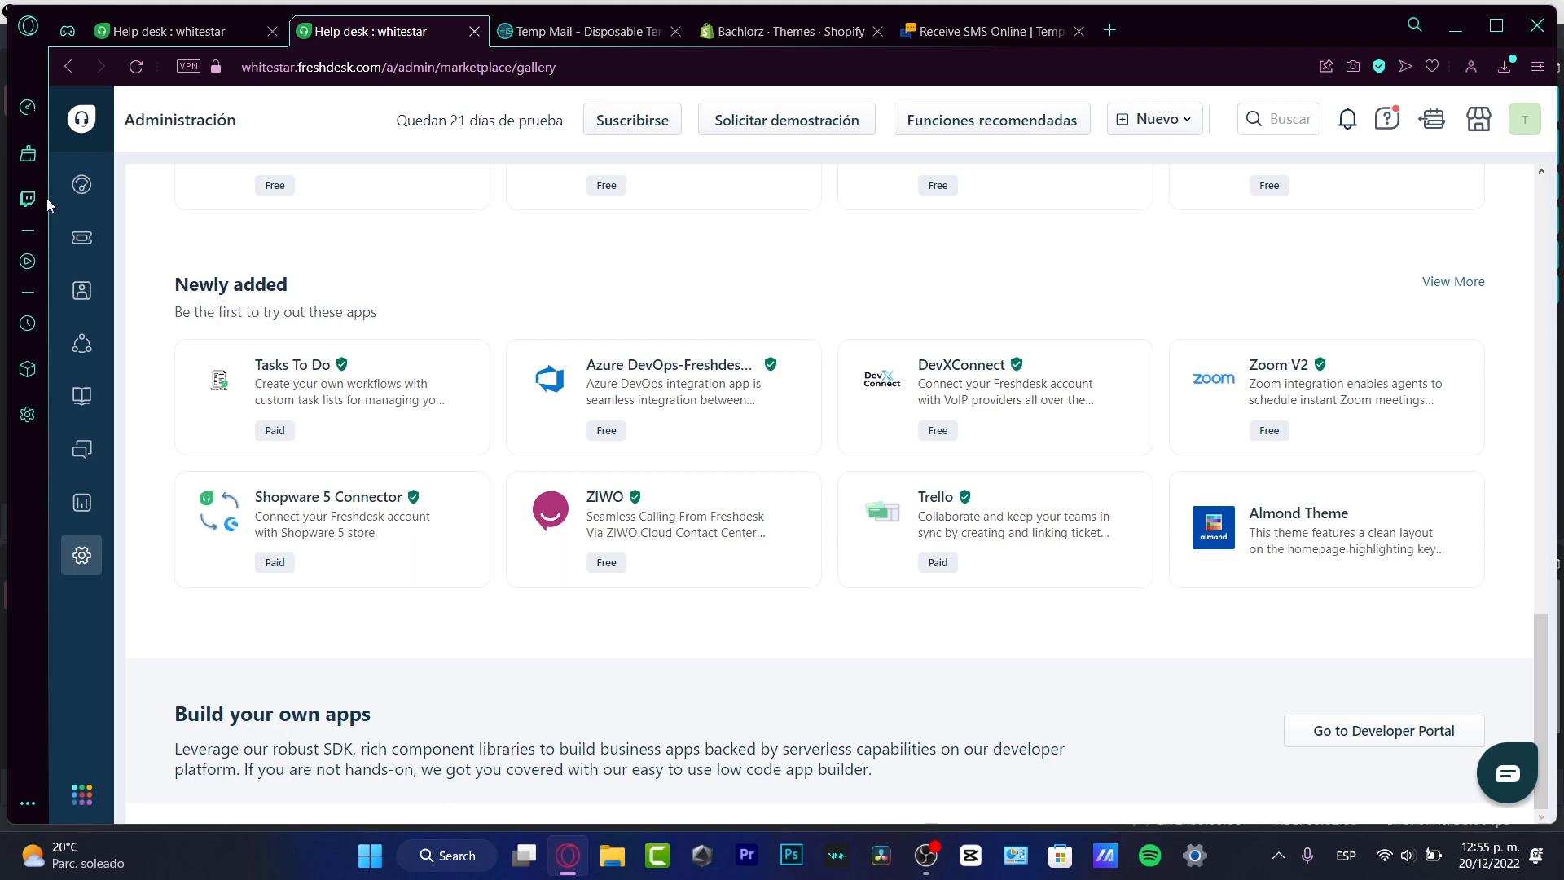
{"action": "left_click", "coordinate": [79, 185]}
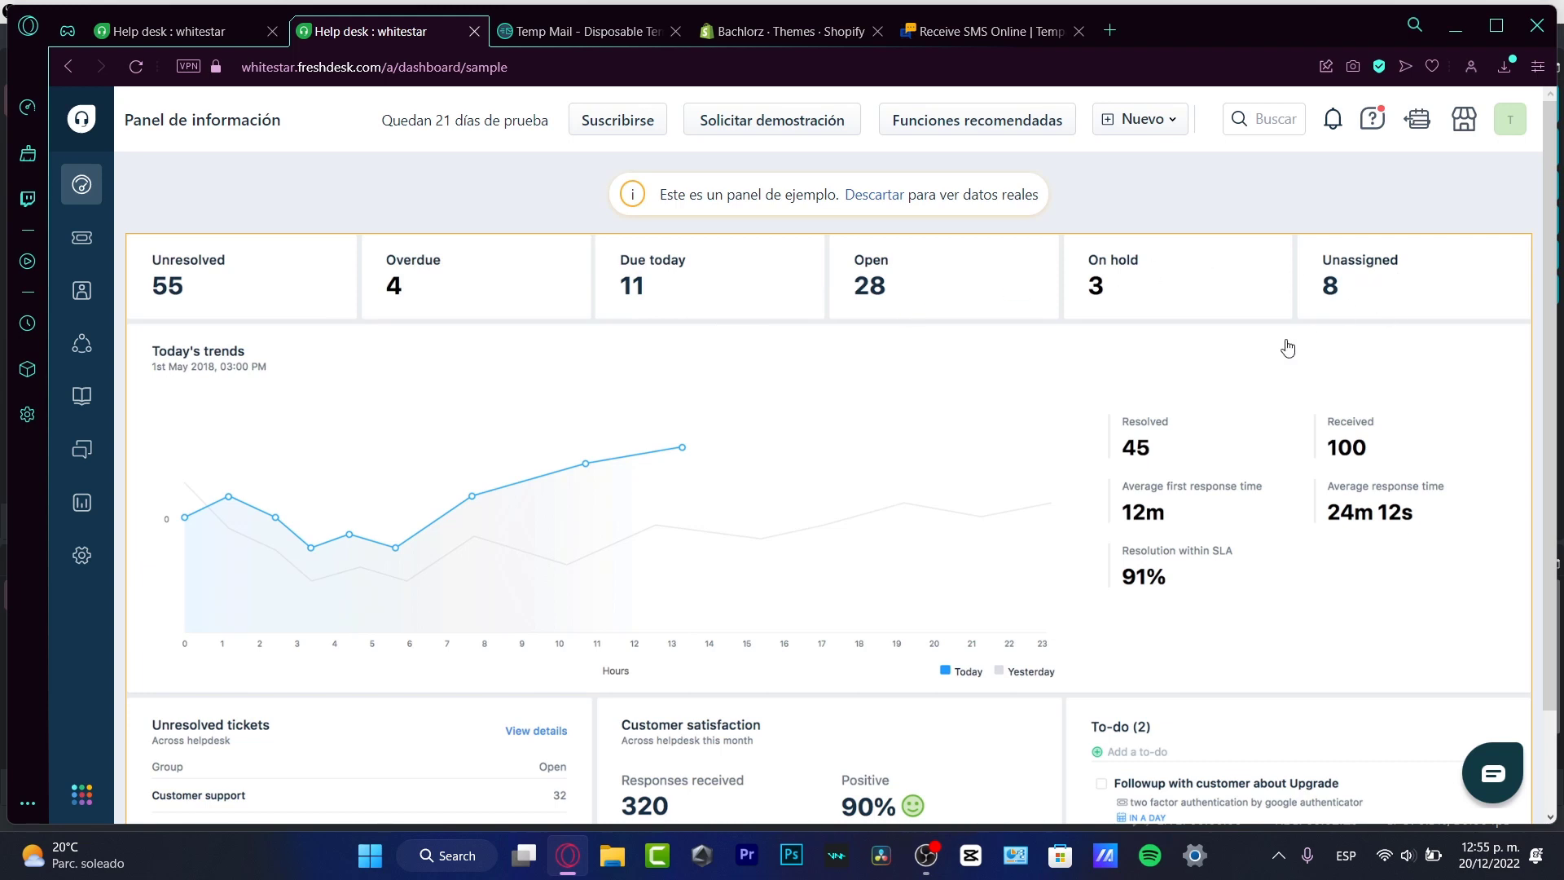
{"action": "scroll", "coordinate": [1141, 393], "scroll_direction": "down", "scroll_amount": 2}
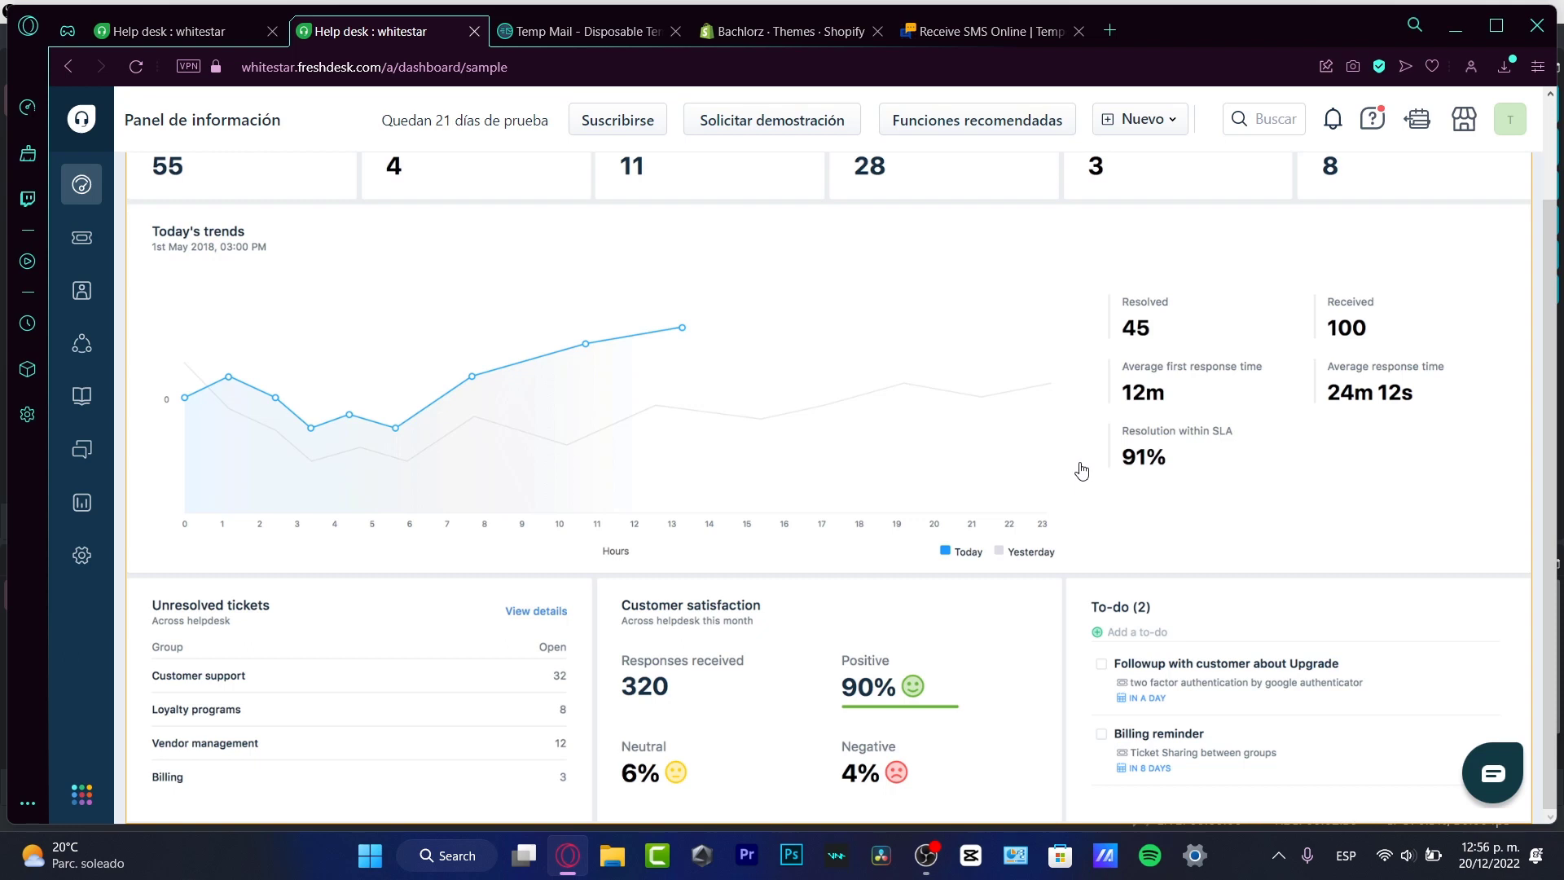
Switch to the Shopify admin and look over the online store's Themes page with the current Dawn theme
{"action": "left_click", "coordinate": [833, 32]}
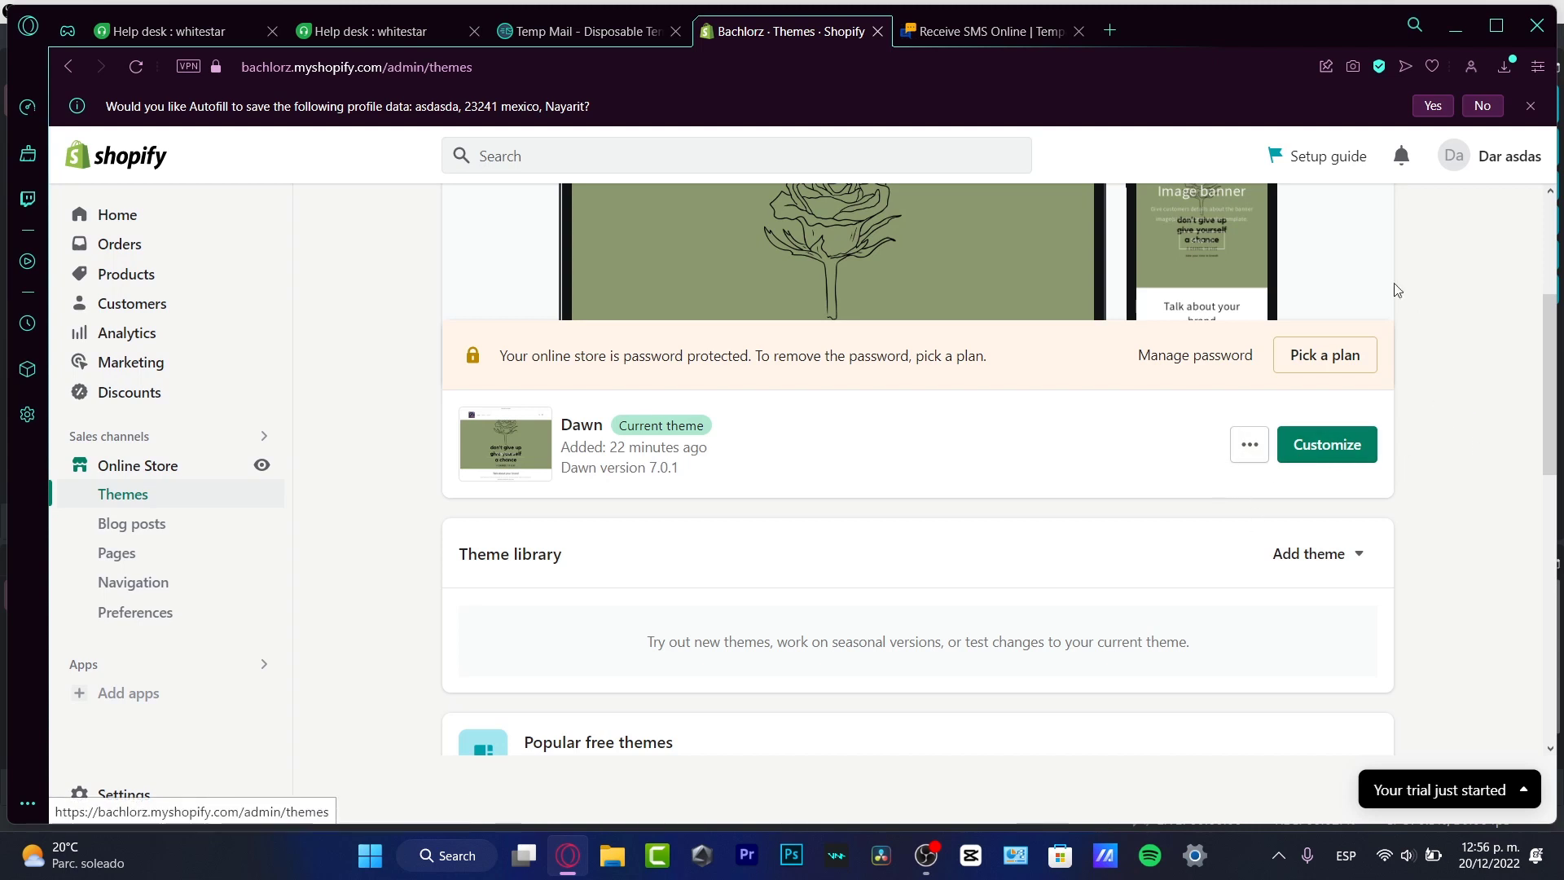
{"action": "scroll", "coordinate": [1377, 457], "scroll_direction": "up", "scroll_amount": 4}
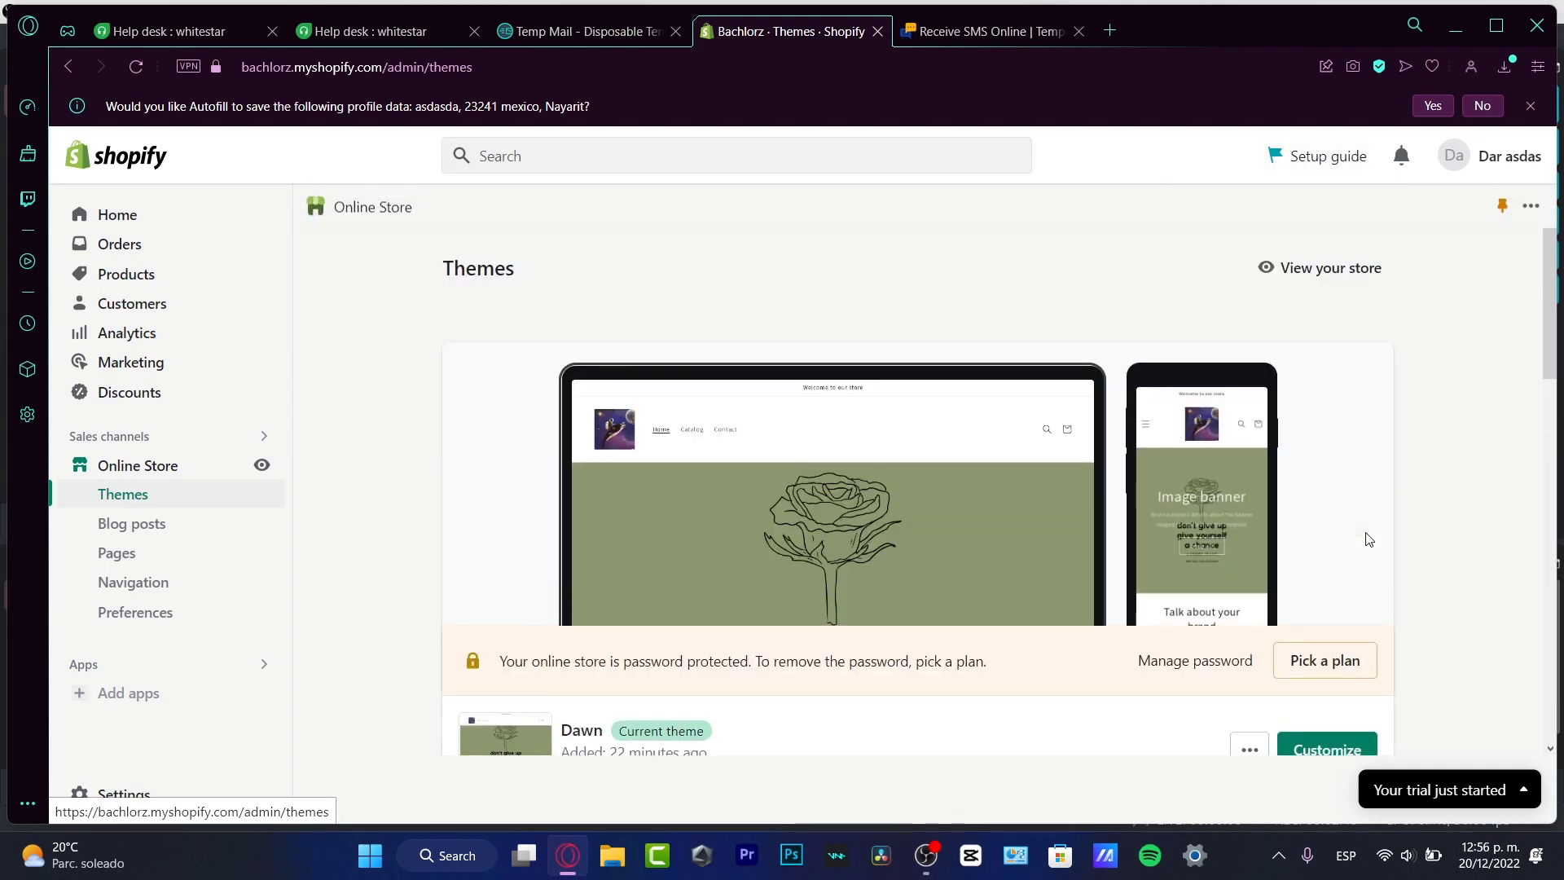
{"action": "scroll", "coordinate": [1369, 538], "scroll_direction": "down", "scroll_amount": 7}
{"action": "scroll", "coordinate": [1369, 538], "scroll_direction": "up", "scroll_amount": 4}
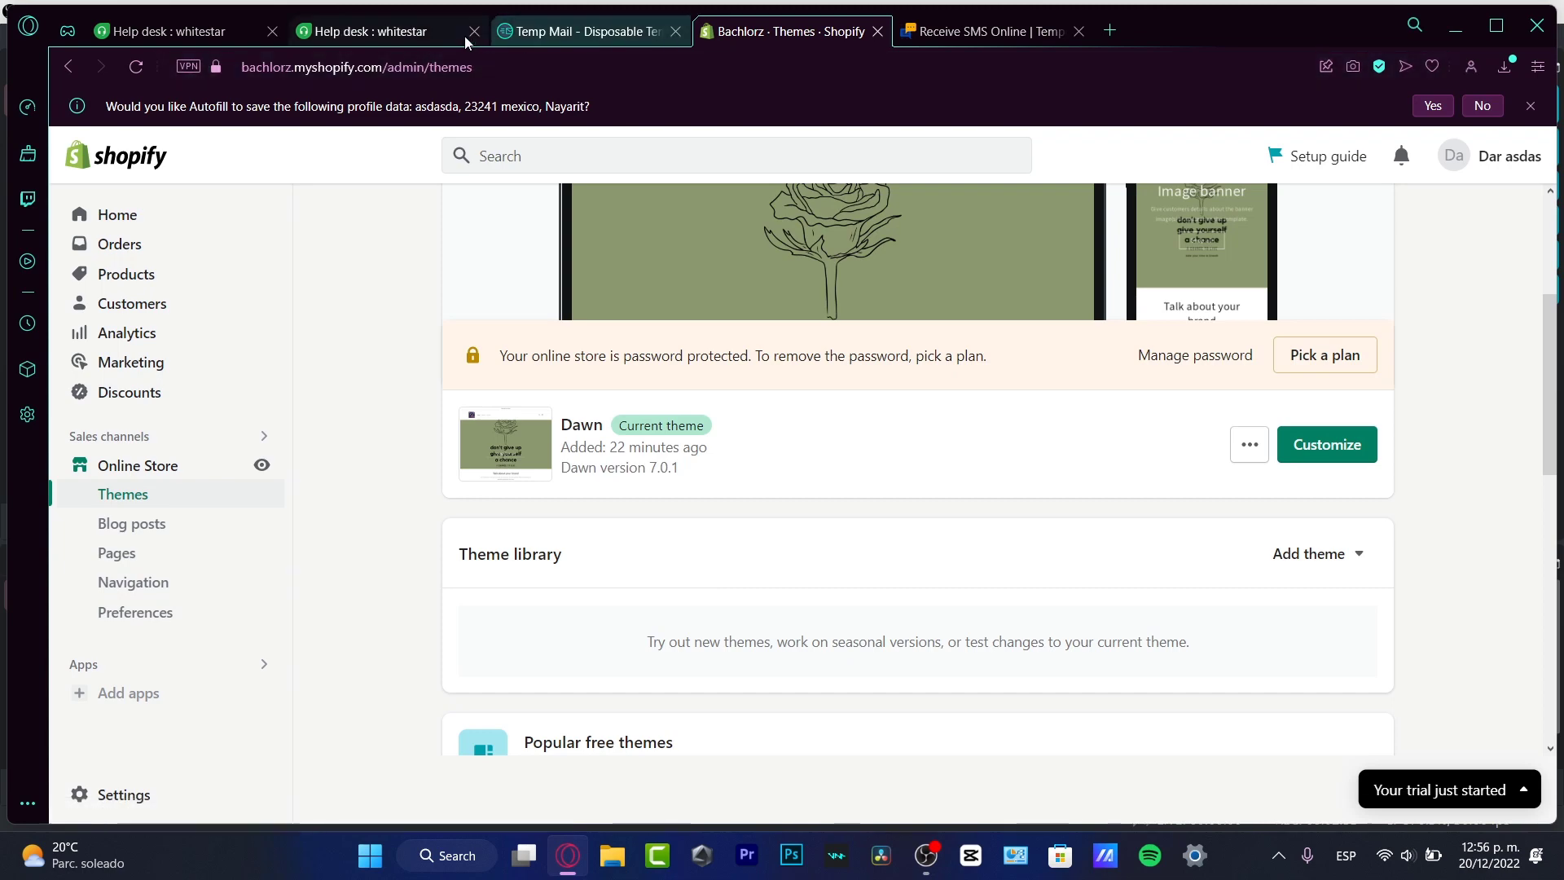
{"action": "left_click", "coordinate": [411, 32]}
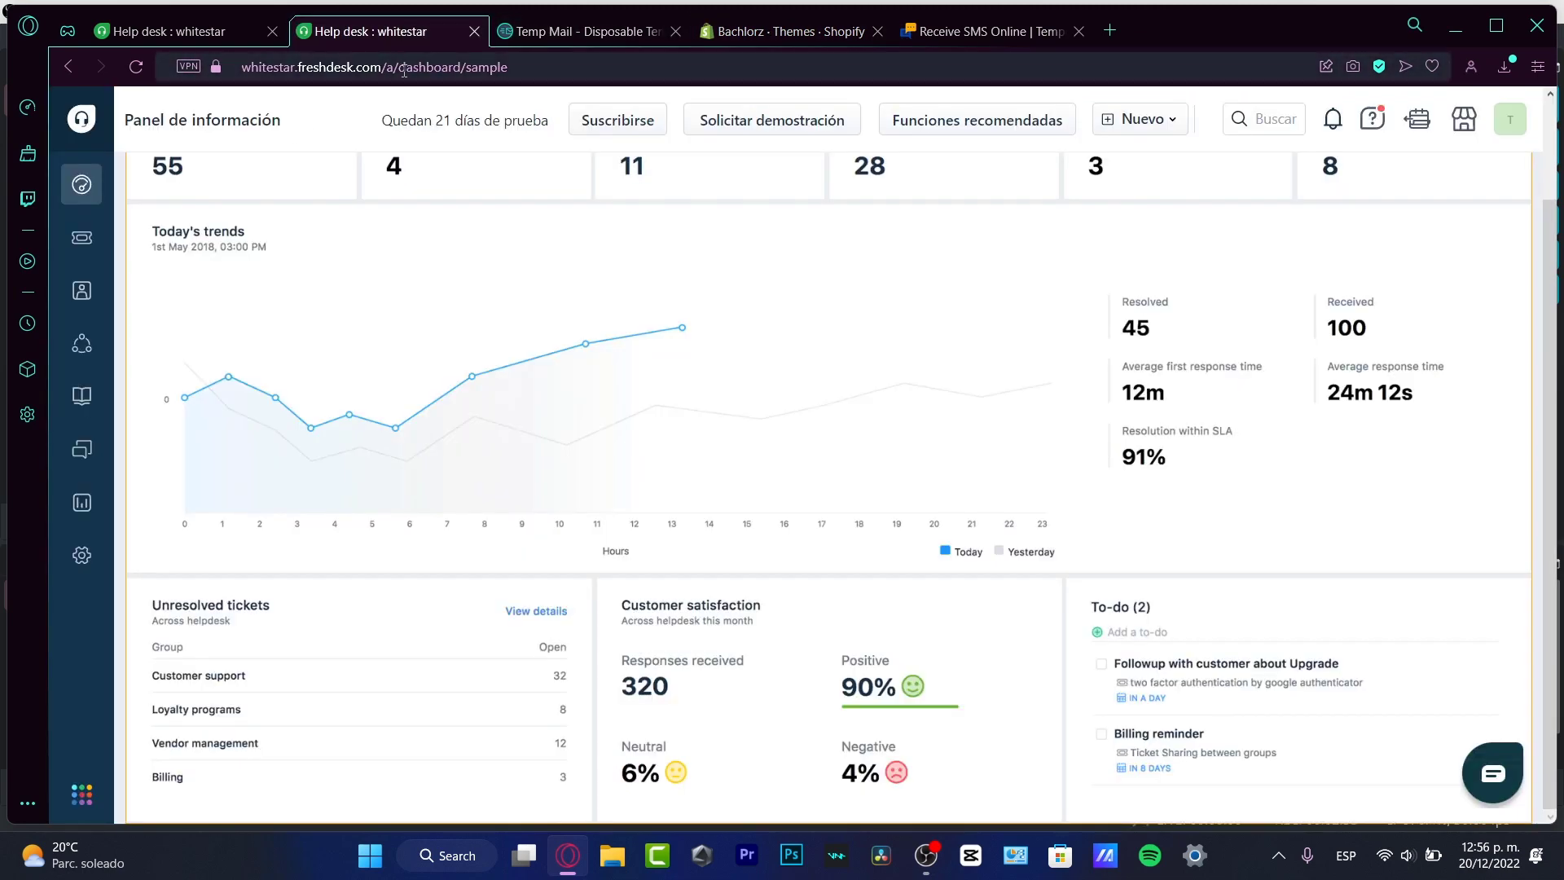
{"action": "left_click", "coordinate": [782, 31]}
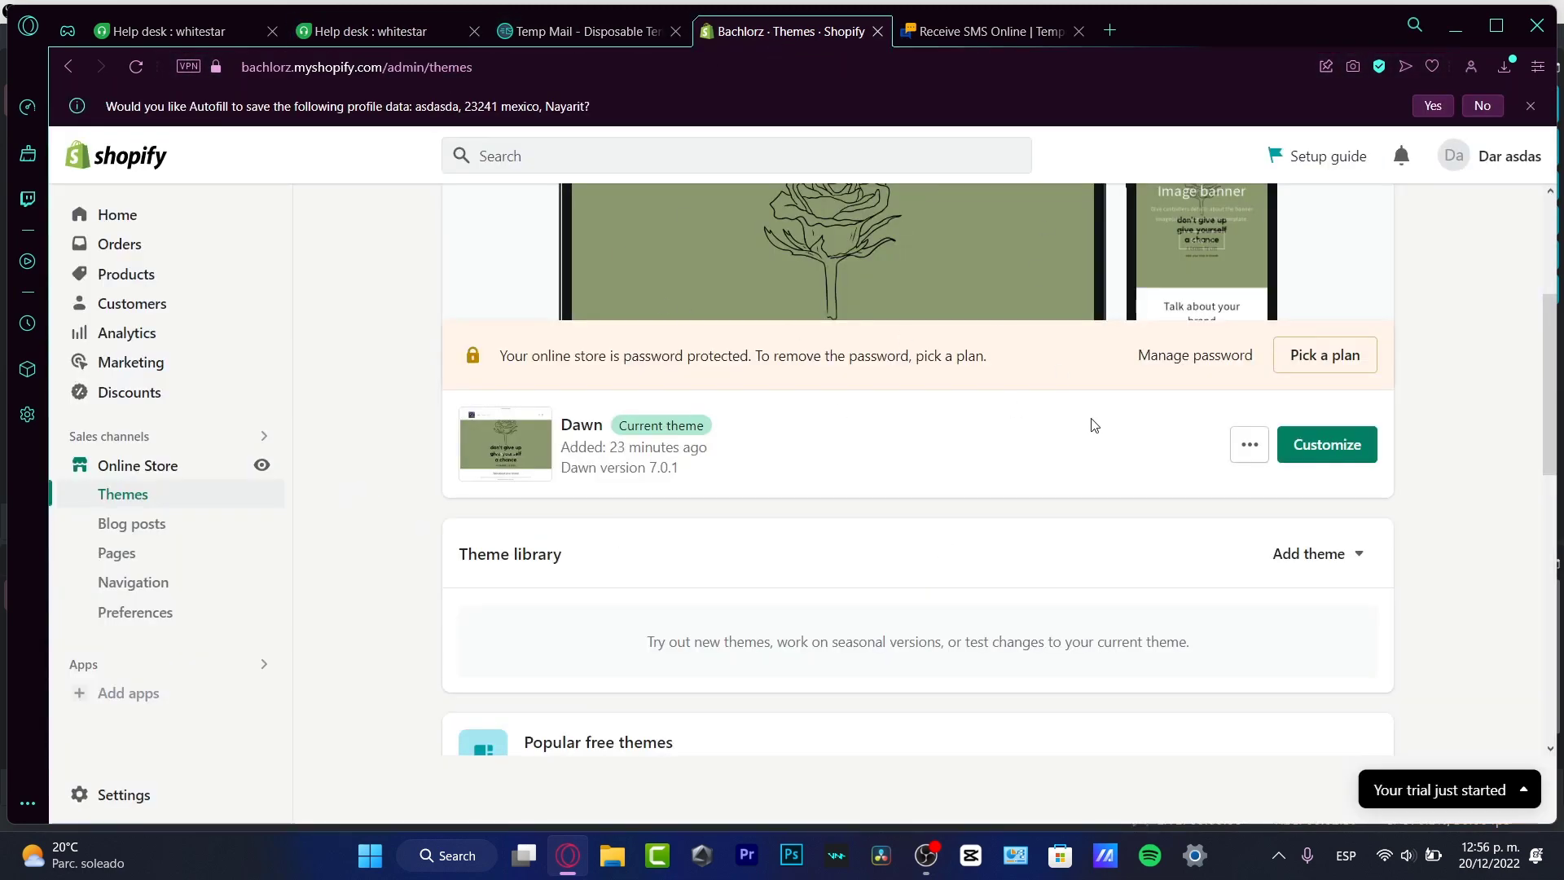
{"action": "scroll", "coordinate": [1141, 456], "scroll_direction": "up", "scroll_amount": 4}
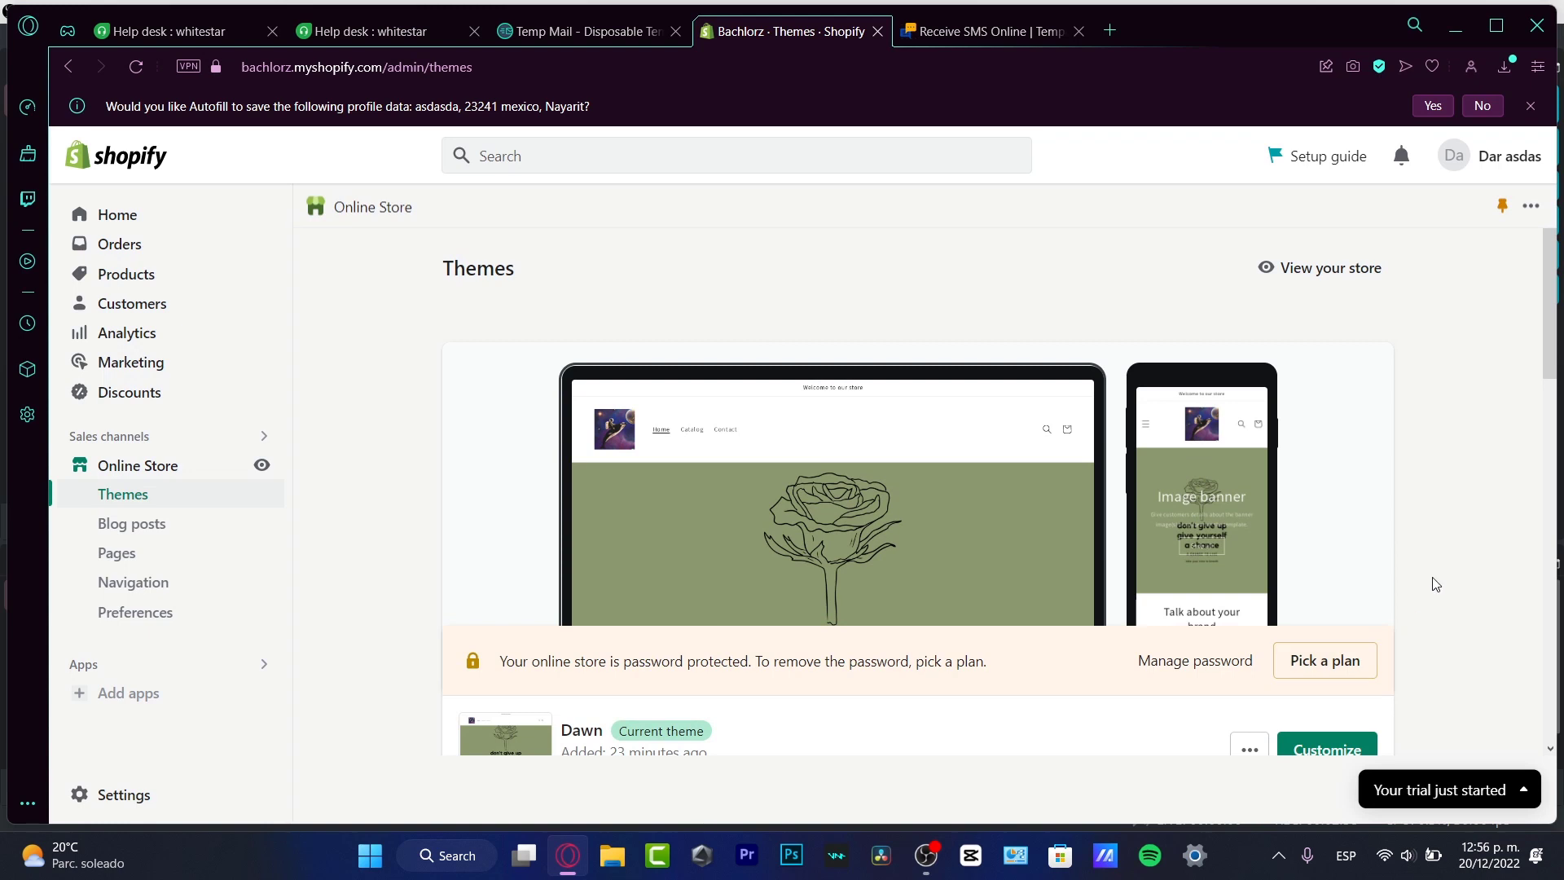
View the Bachlorz online store, dismiss the password-protection bar and look through the home page
{"action": "left_click", "coordinate": [1369, 270]}
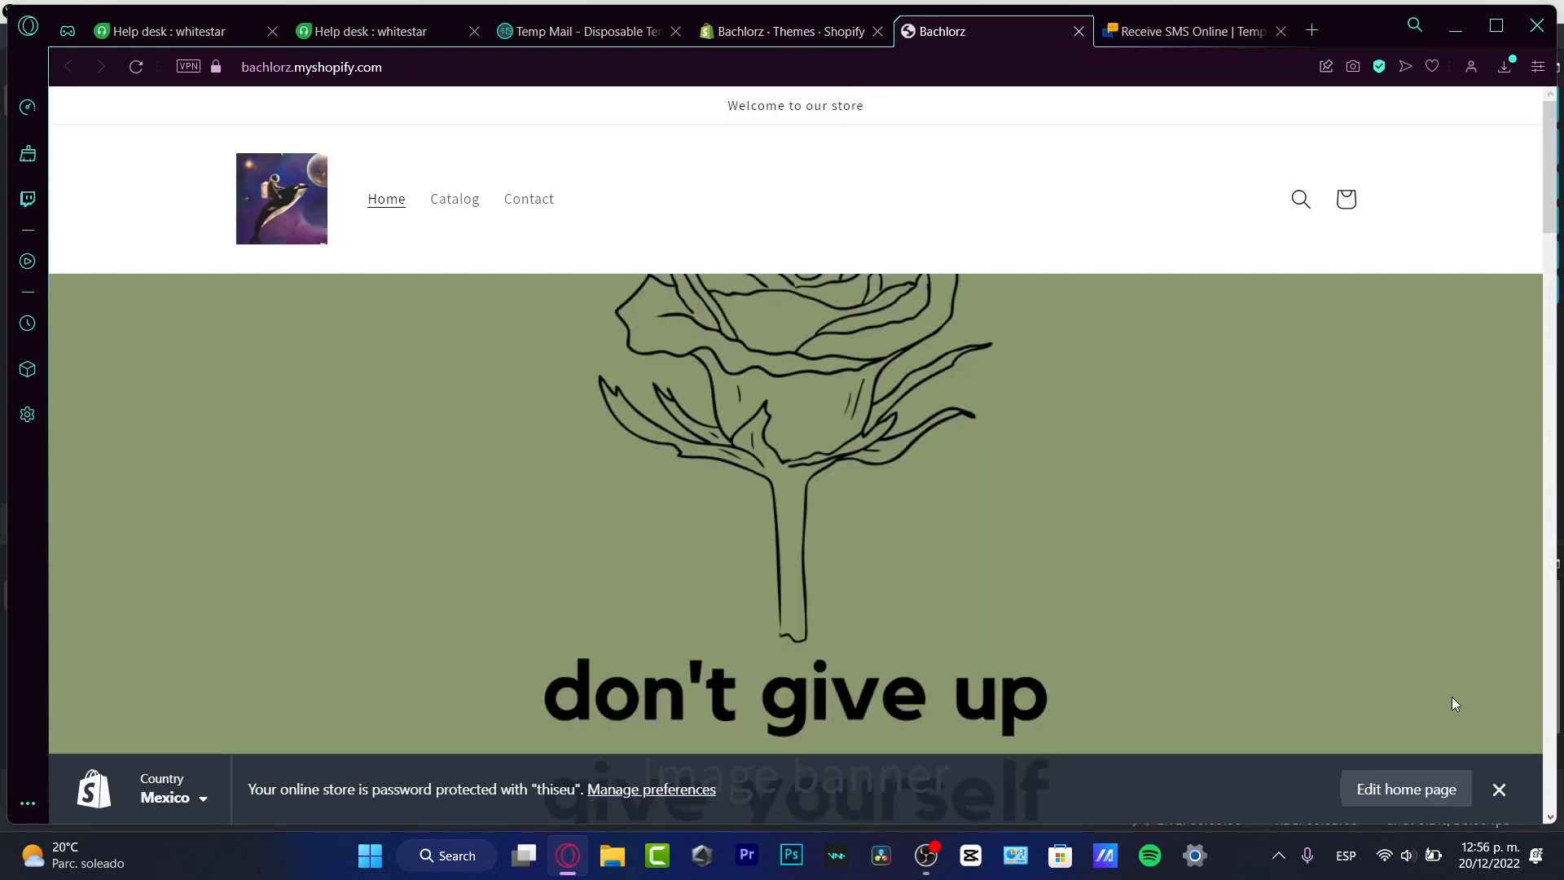
{"action": "left_click", "coordinate": [1500, 789]}
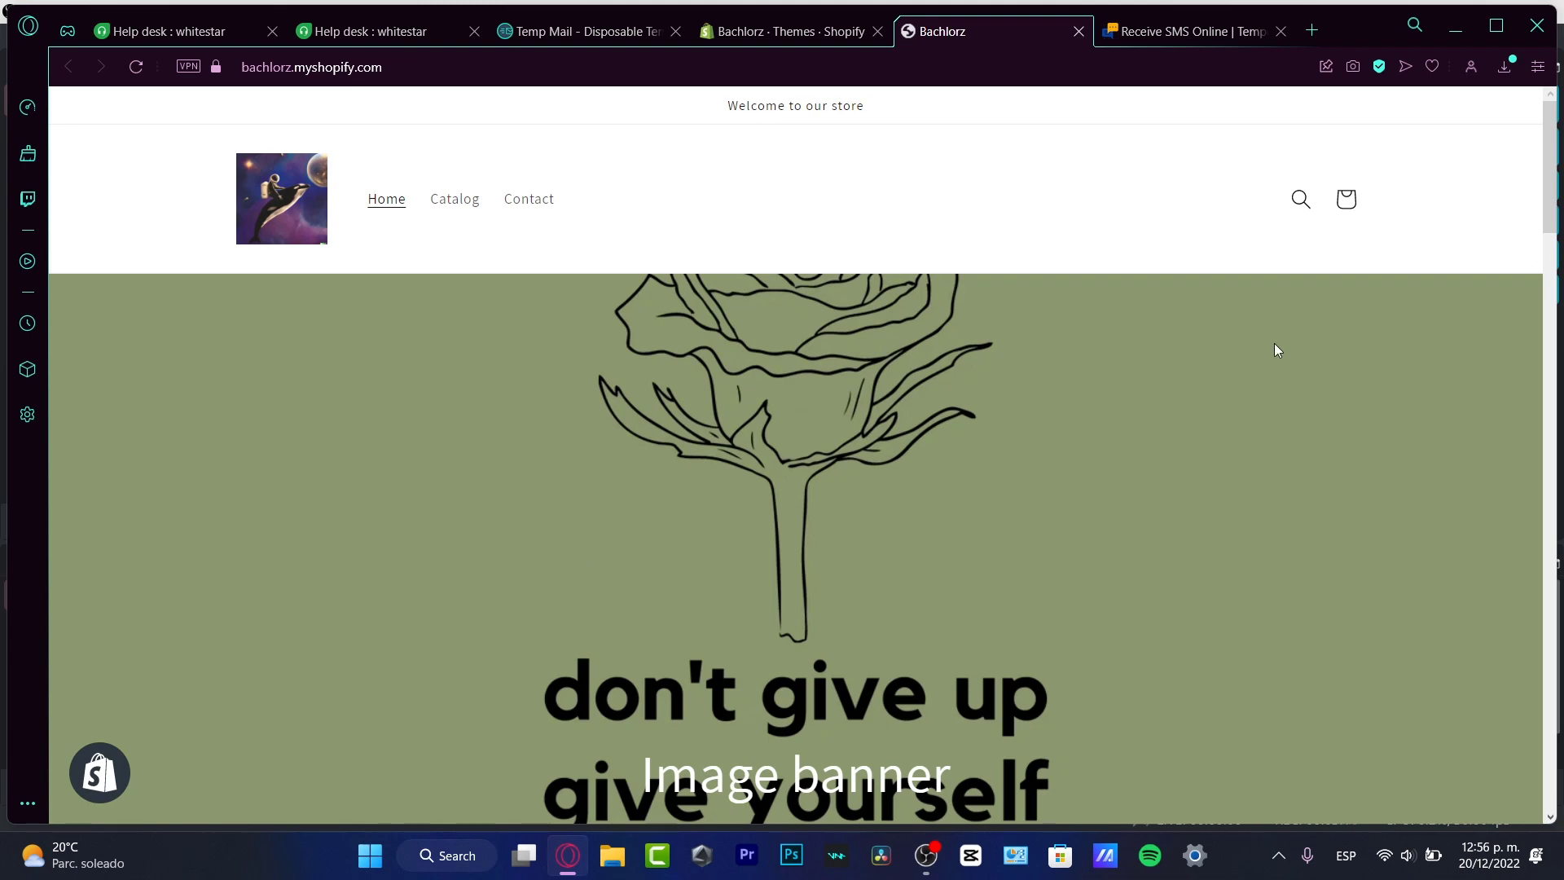
{"action": "scroll", "coordinate": [1274, 344], "scroll_direction": "down", "scroll_amount": 15}
{"action": "scroll", "coordinate": [1271, 352], "scroll_direction": "down", "scroll_amount": 15}
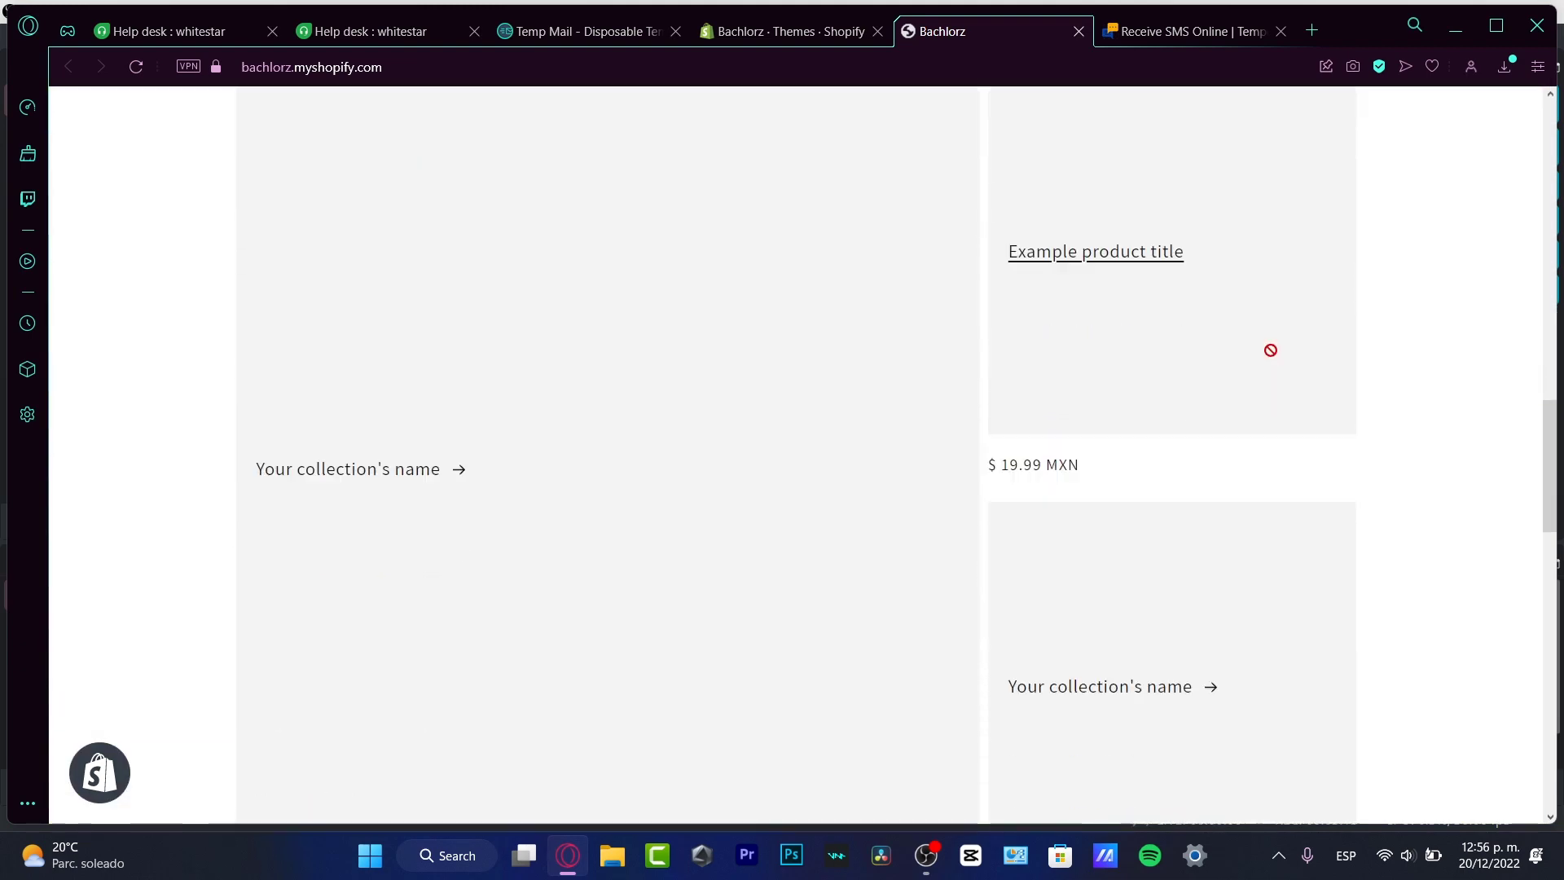
{"action": "scroll", "coordinate": [1272, 351], "scroll_direction": "up", "scroll_amount": 12}
{"action": "scroll", "coordinate": [1272, 350], "scroll_direction": "up", "scroll_amount": 10}
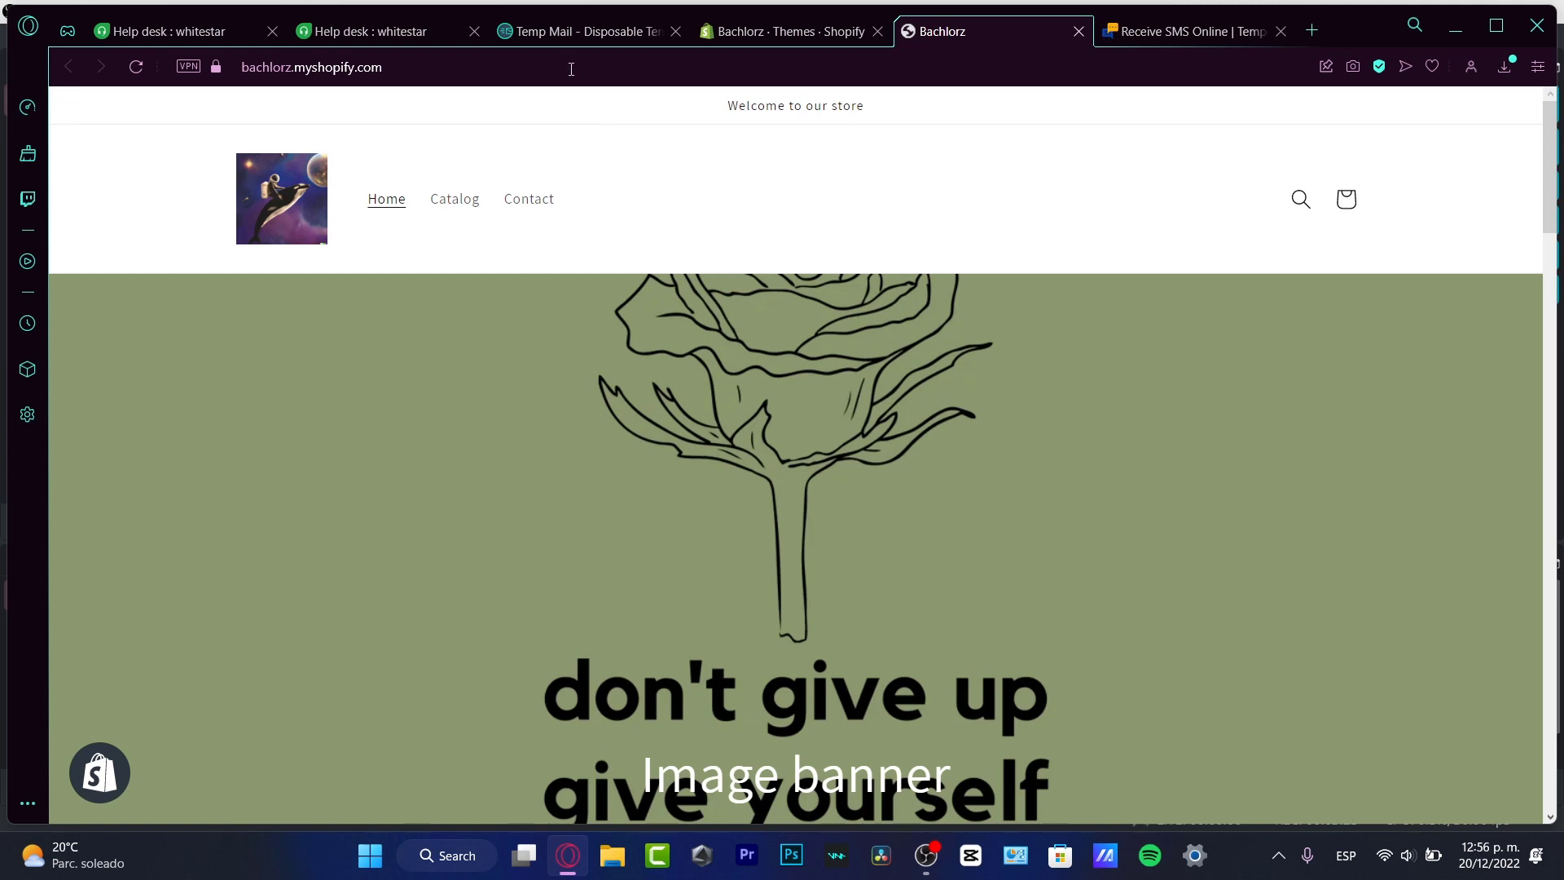
Return to the Shopify admin and open the Shopify App Store from the suggested apps, ready to search it
{"action": "left_click", "coordinate": [384, 34]}
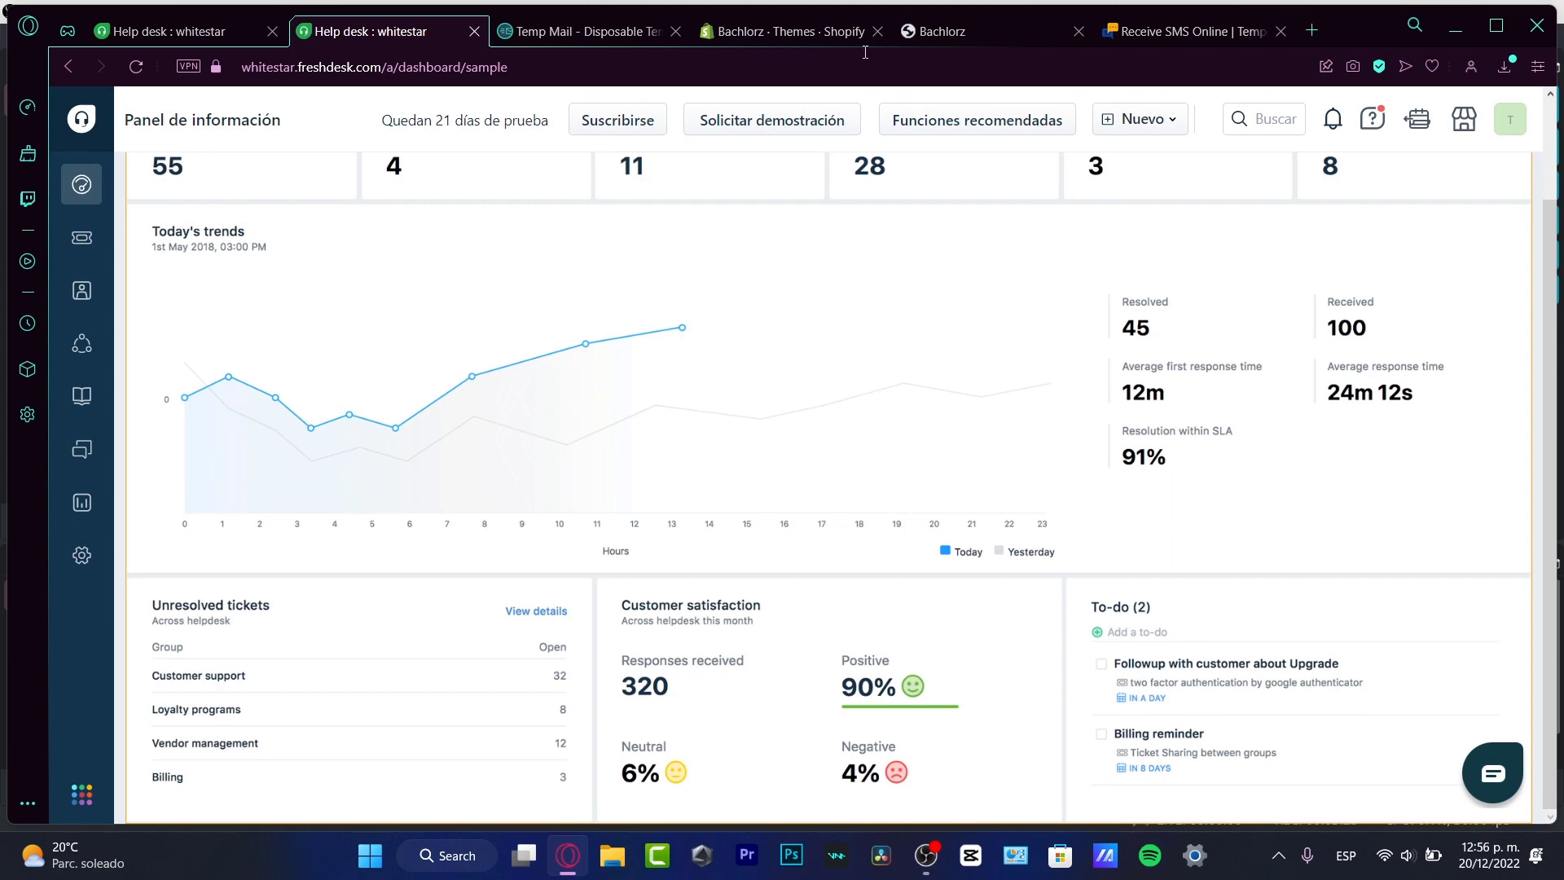
{"action": "left_click", "coordinate": [794, 30]}
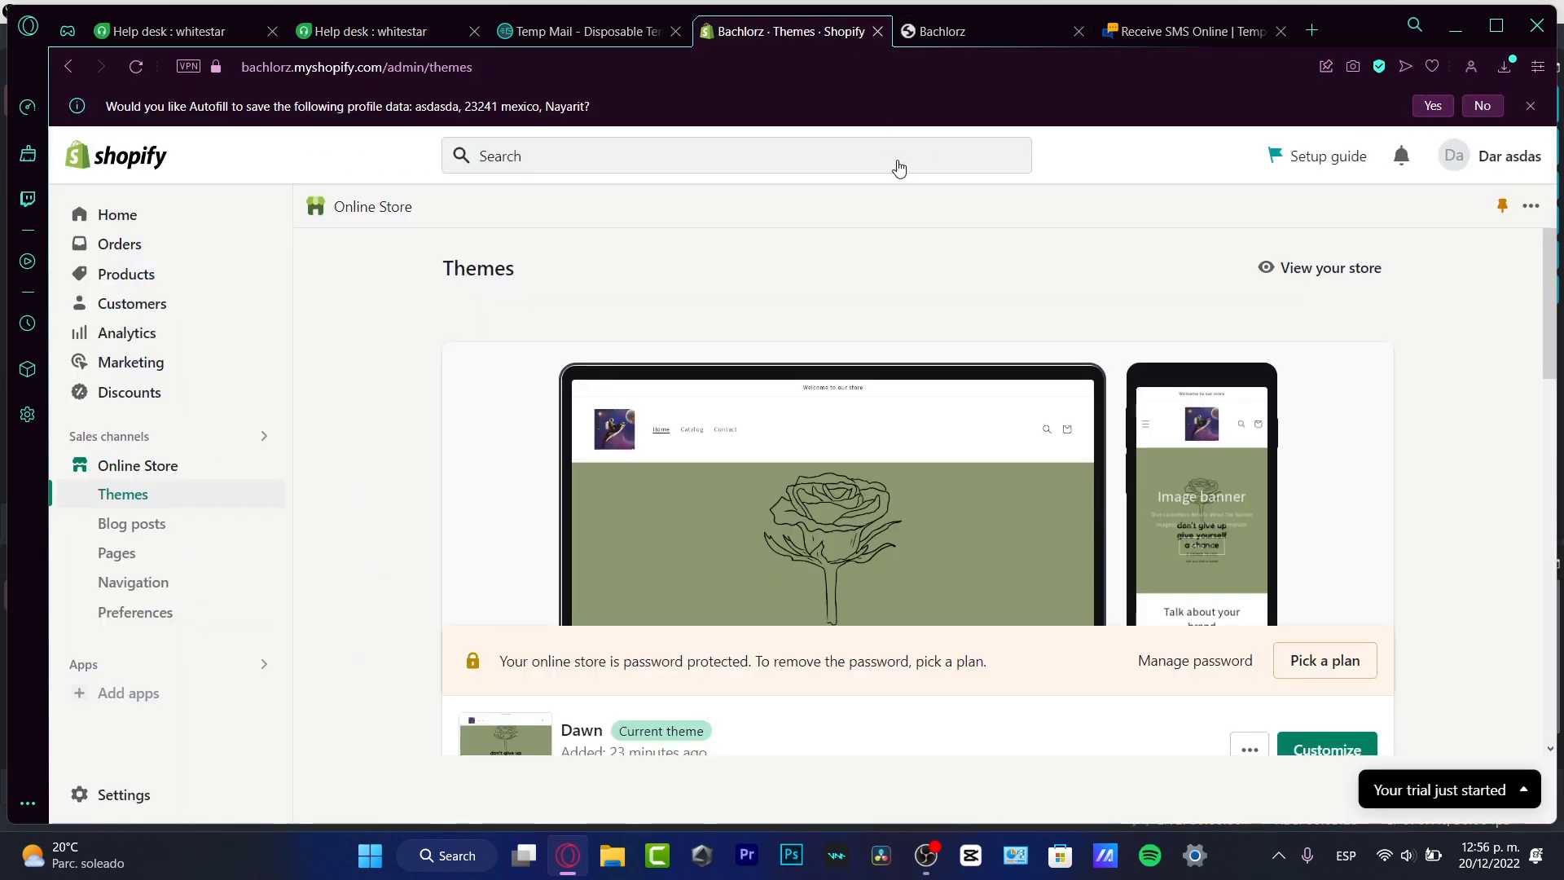
{"action": "left_click", "coordinate": [398, 41]}
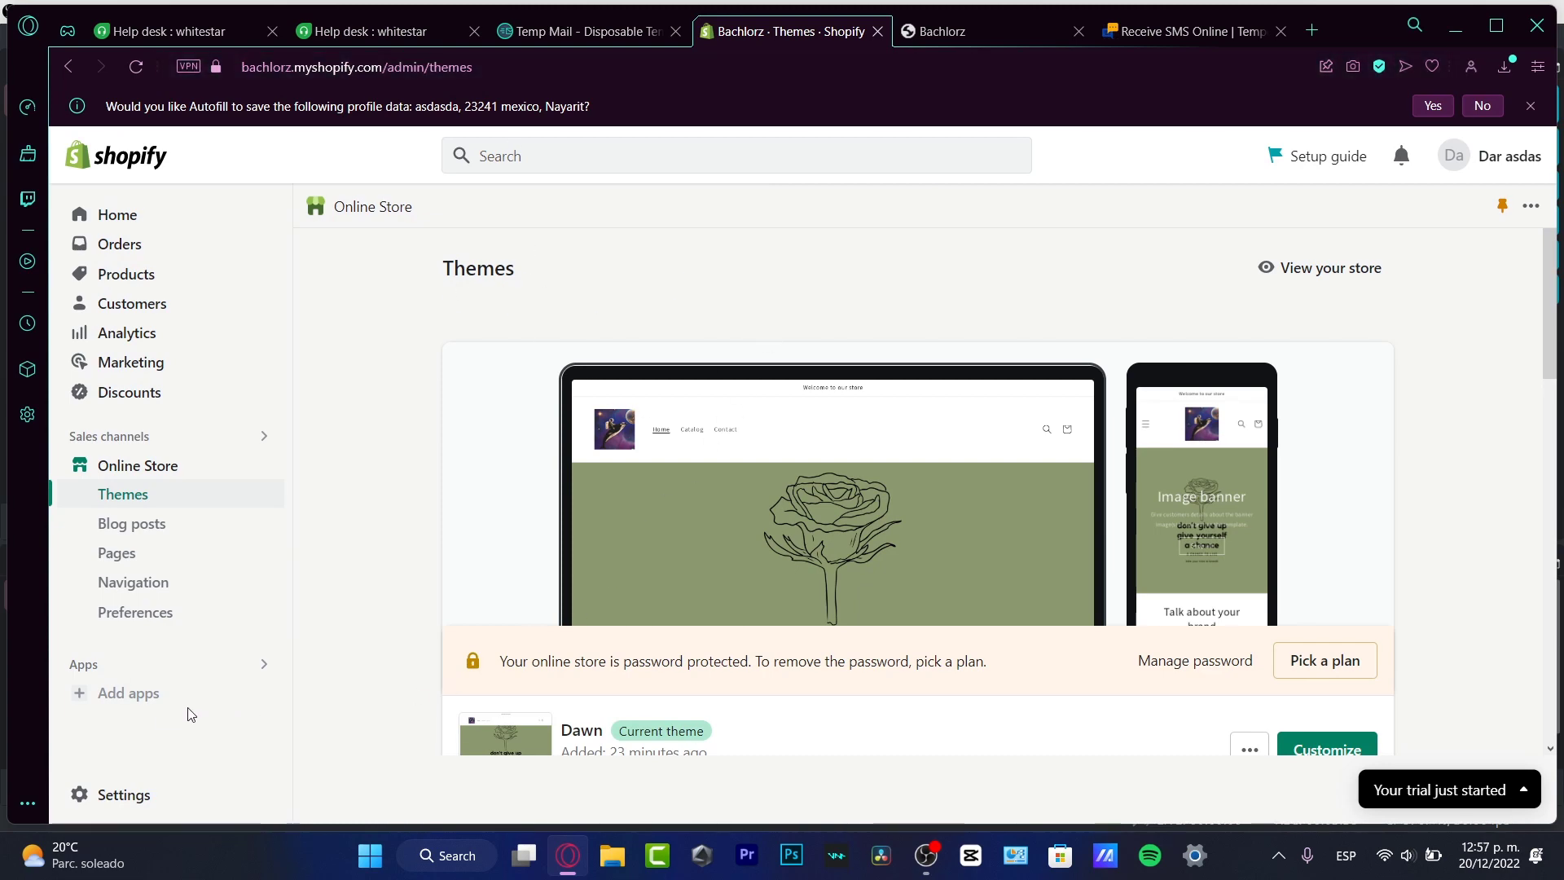
{"action": "left_click", "coordinate": [128, 693]}
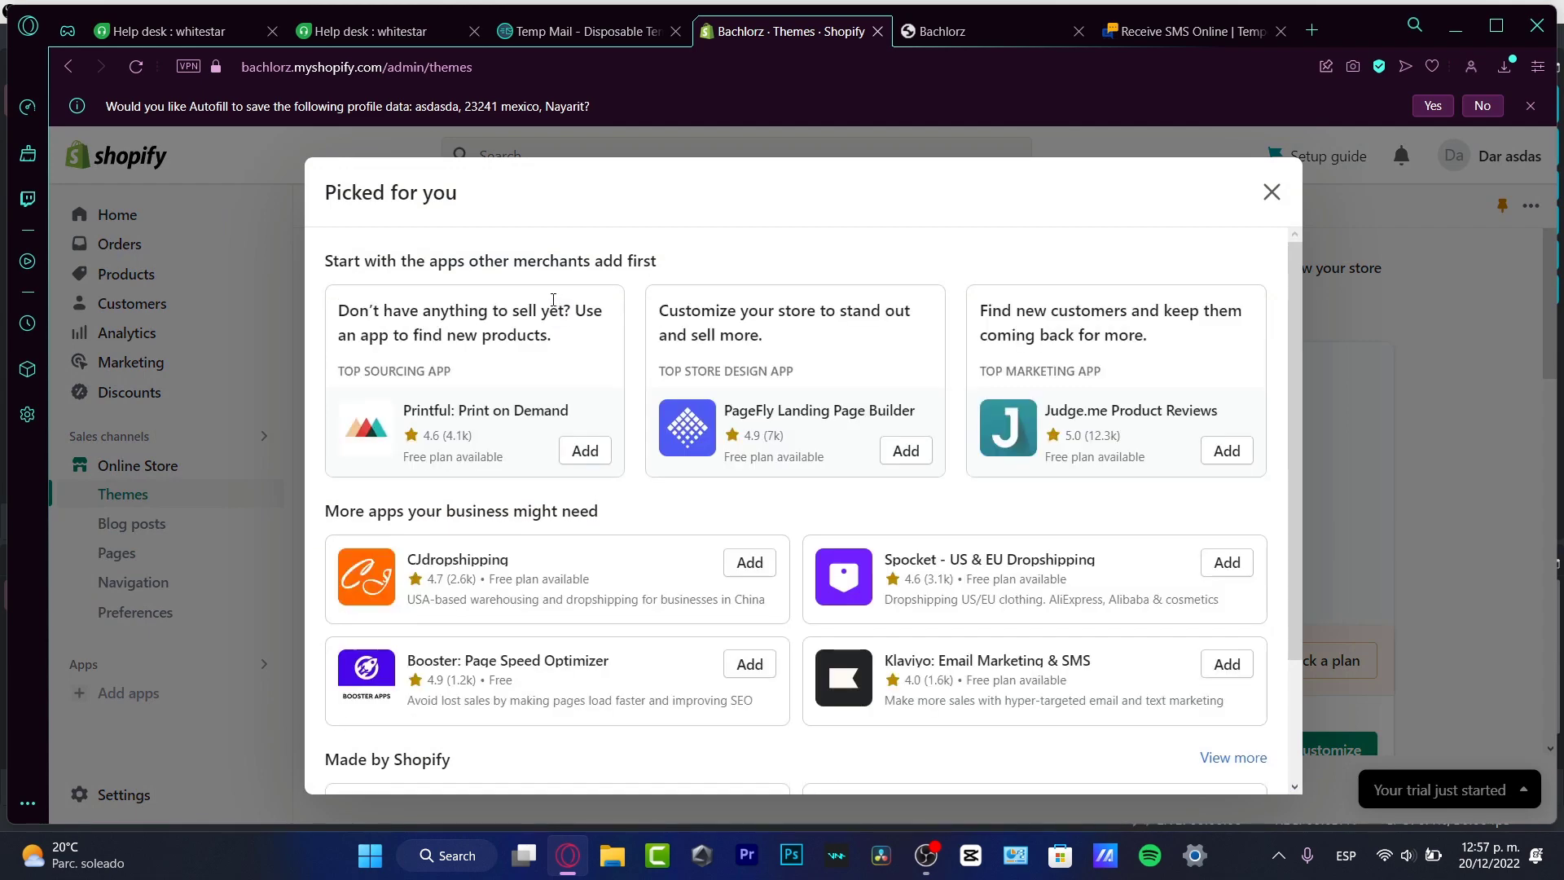
{"action": "left_click", "coordinate": [350, 36]}
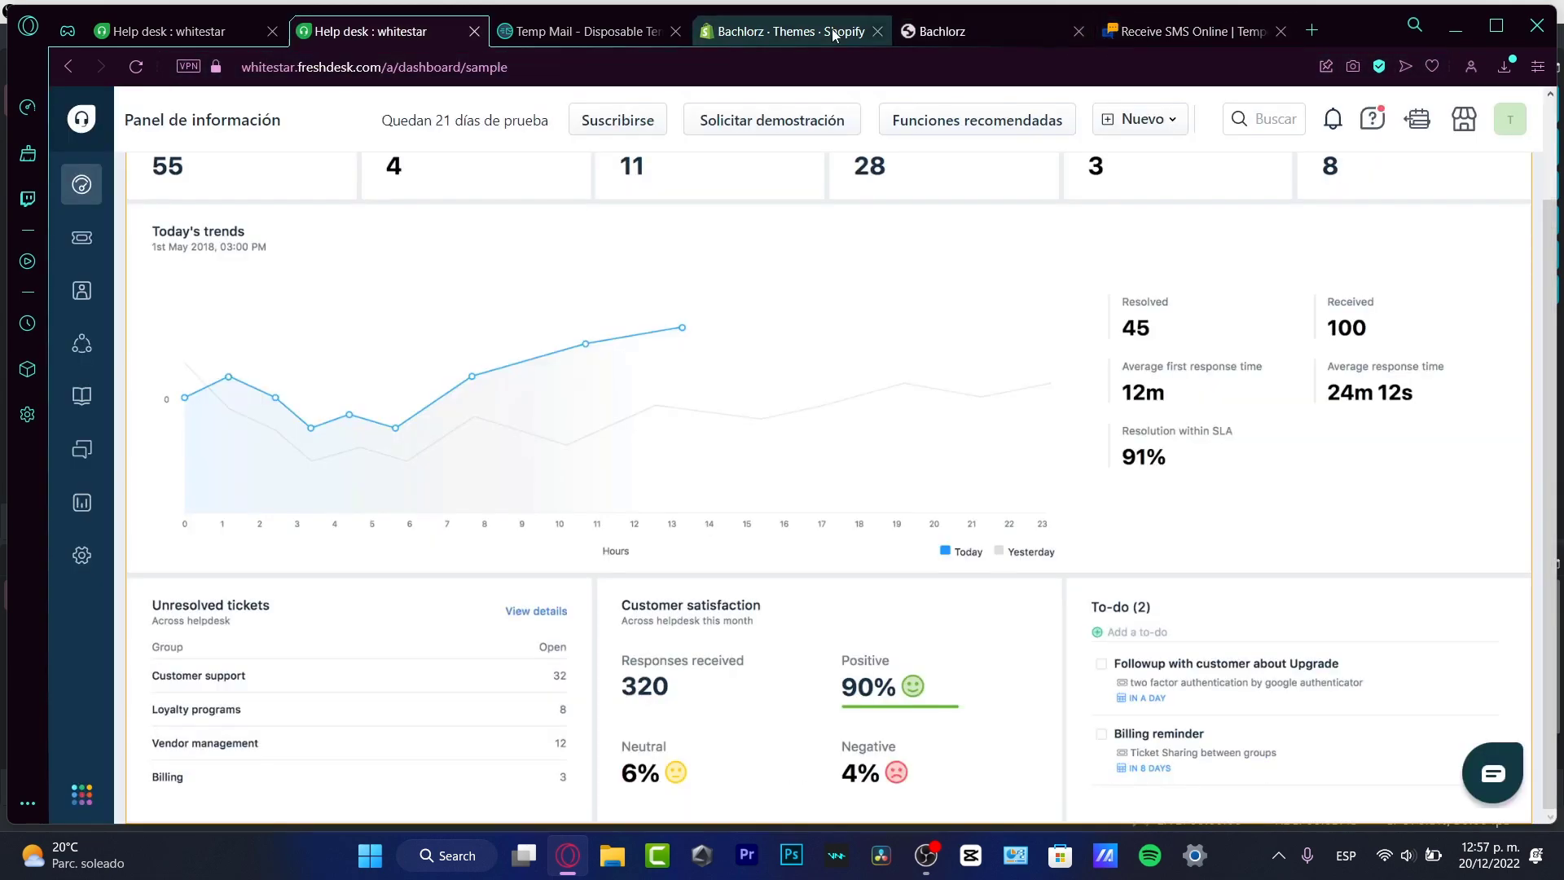
{"action": "left_click", "coordinate": [782, 31]}
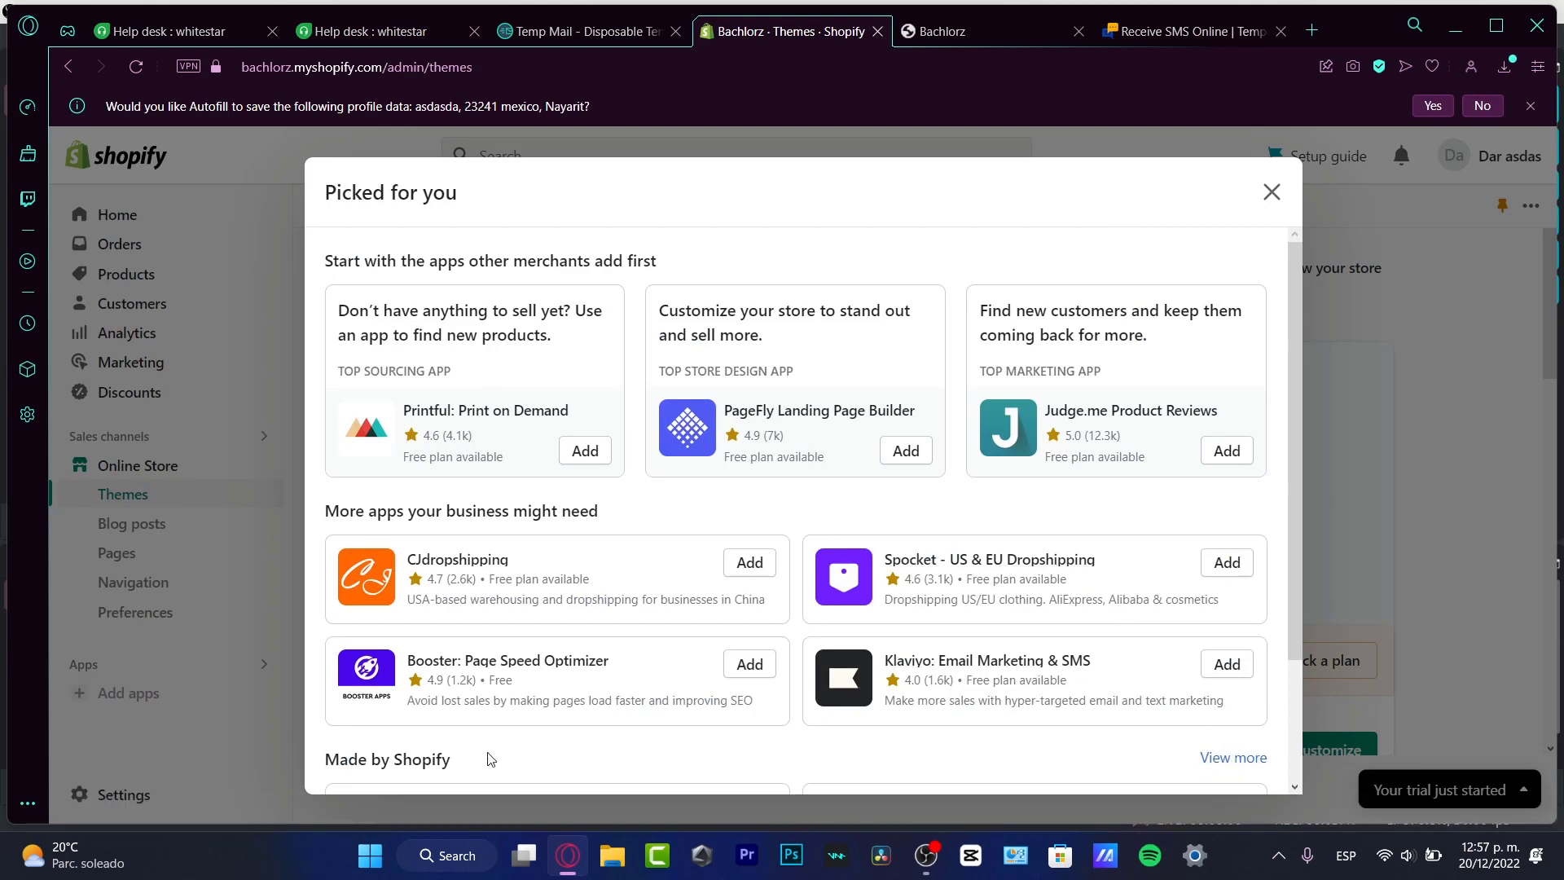
{"action": "scroll", "coordinate": [622, 685], "scroll_direction": "down", "scroll_amount": 2}
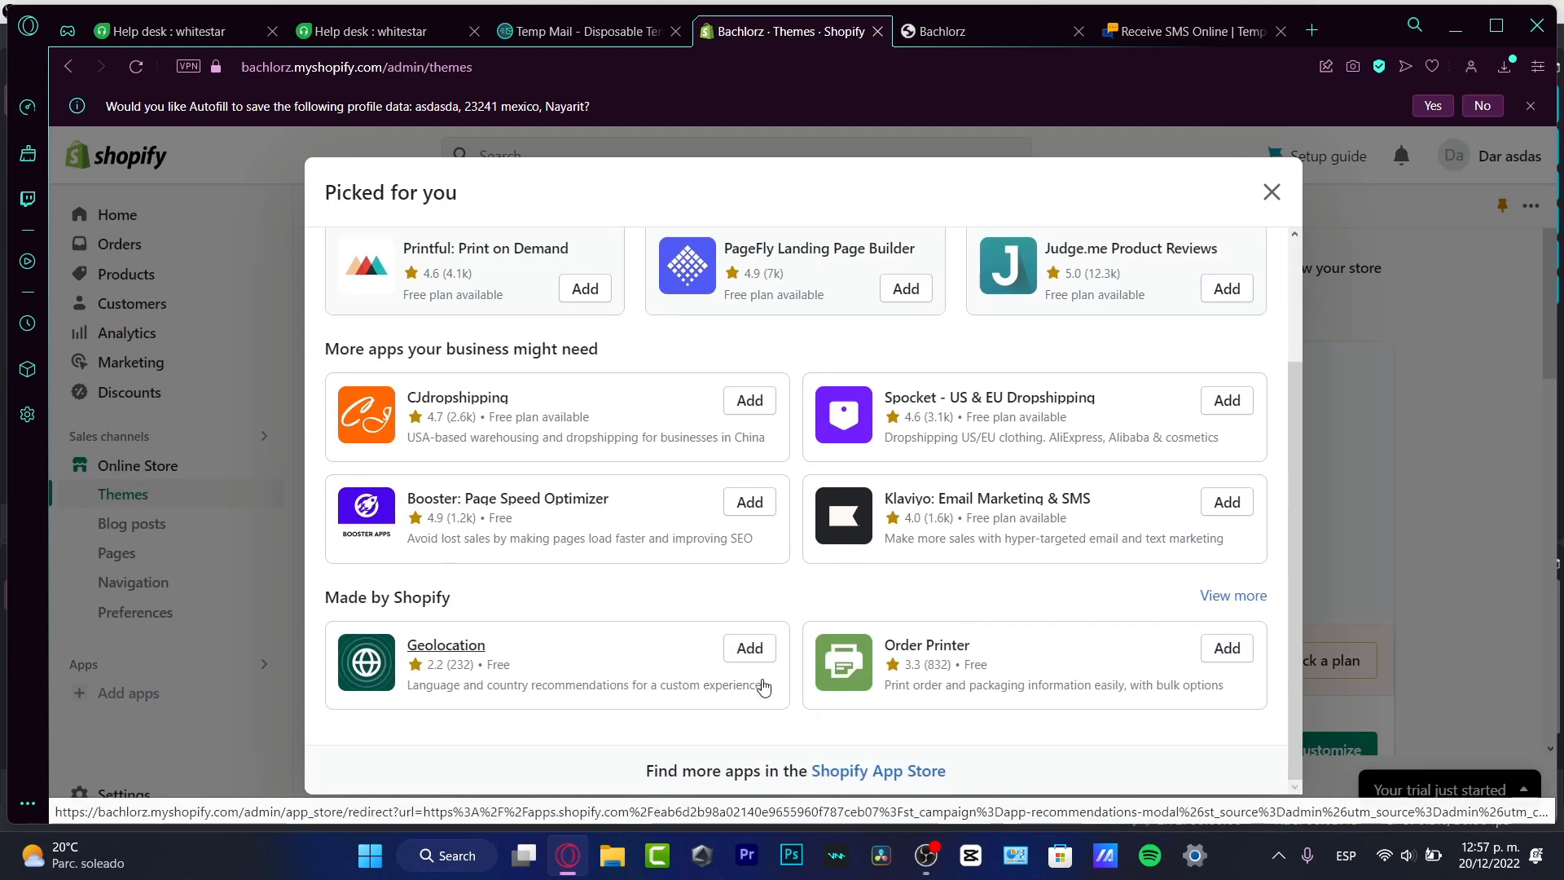
{"action": "left_click", "coordinate": [933, 770]}
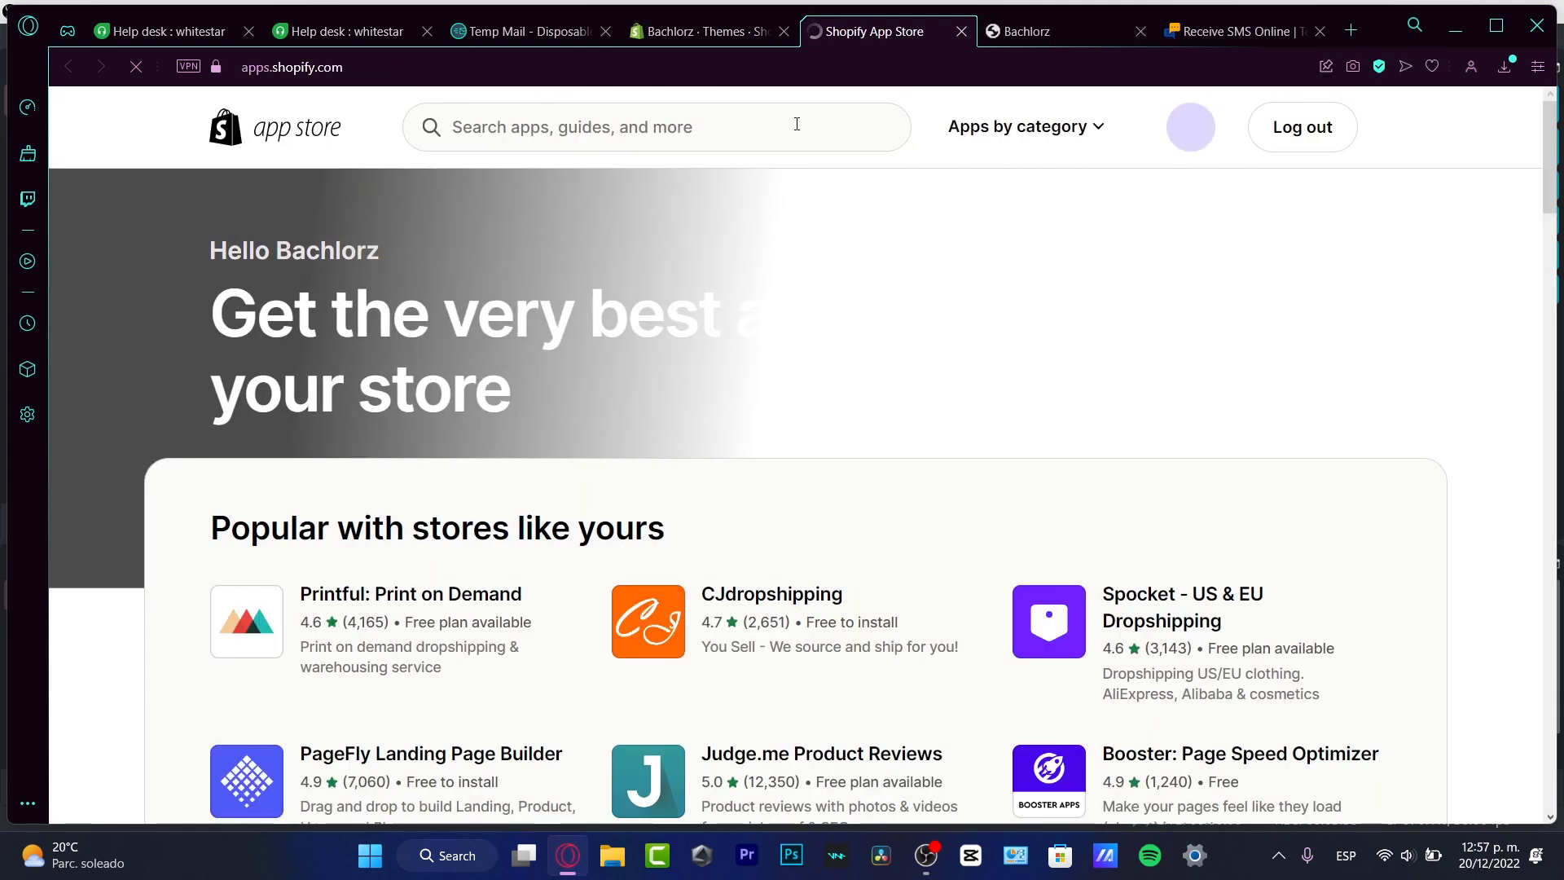
{"action": "left_click", "coordinate": [797, 123]}
{"action": "type", "text": "costum"}
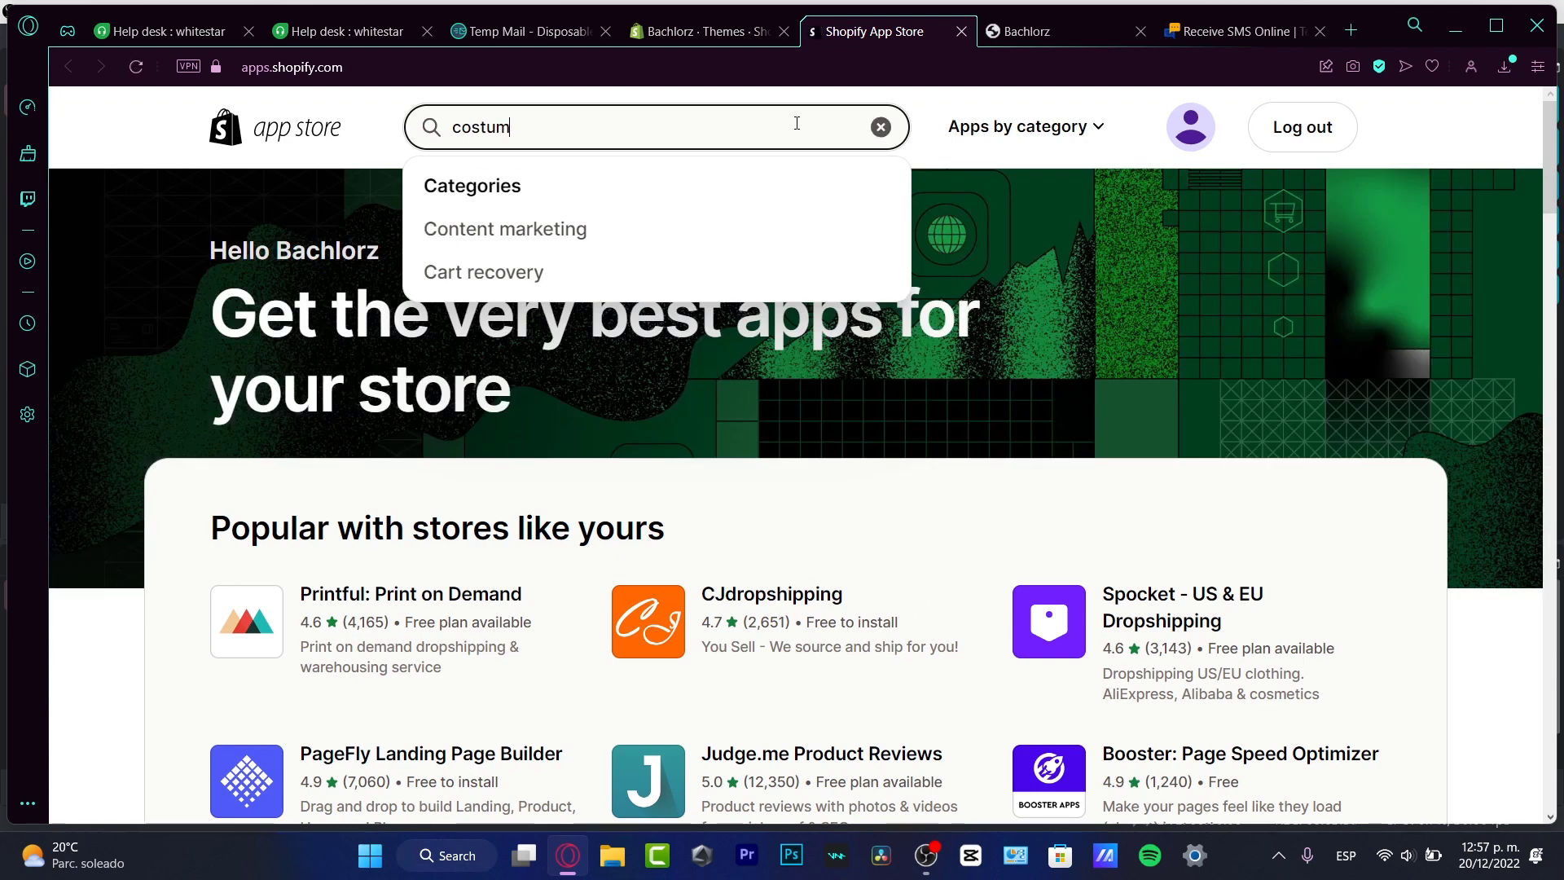
{"action": "type", "text": "er suppo"}
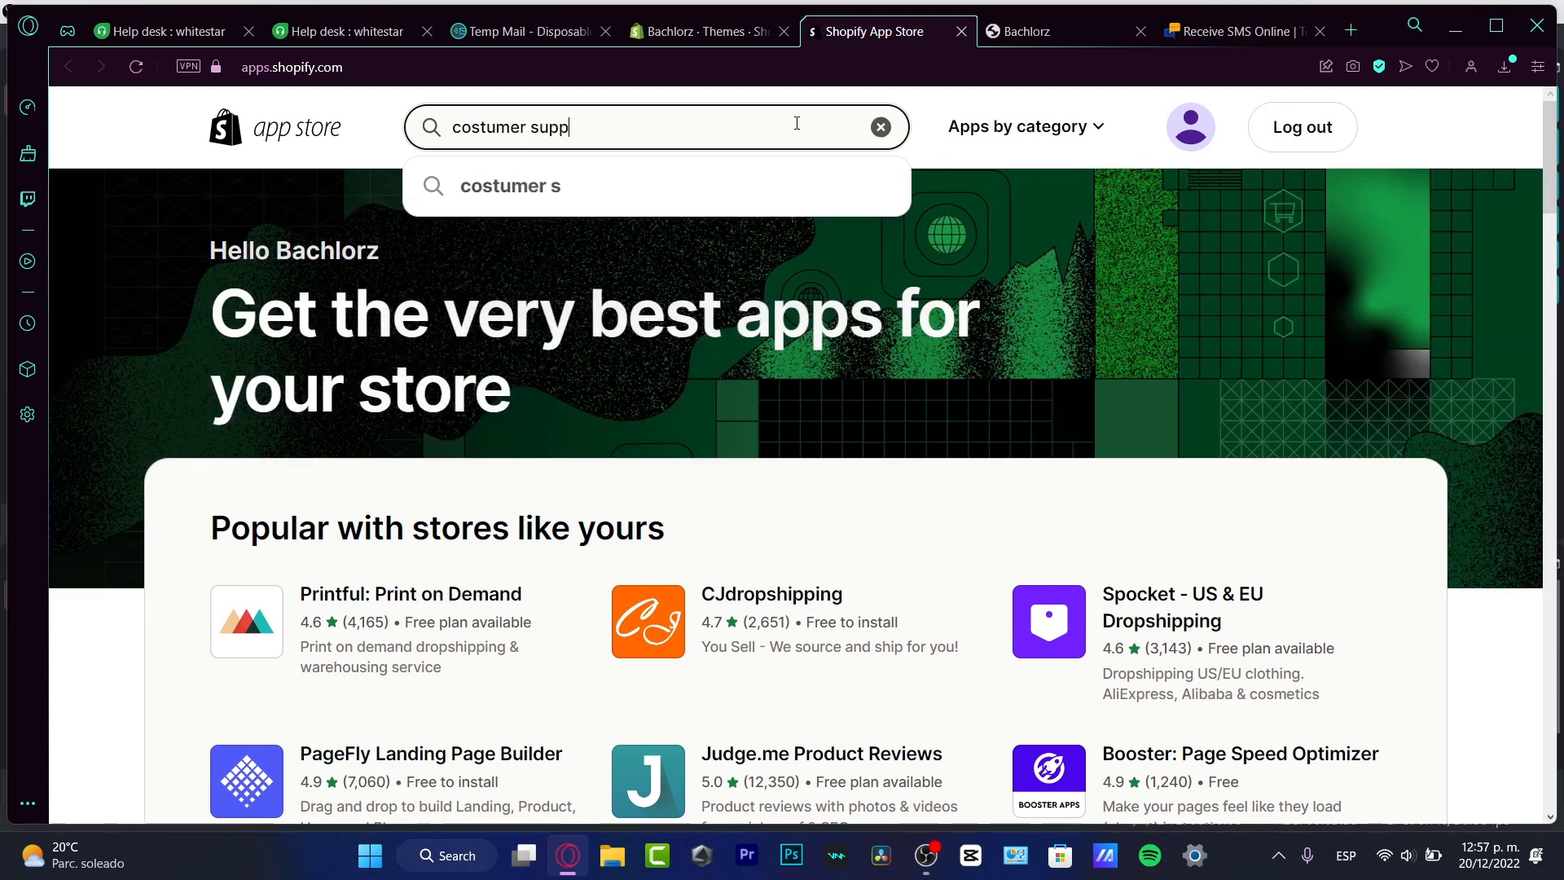
{"action": "key", "text": "BackSpace"}
{"action": "key", "text": "BackSpace"}
{"action": "key", "text": "BackSpace"}
{"action": "key", "text": "BackSpace"}
{"action": "key", "text": "BackSpace"}
{"action": "key", "text": "BackSpace"}
{"action": "key", "text": "BackSpace"}
{"action": "key", "text": "BackSpace"}
{"action": "key", "text": "BackSpace"}
{"action": "key", "text": "BackSpace"}
{"action": "key", "text": "BackSpace"}
{"action": "key", "text": "BackSpace"}
{"action": "key", "text": "BackSpace"}
Search the Shopify App Store for "support" and look through the resulting helpdesk and chat apps
{"action": "type", "text": "support"}
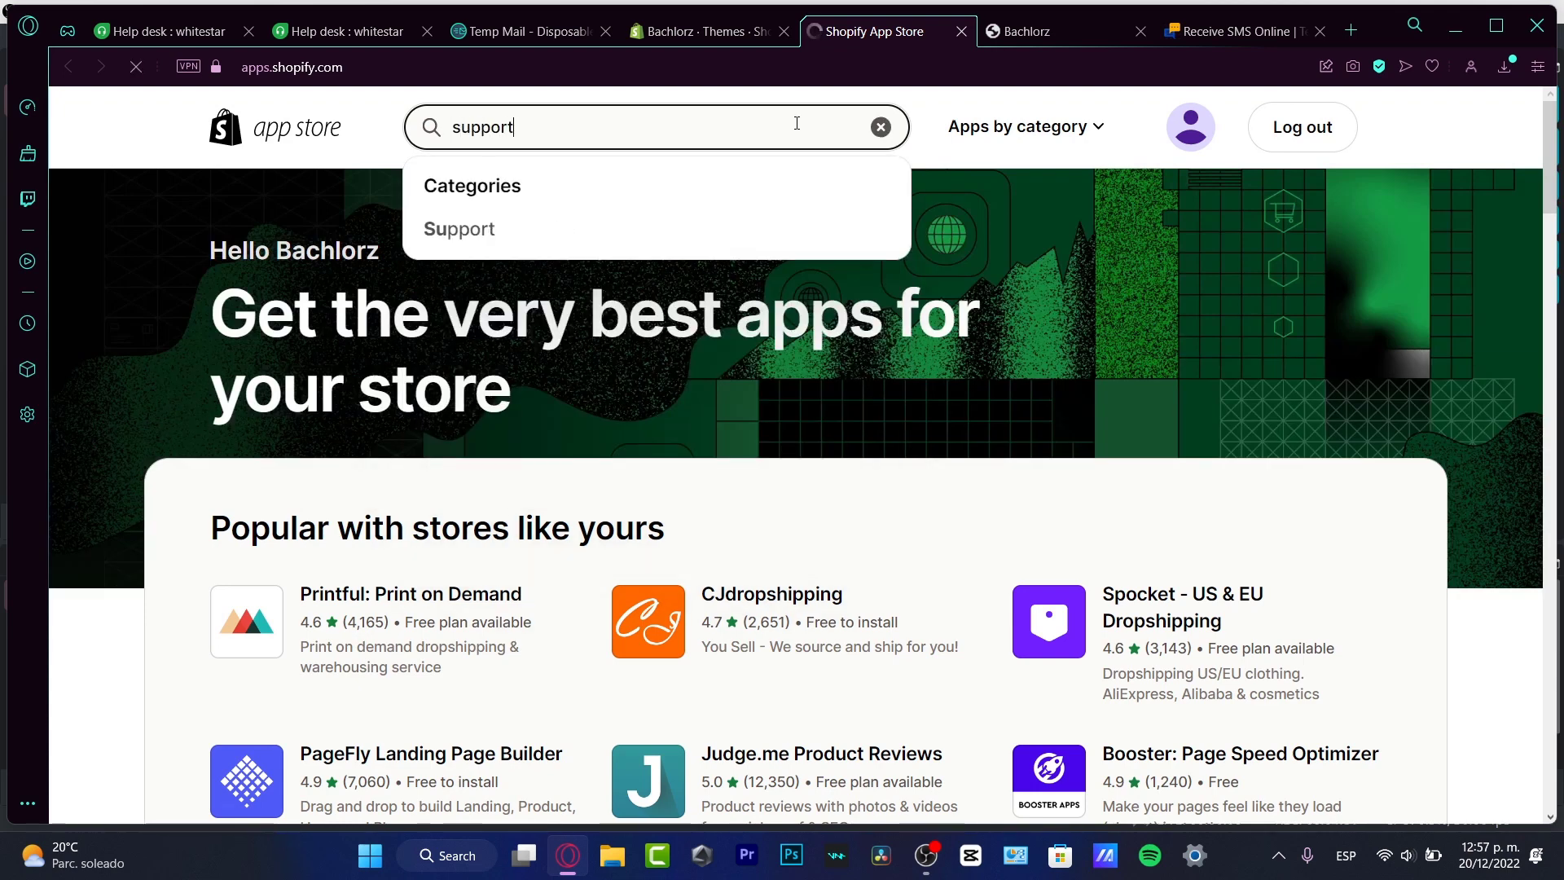
{"action": "key", "text": "Return"}
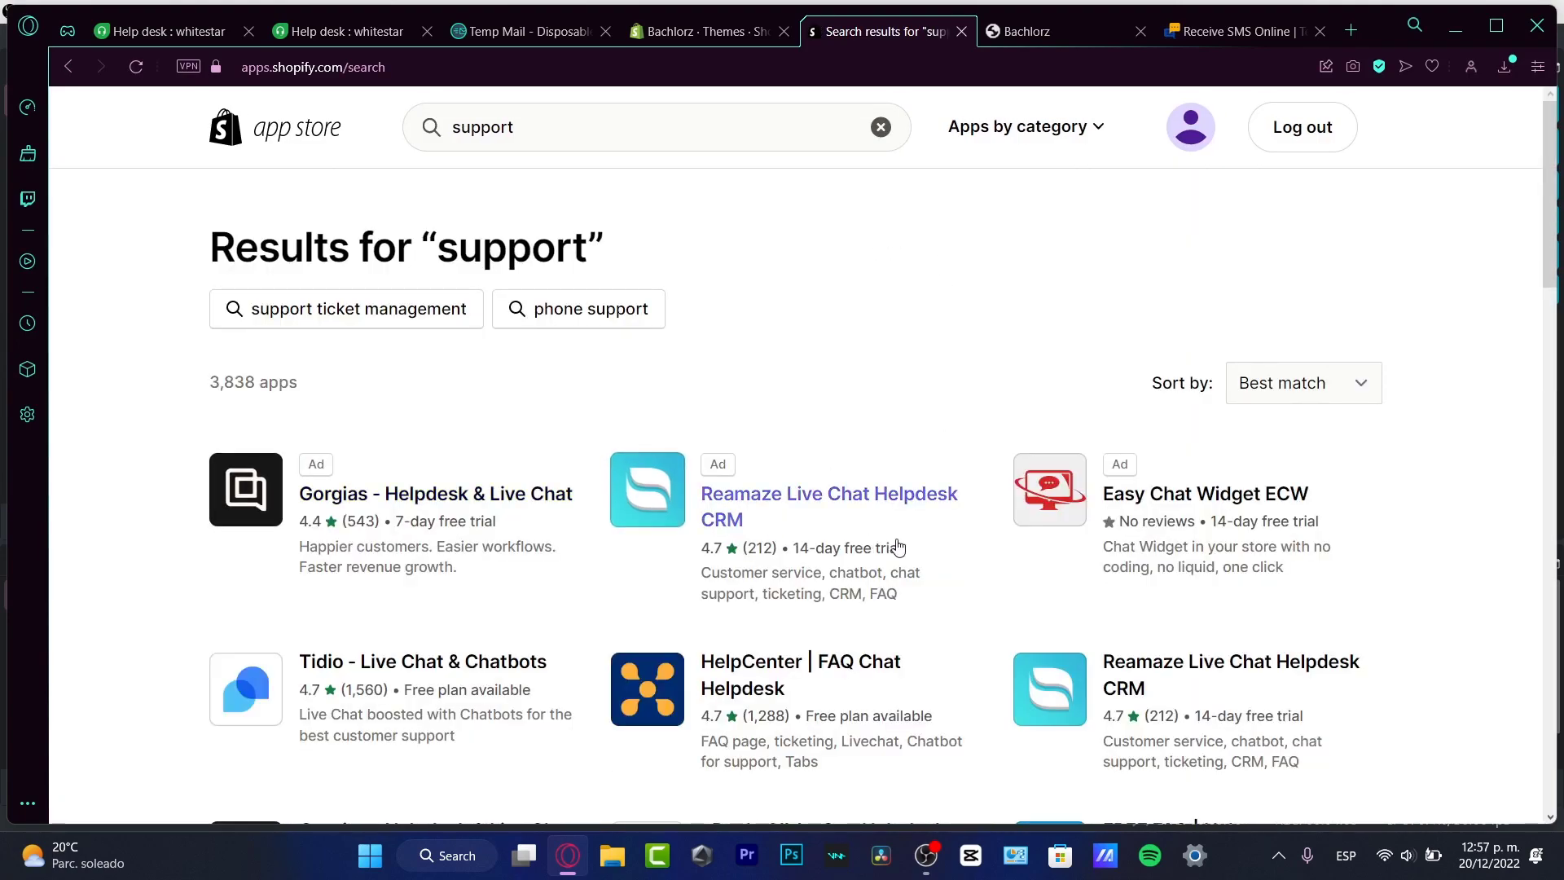
{"action": "scroll", "coordinate": [898, 547], "scroll_direction": "down", "scroll_amount": 3}
{"action": "scroll", "coordinate": [913, 546], "scroll_direction": "down", "scroll_amount": 3}
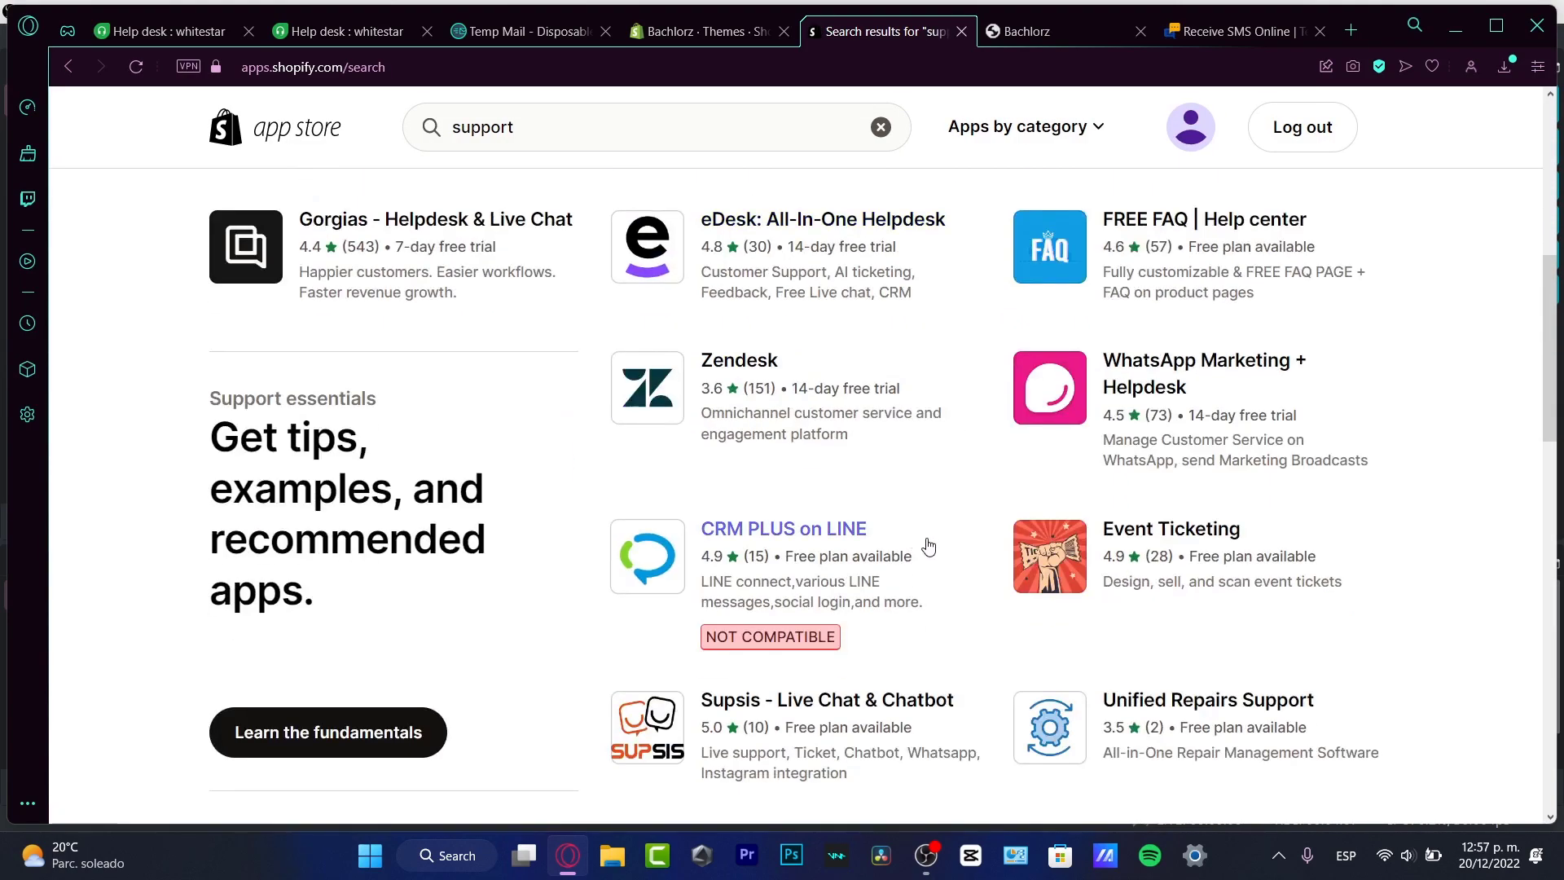
{"action": "scroll", "coordinate": [929, 546], "scroll_direction": "up", "scroll_amount": 6}
{"action": "scroll", "coordinate": [1257, 489], "scroll_direction": "down", "scroll_amount": 6}
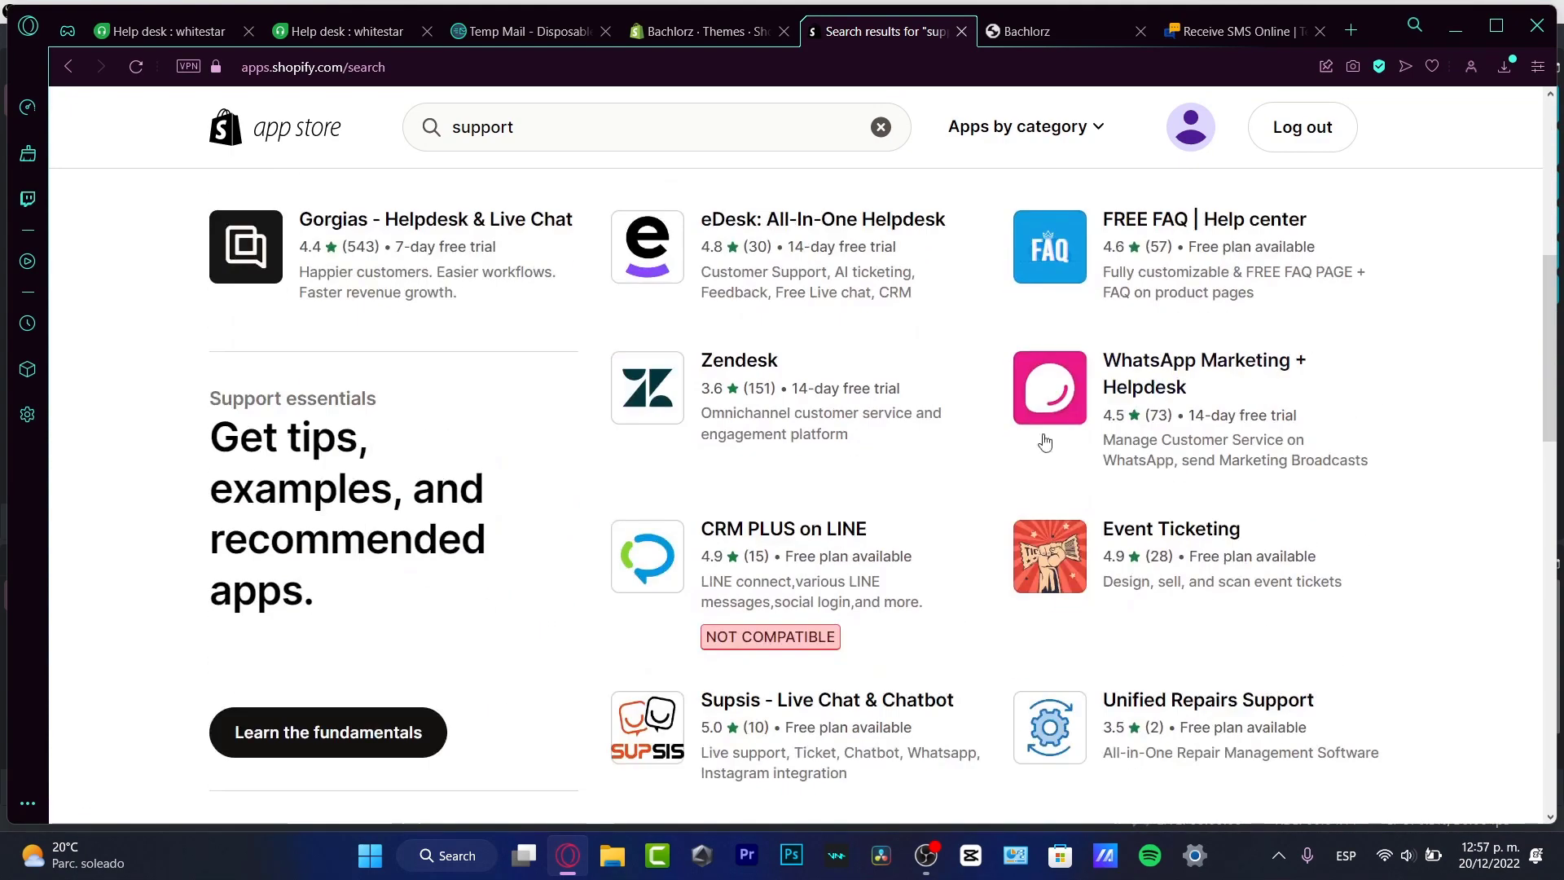
Glance over the Freshdesk dashboard and the other open pages, and return to the Shopify App Store search for "support"
{"action": "left_click", "coordinate": [342, 31]}
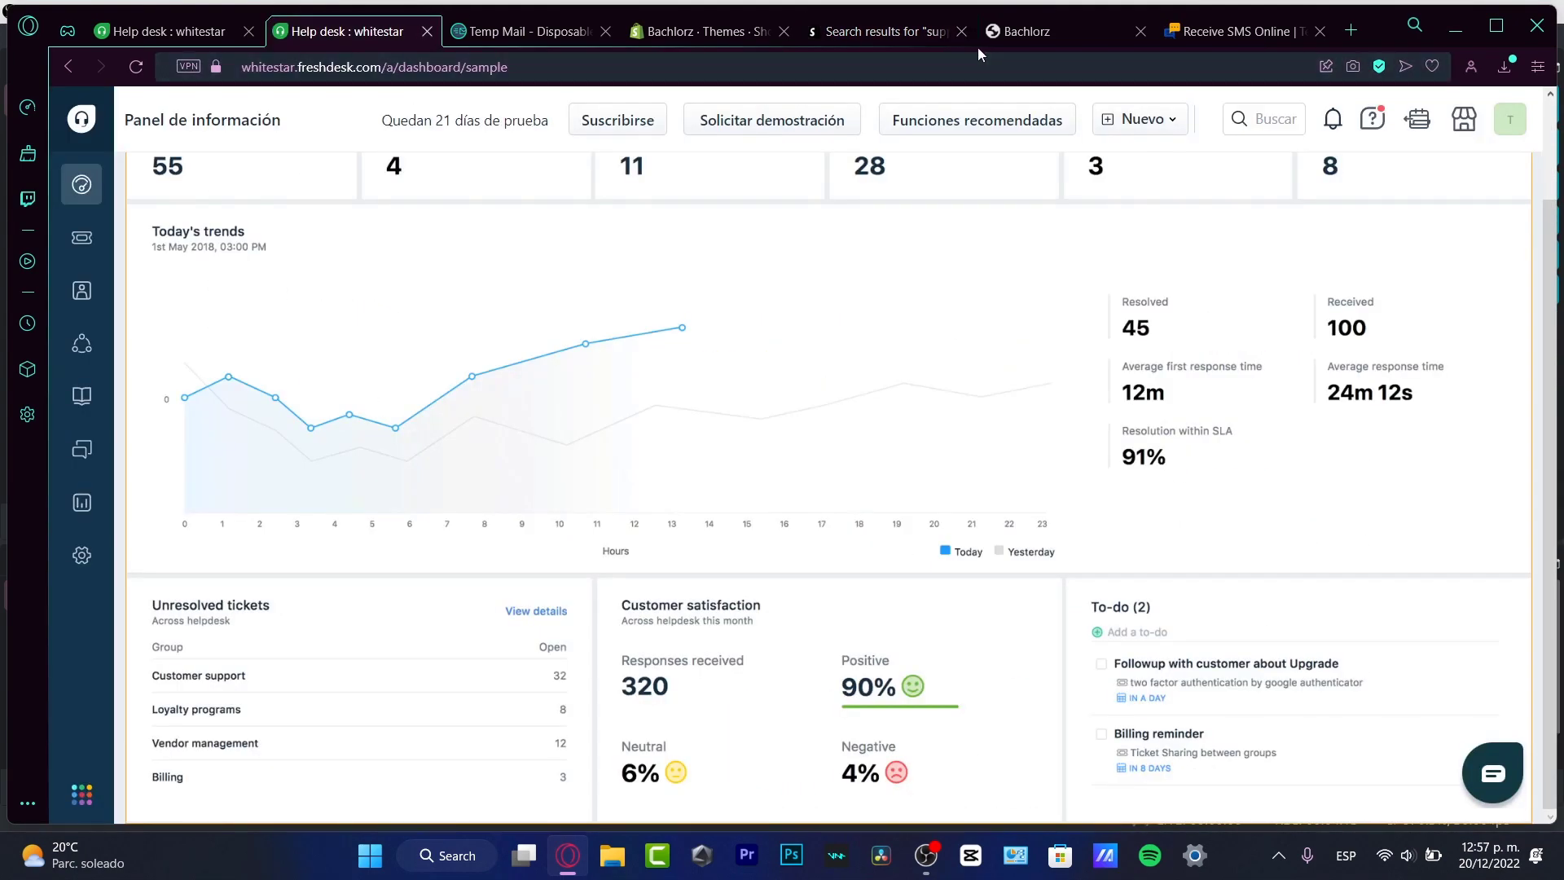
{"action": "left_click", "coordinate": [1027, 31]}
{"action": "left_click", "coordinate": [1238, 31]}
{"action": "left_click", "coordinate": [884, 31]}
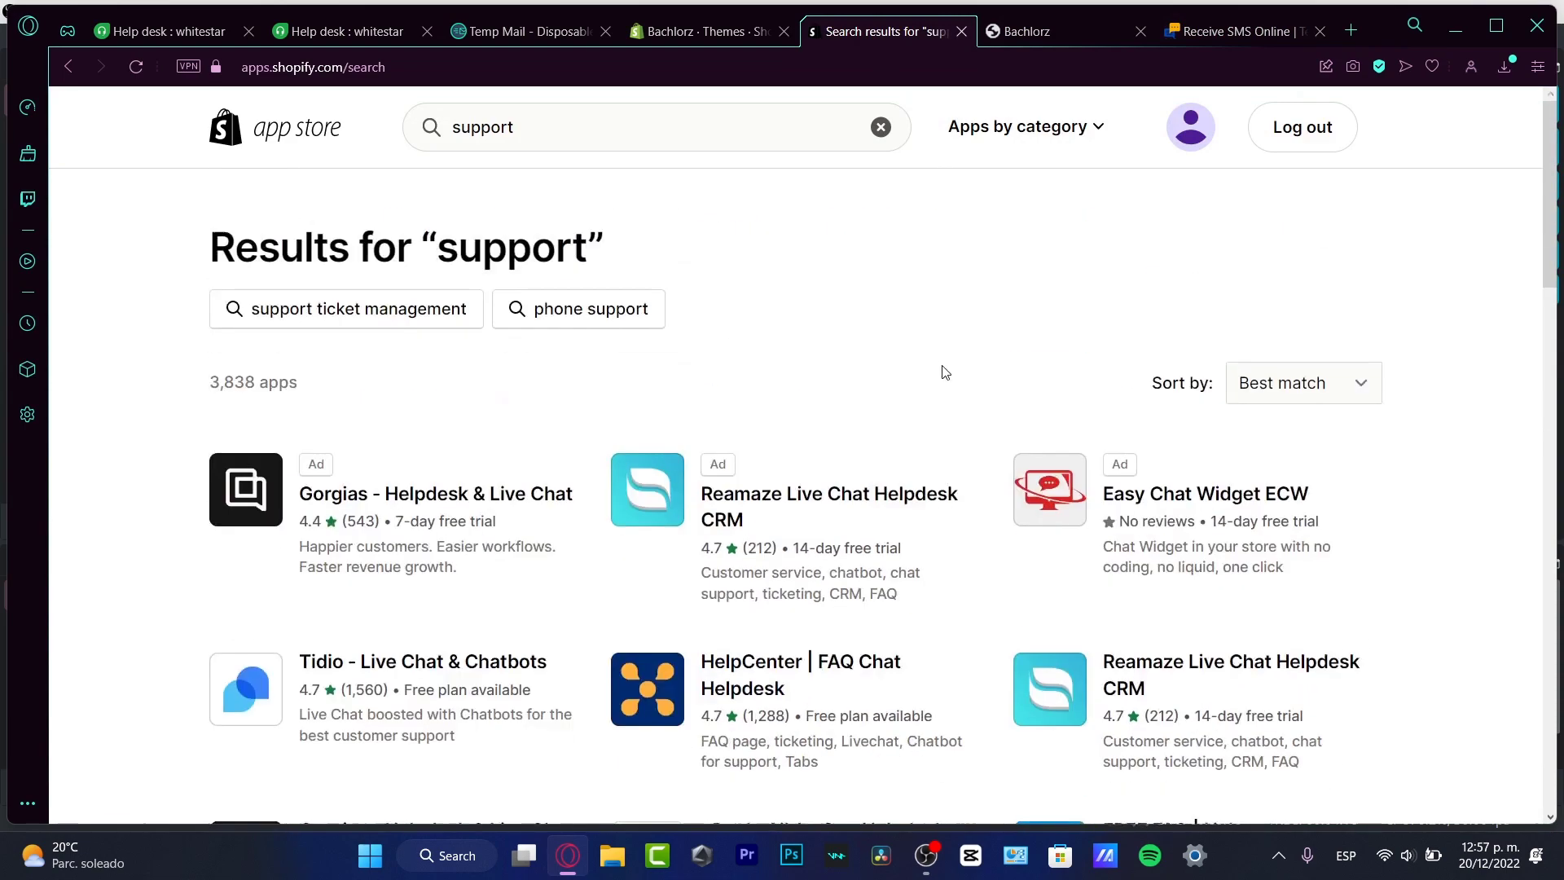
{"action": "left_click", "coordinate": [775, 115]}
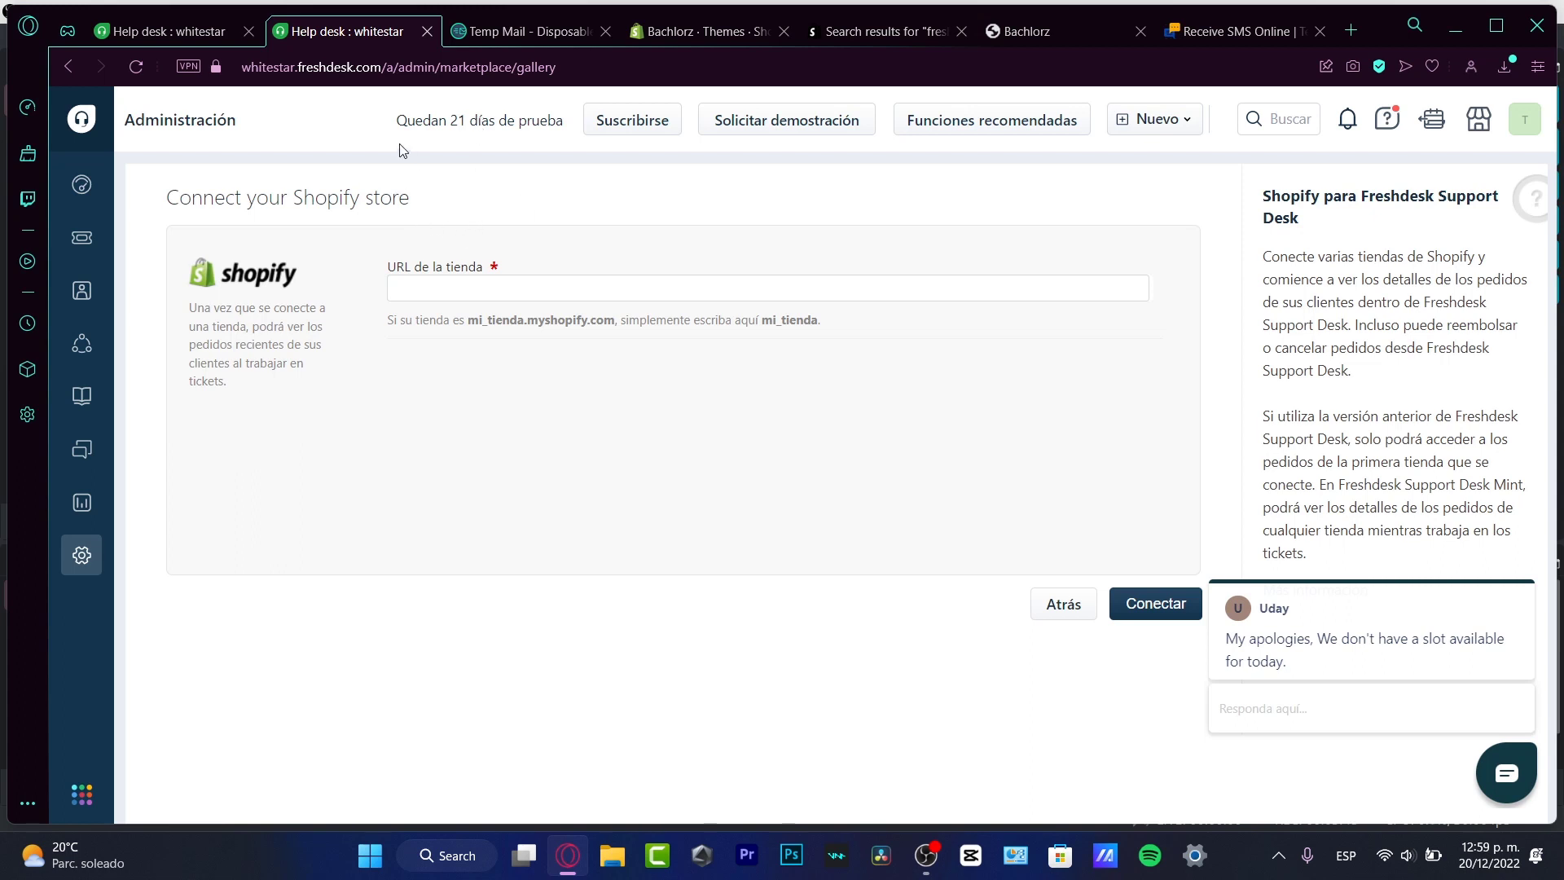
From Freshdesk's Shopify connection form, switch to the Shopify admin, dismiss the suggested apps and look at the Dawn theme's additional actions
{"action": "left_click", "coordinate": [498, 294]}
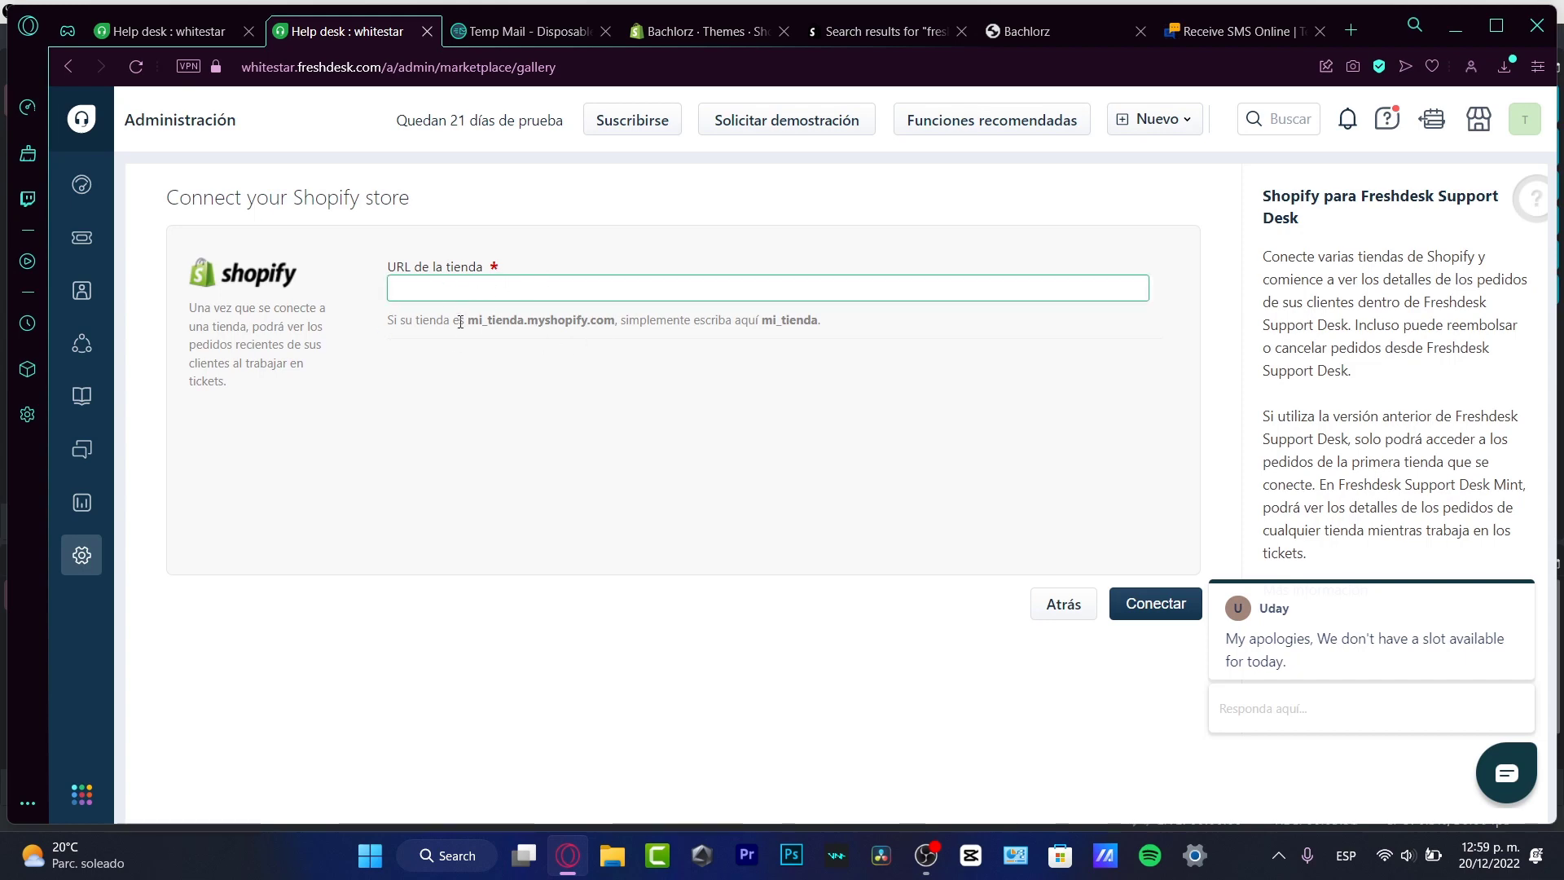
{"action": "left_click", "coordinate": [677, 32]}
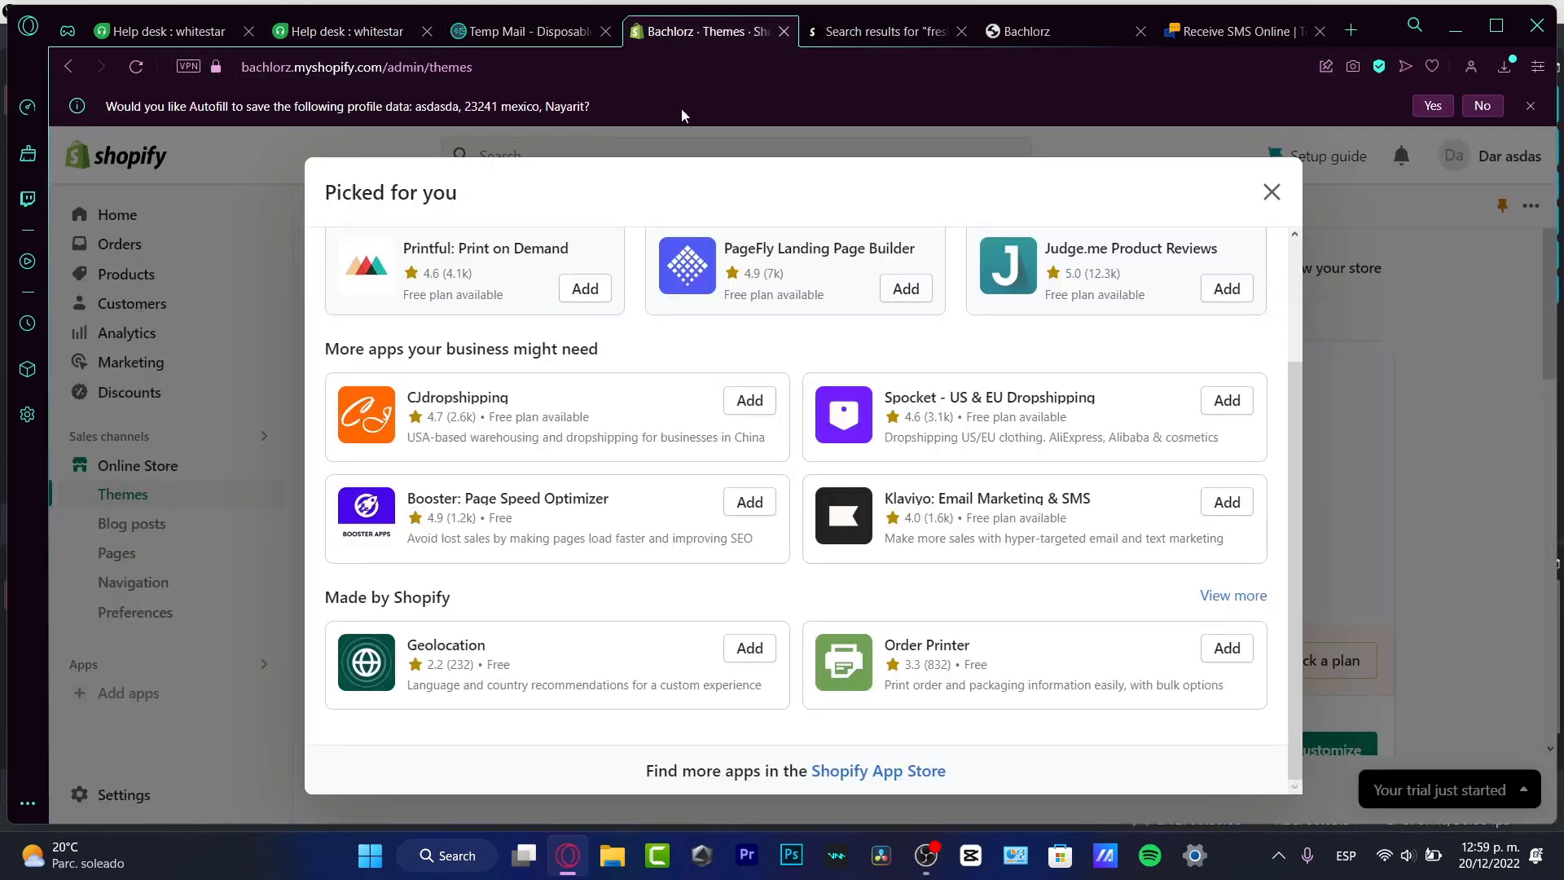
{"action": "left_click", "coordinate": [262, 317]}
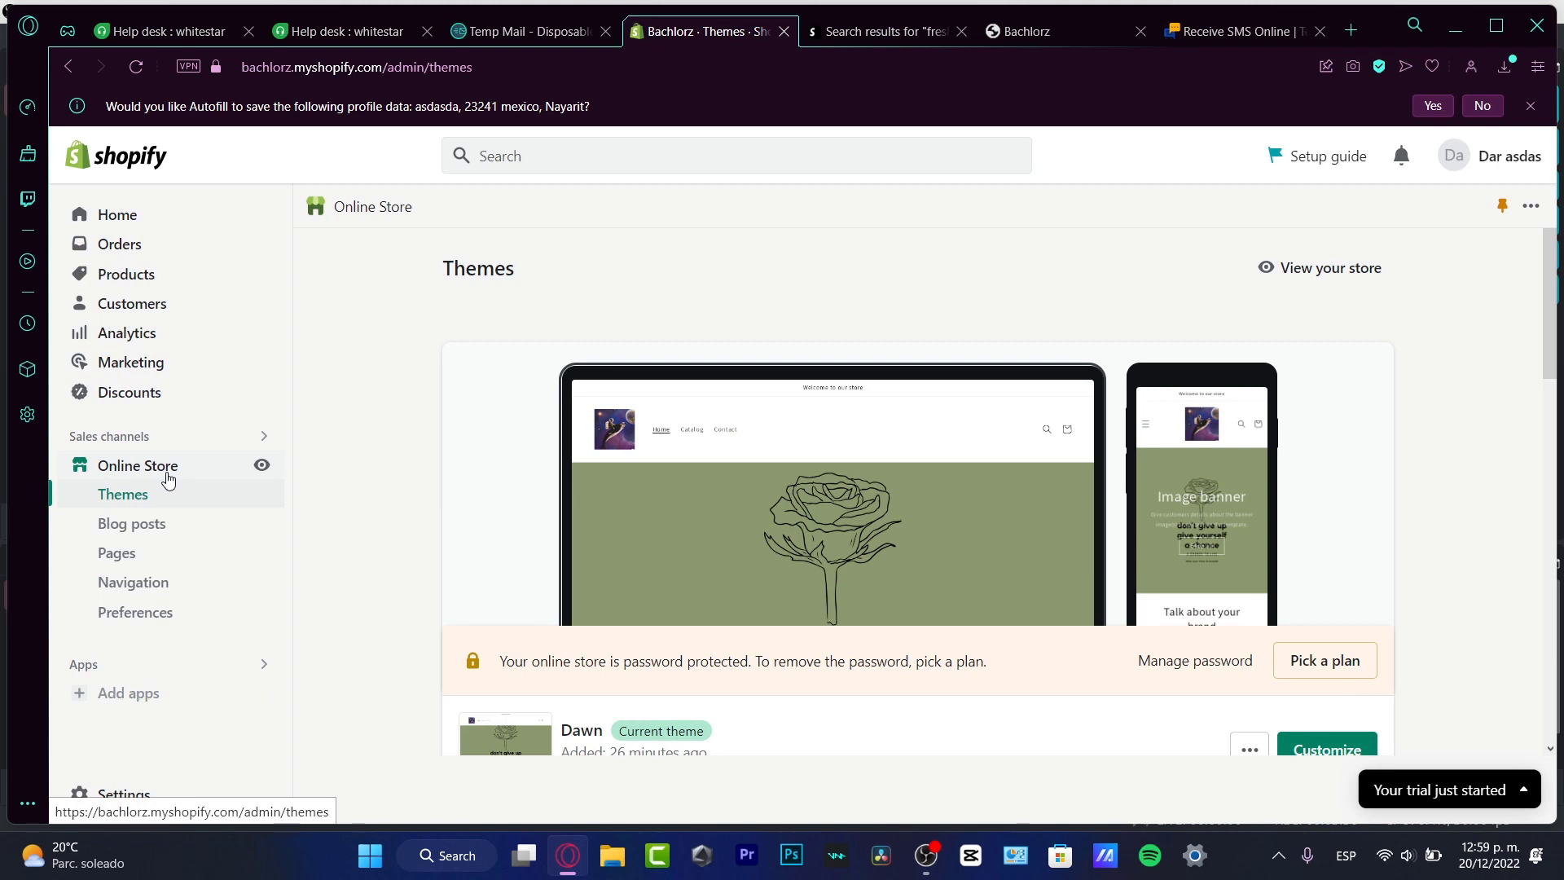
{"action": "scroll", "coordinate": [920, 619], "scroll_direction": "down", "scroll_amount": 4}
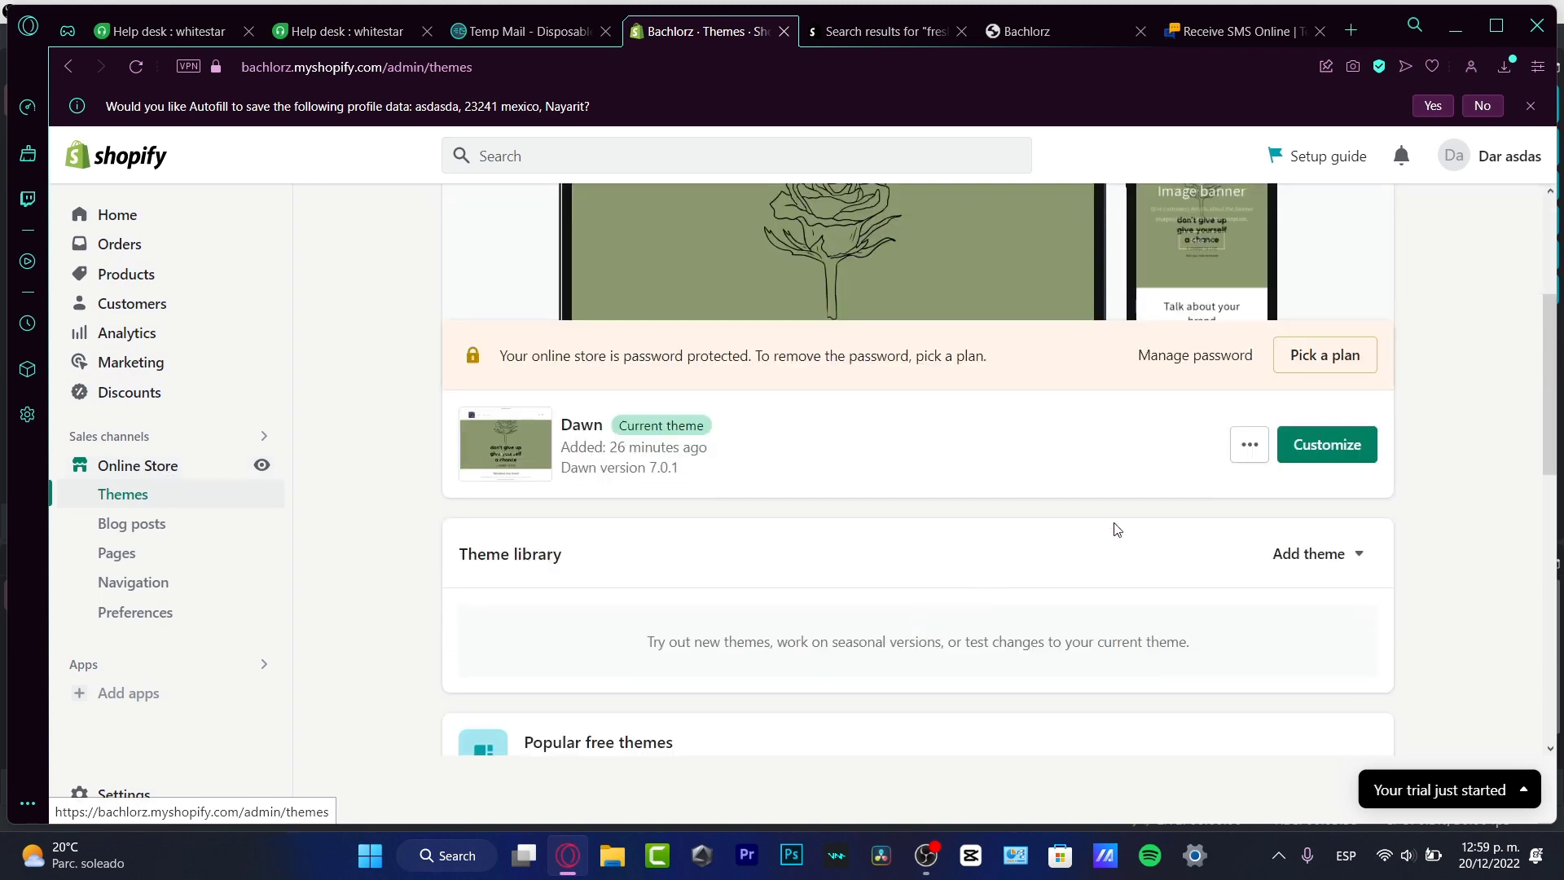
{"action": "left_click", "coordinate": [1254, 449]}
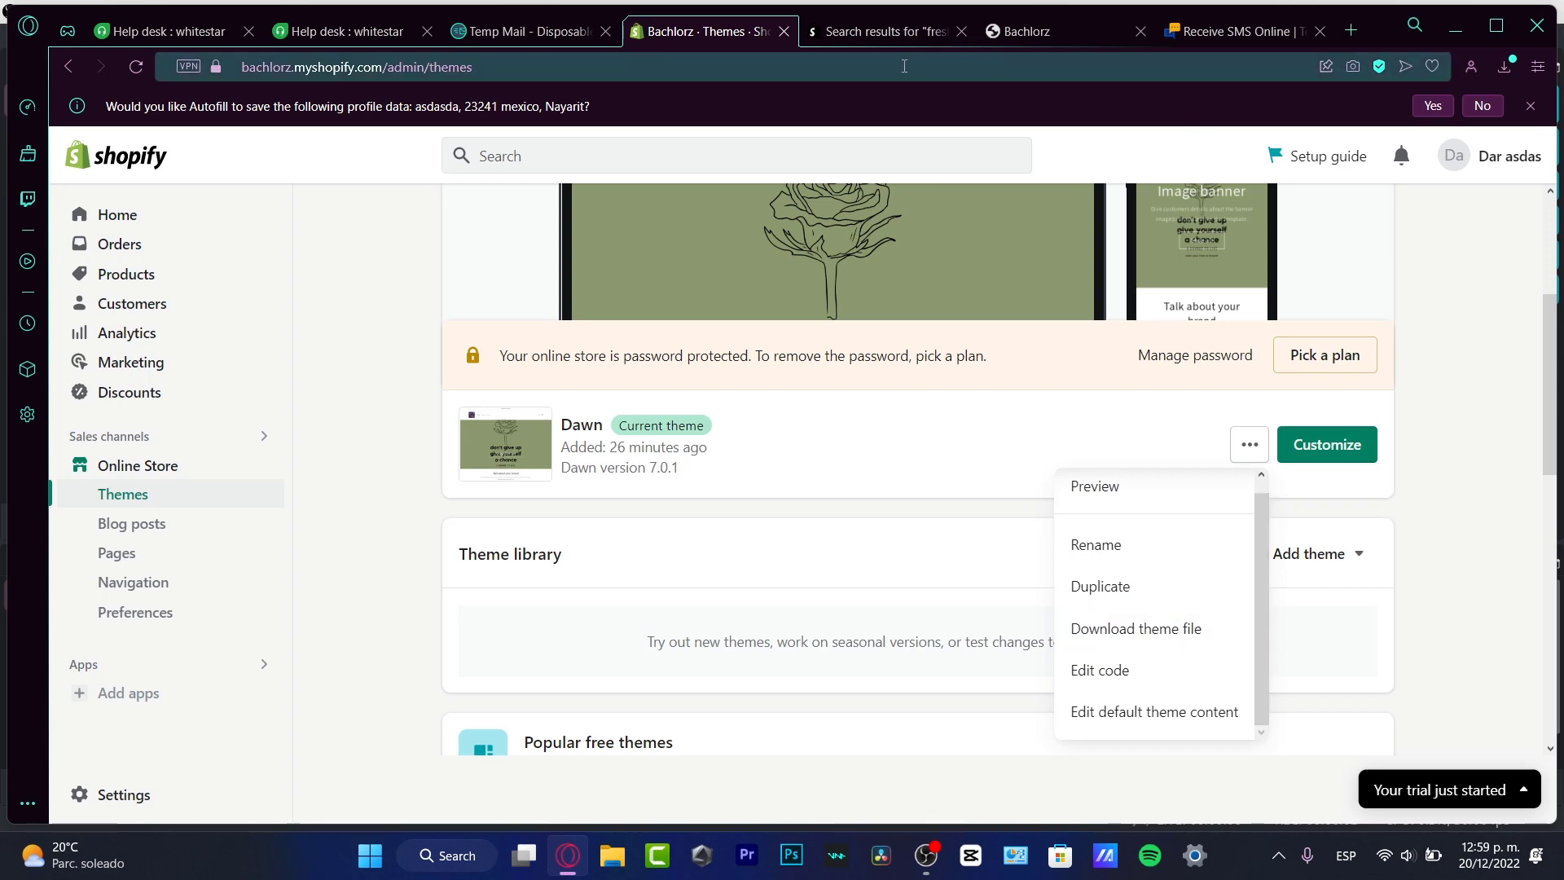
{"action": "left_click", "coordinate": [1024, 36]}
{"action": "left_click", "coordinate": [668, 71]}
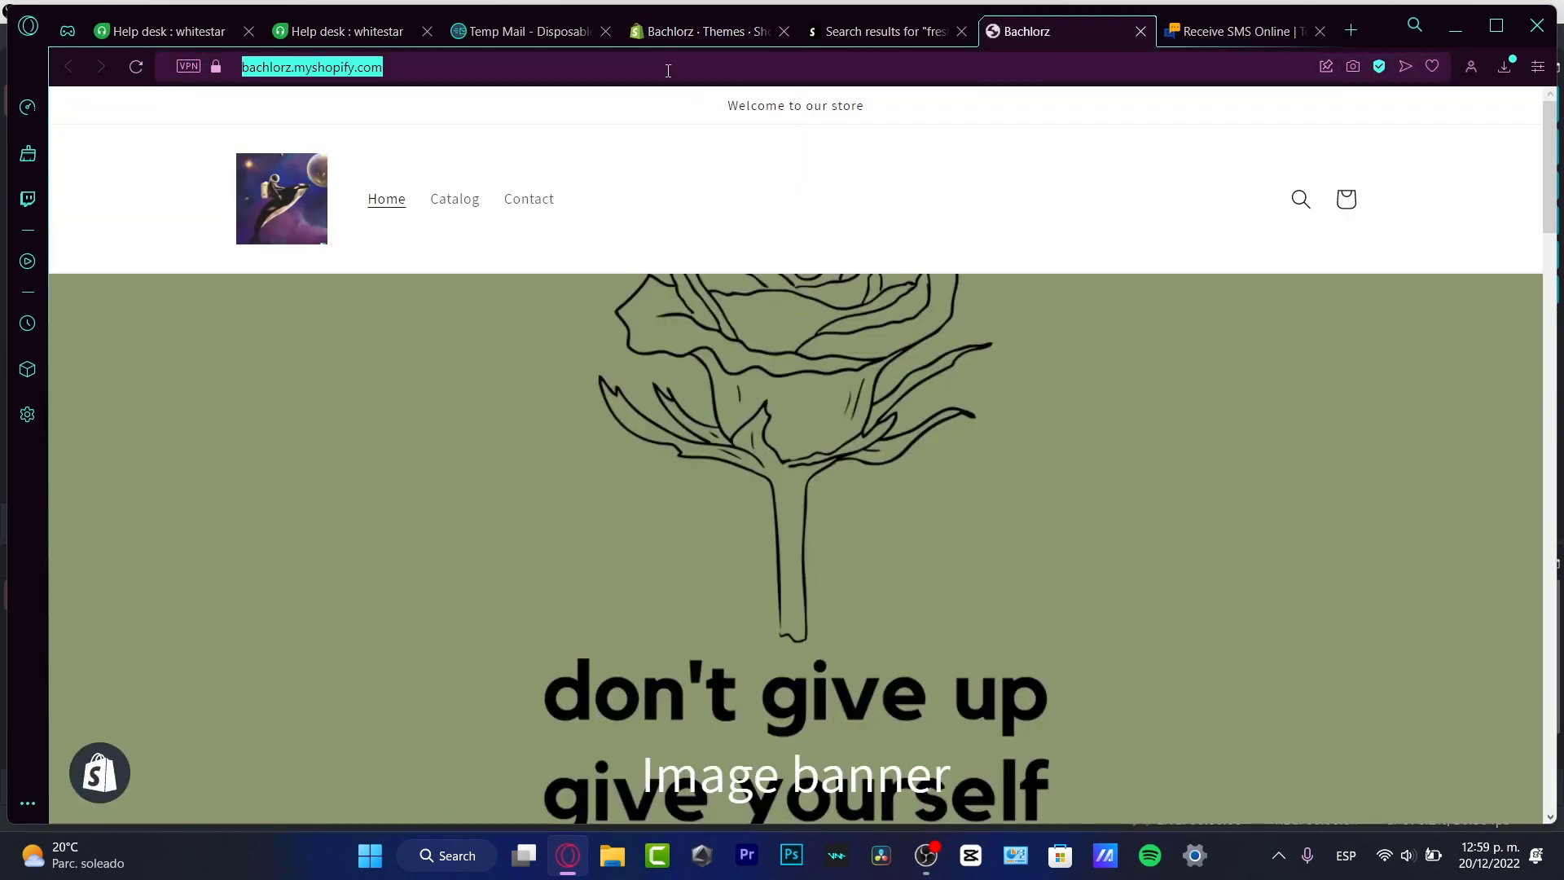
{"action": "key", "text": "ctrl+c"}
{"action": "left_click", "coordinate": [348, 31]}
{"action": "left_click", "coordinate": [675, 292]}
{"action": "key", "text": "ctrl+v"}
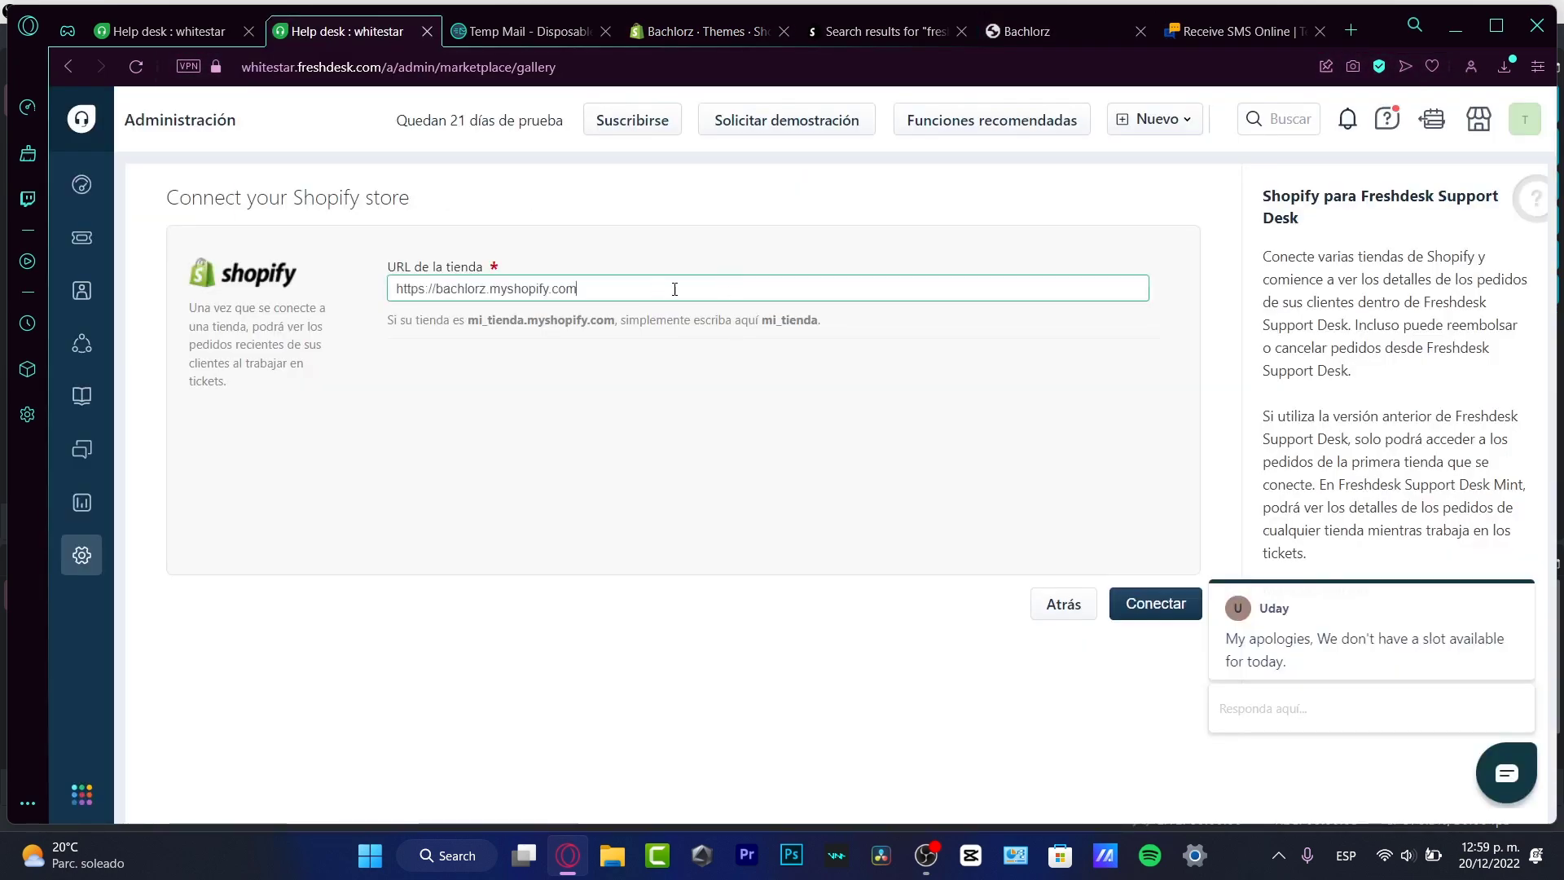
{"action": "left_click", "coordinate": [1156, 603]}
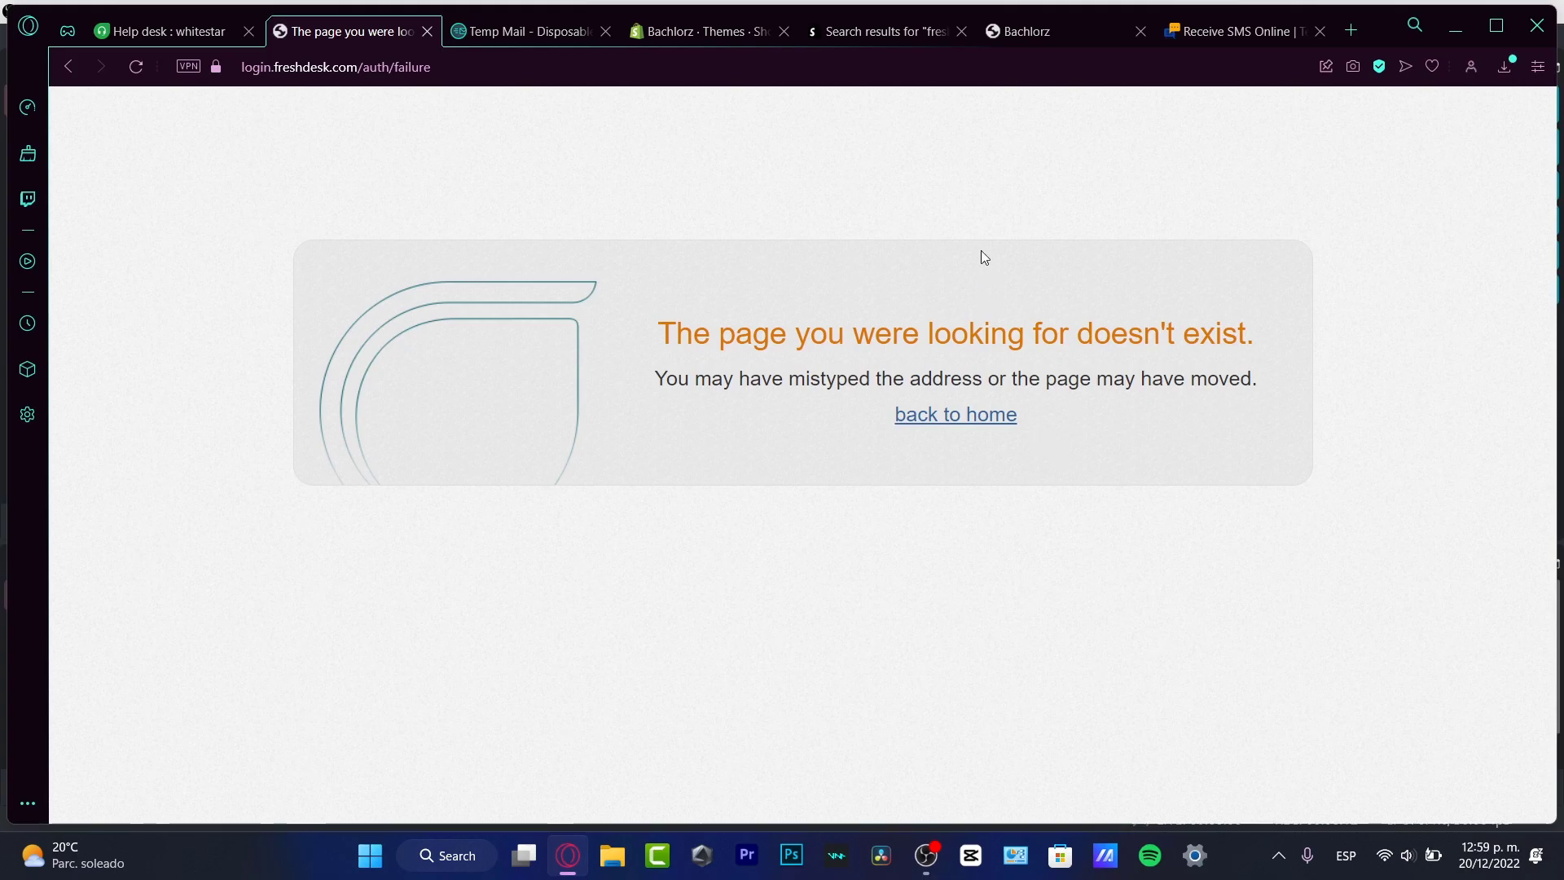
{"action": "left_click", "coordinate": [459, 74]}
{"action": "left_click", "coordinate": [69, 67]}
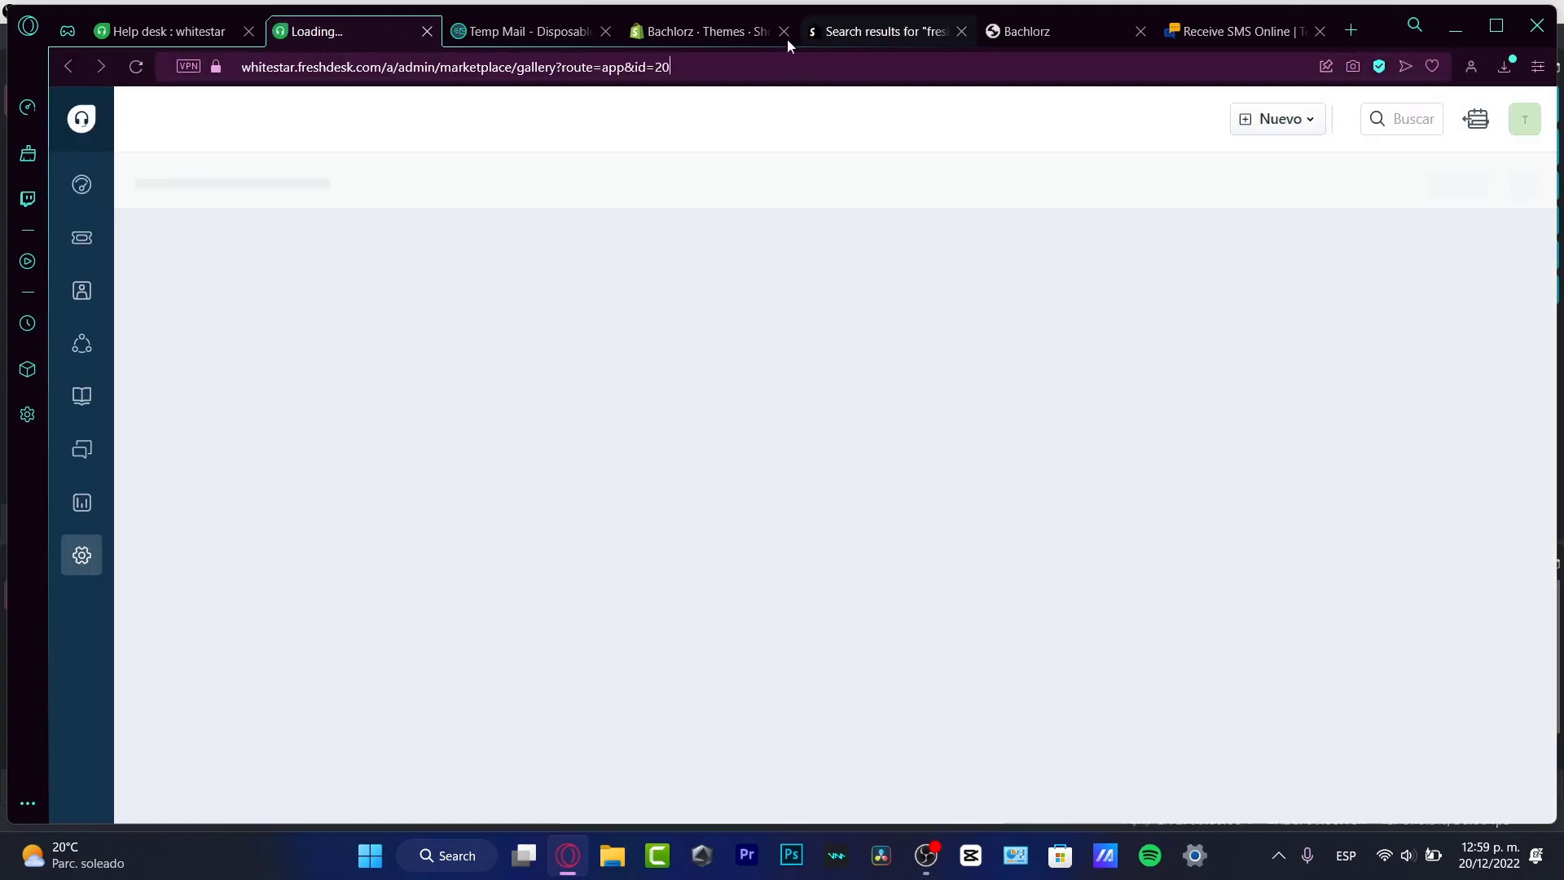
Open the password management for the Shopify online store and look through its Preferences down to the password protection section
{"action": "left_click", "coordinate": [705, 32]}
{"action": "left_click", "coordinate": [1406, 495]}
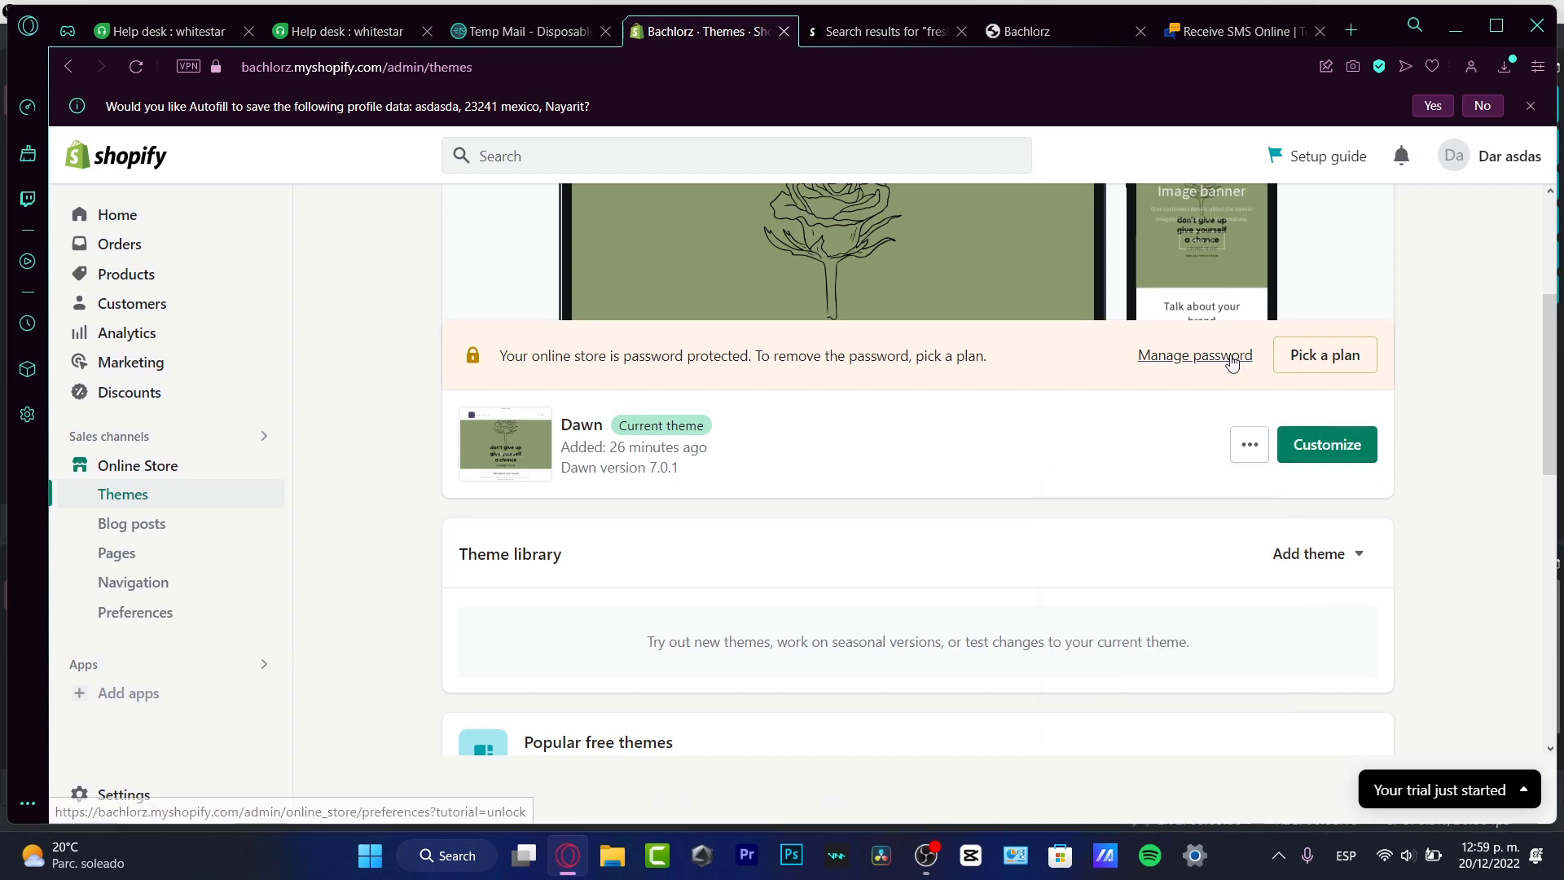
{"action": "left_click", "coordinate": [1253, 359]}
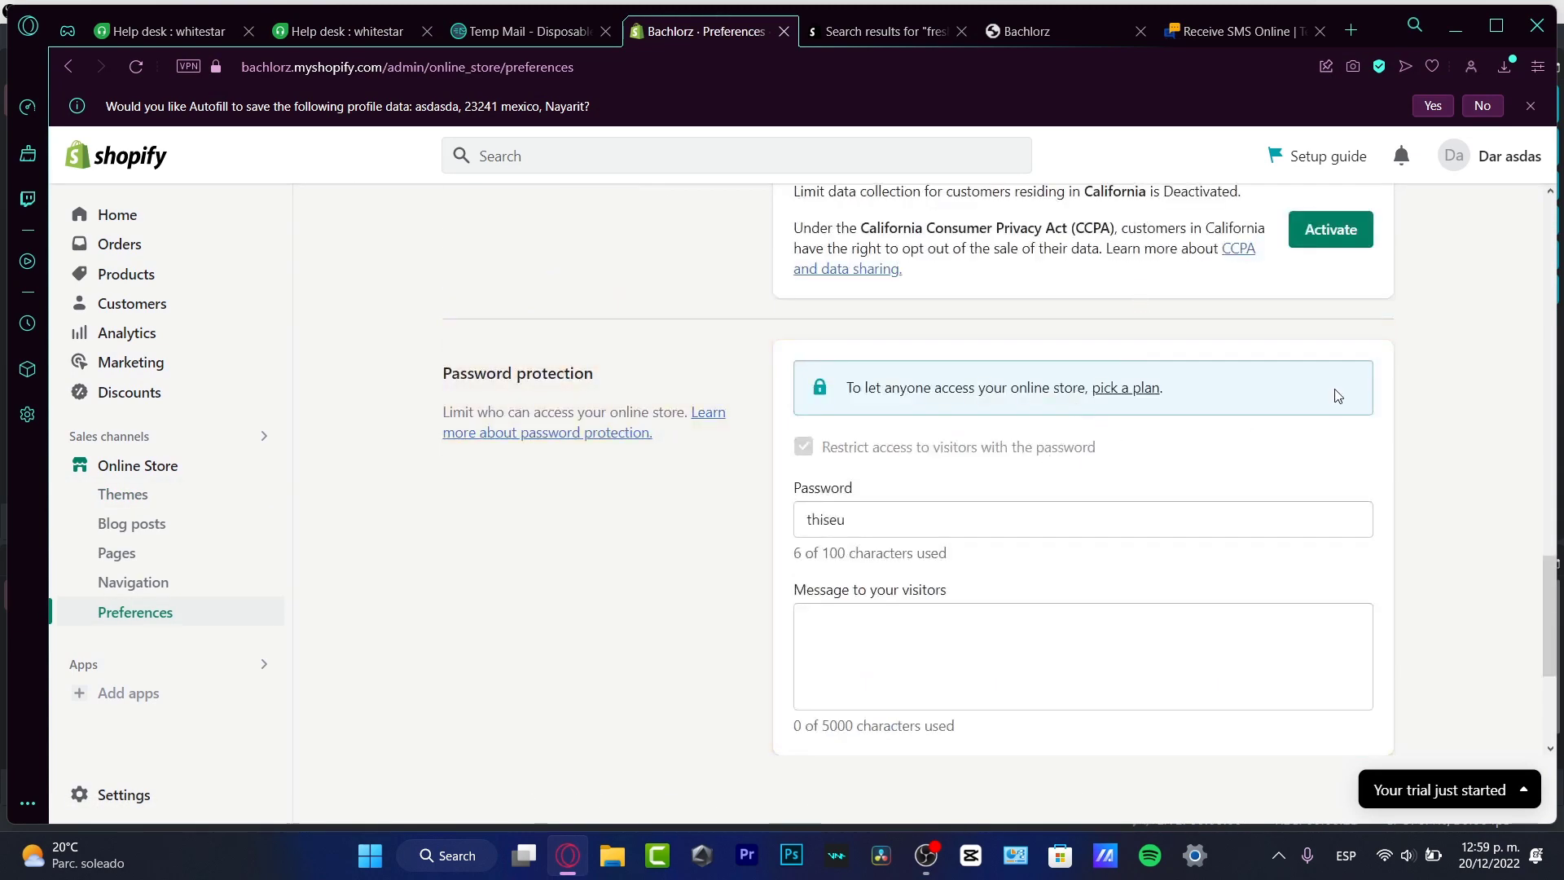
{"action": "scroll", "coordinate": [1353, 317], "scroll_direction": "up", "scroll_amount": 15}
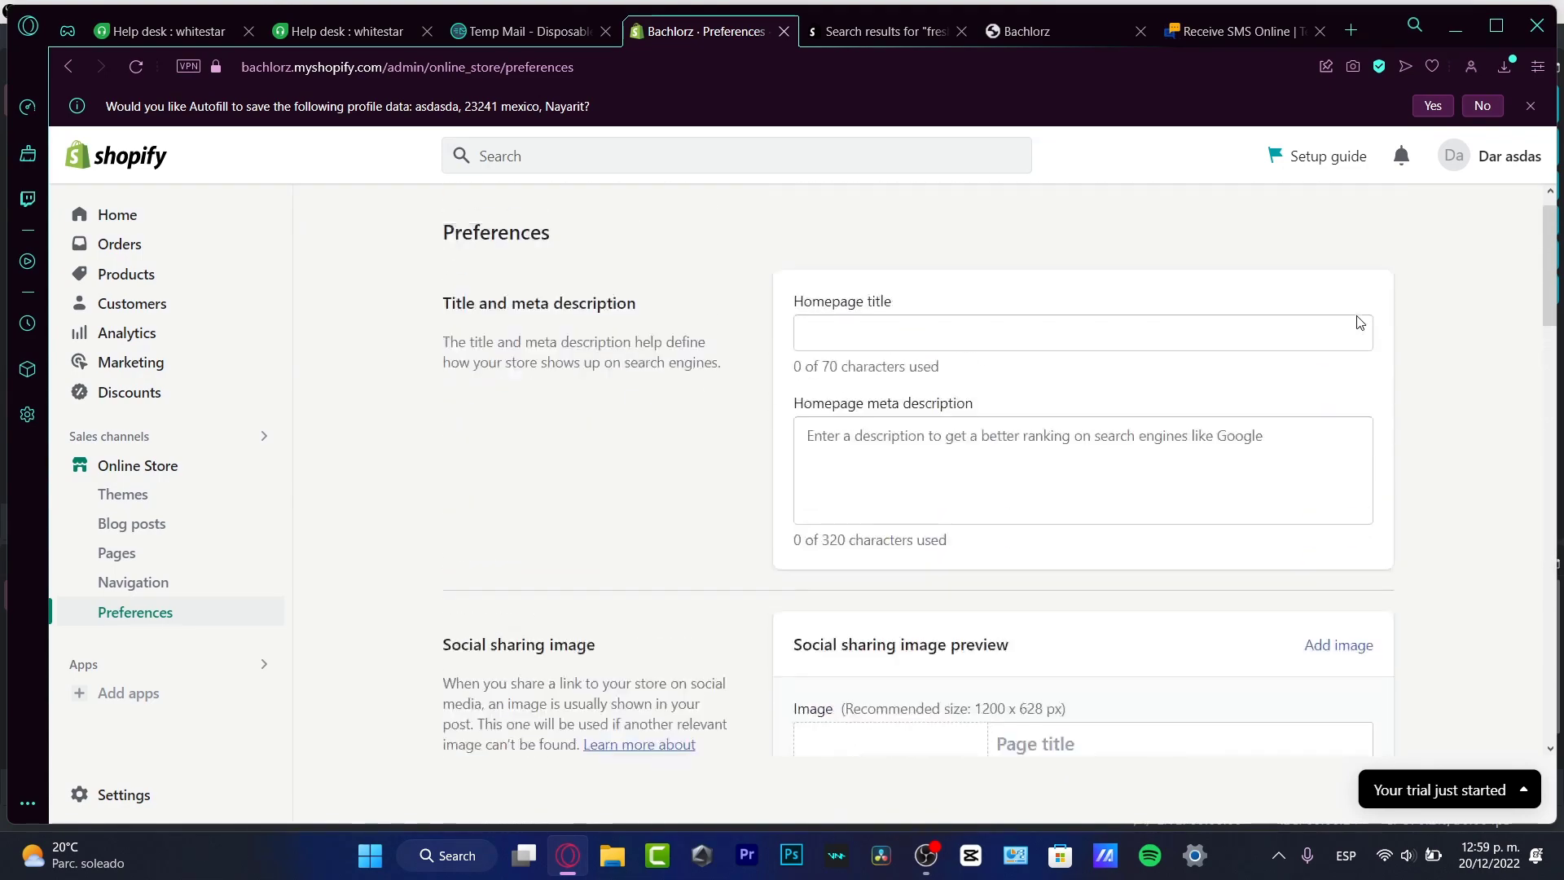
{"action": "scroll", "coordinate": [1359, 322], "scroll_direction": "down", "scroll_amount": 12}
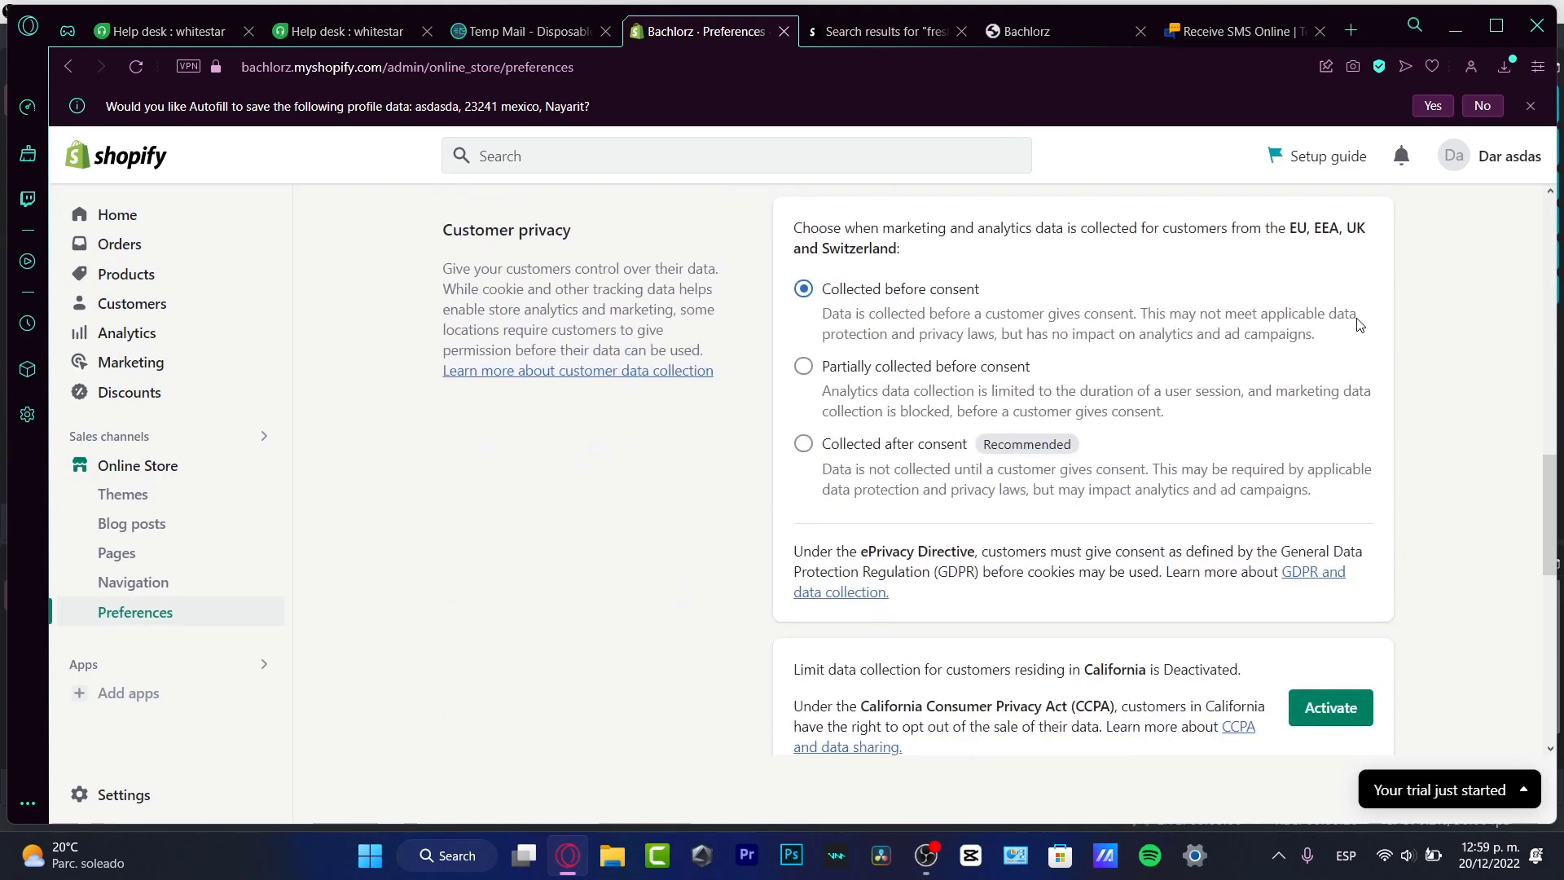
{"action": "scroll", "coordinate": [1358, 317], "scroll_direction": "down", "scroll_amount": 7}
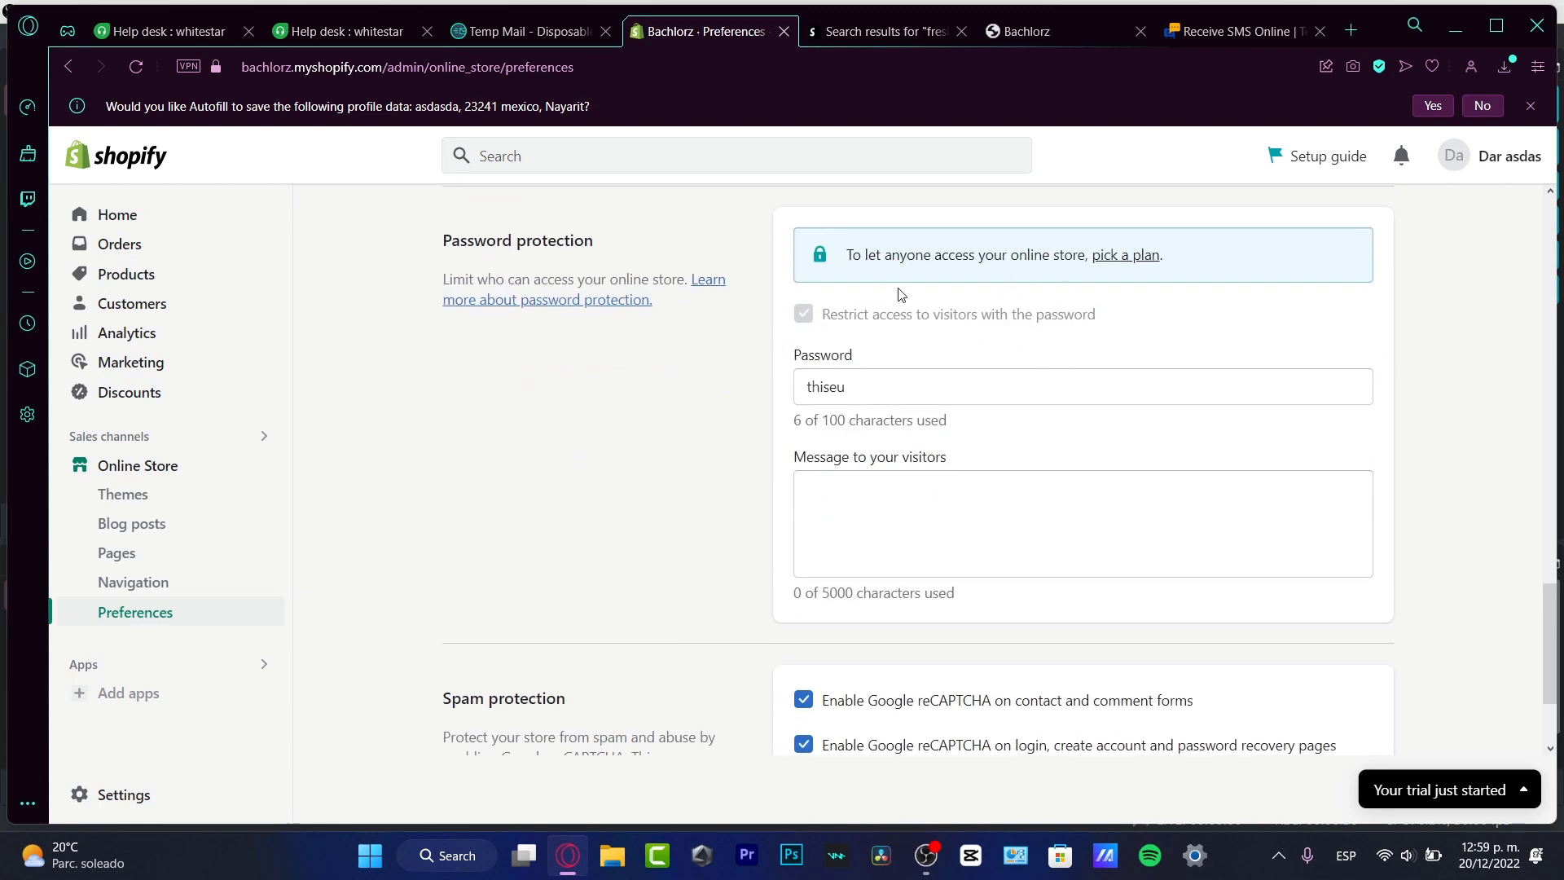
Examine the store's password protection settings, including the password, the visitor message and the option to pick a plan
{"action": "left_click", "coordinate": [878, 393]}
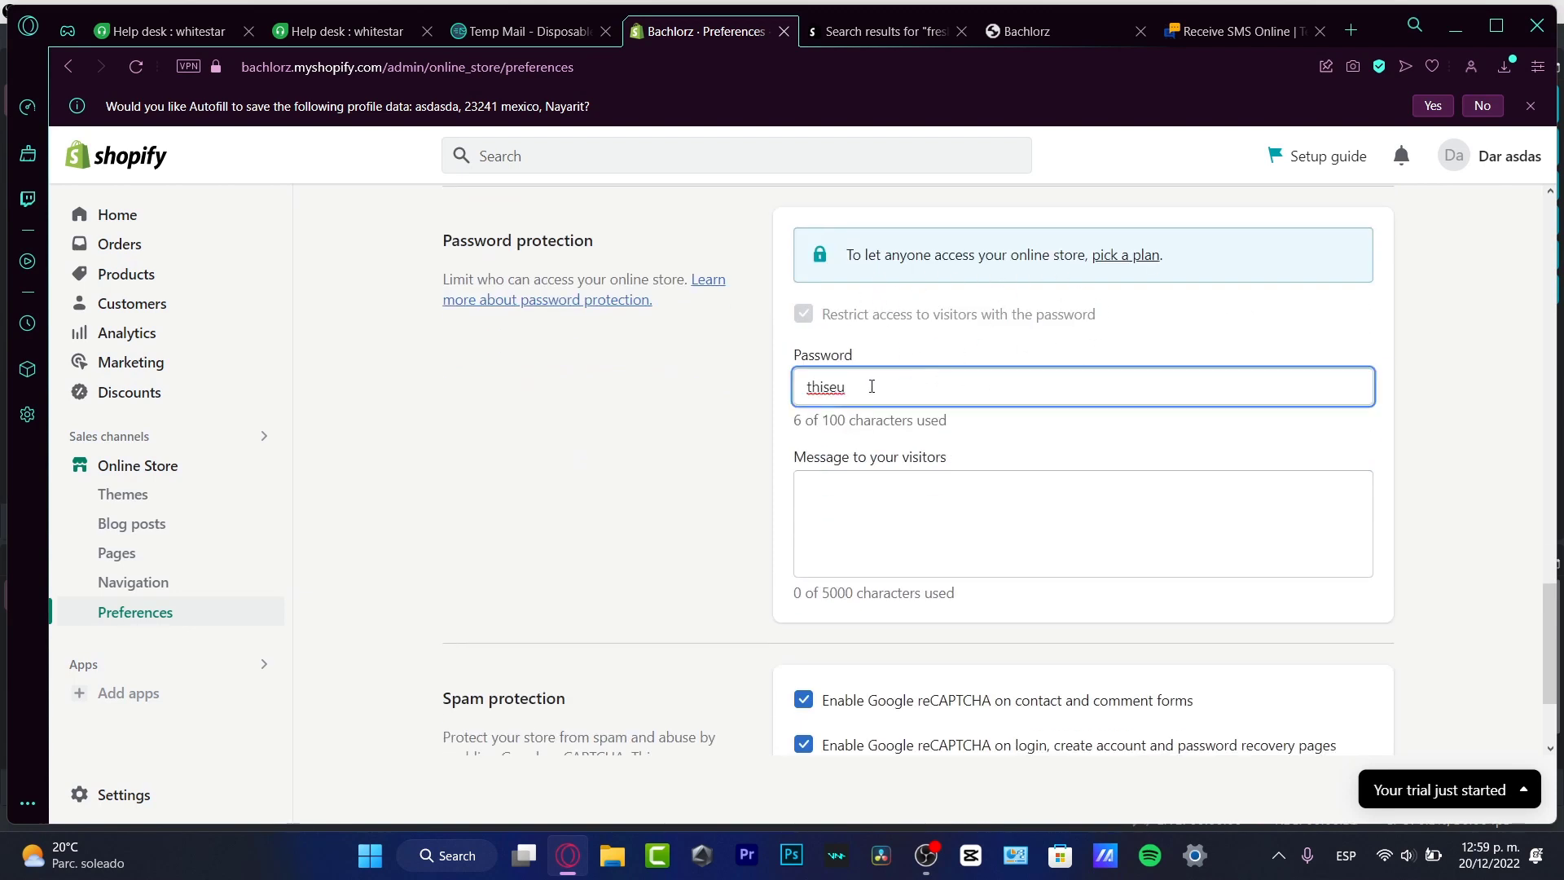
{"action": "left_click_drag", "start_coordinate": [872, 387], "coordinate": [795, 379]}
{"action": "left_click", "coordinate": [1084, 544]}
{"action": "left_click", "coordinate": [1131, 259]}
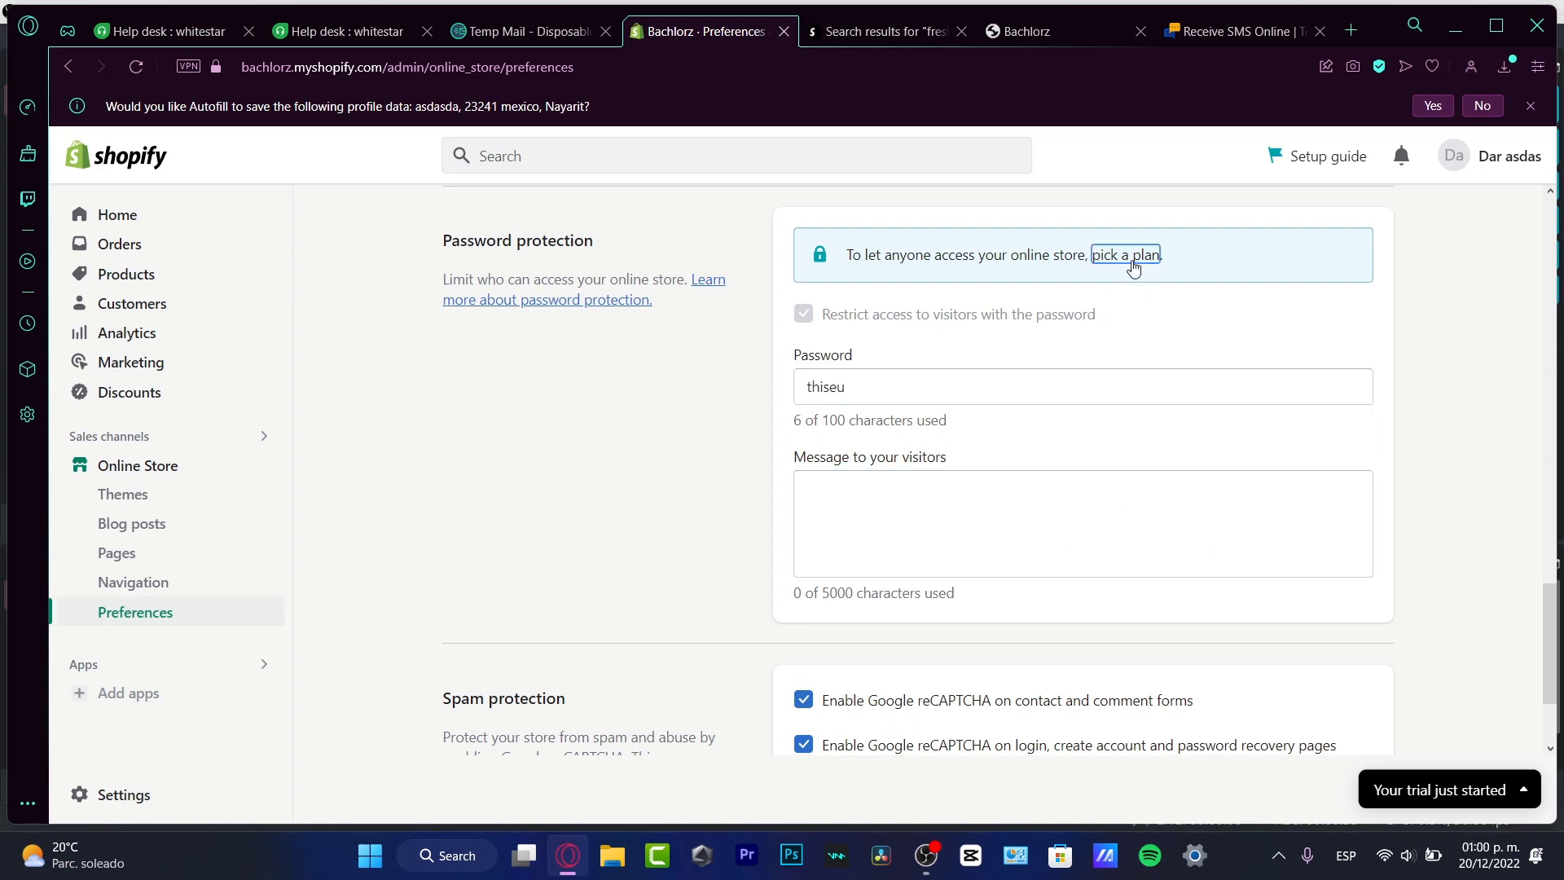
{"action": "left_click", "coordinate": [976, 526]}
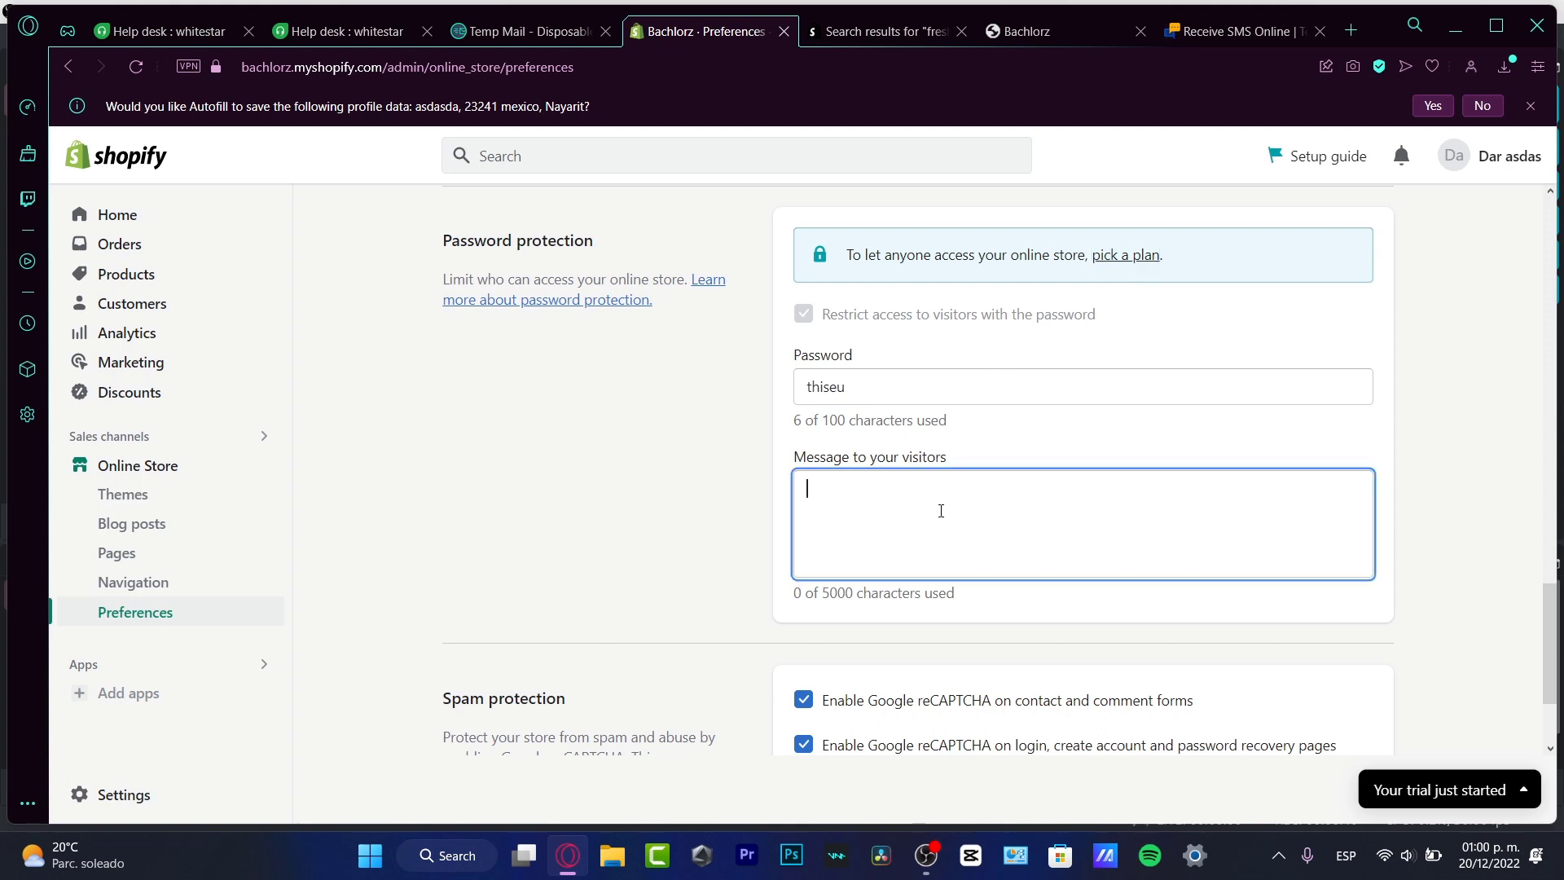
{"action": "scroll", "coordinate": [941, 511], "scroll_direction": "down", "scroll_amount": 2}
{"action": "double_click", "coordinate": [855, 222]}
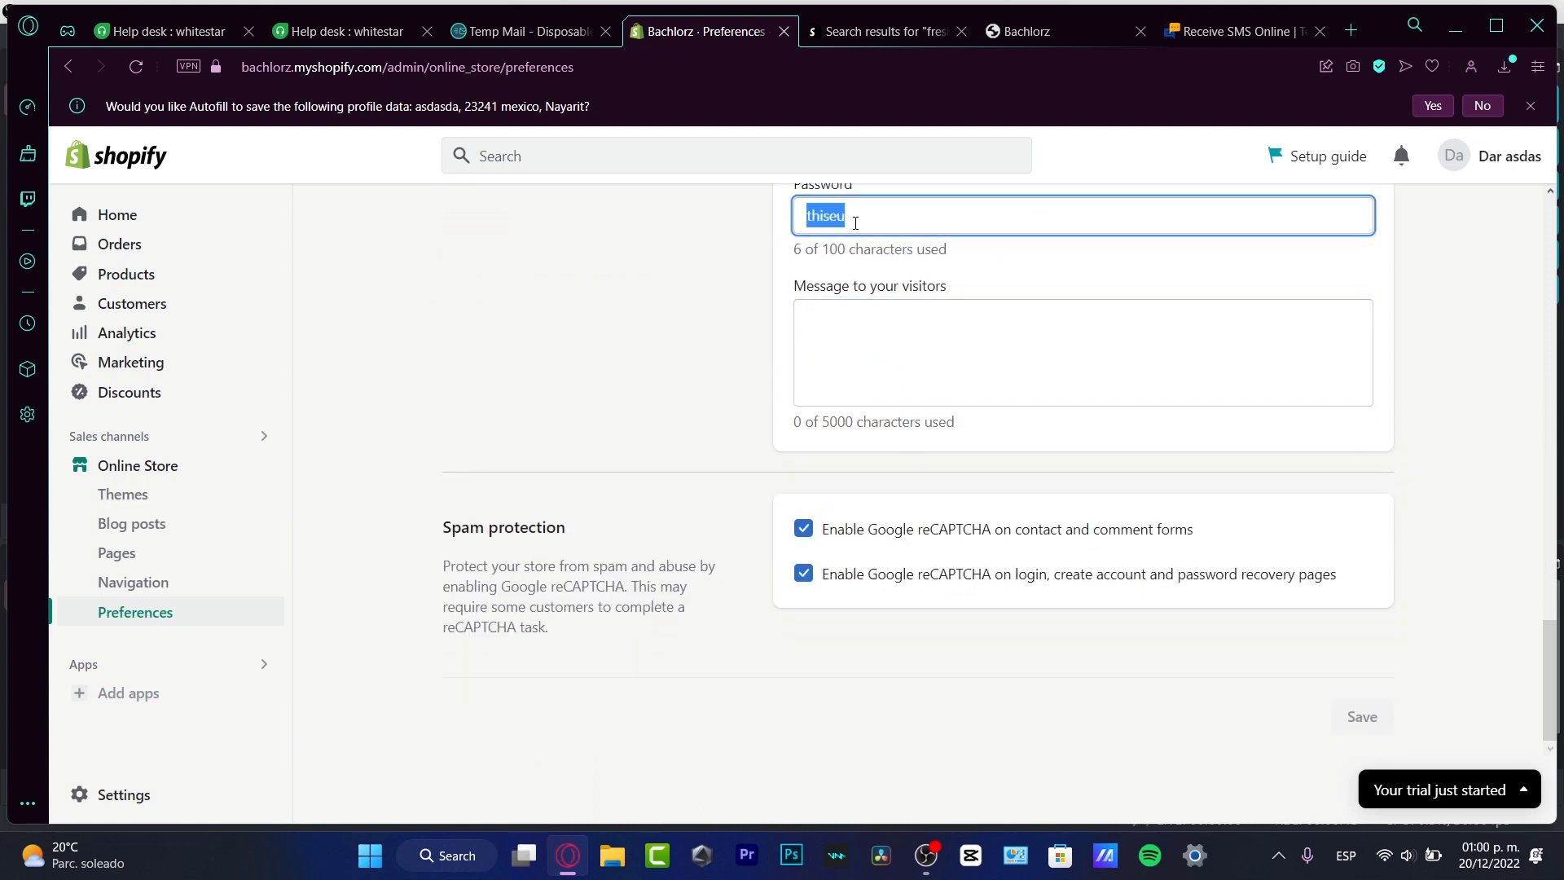
{"action": "left_click", "coordinate": [343, 31]}
{"action": "left_click", "coordinate": [320, 480]}
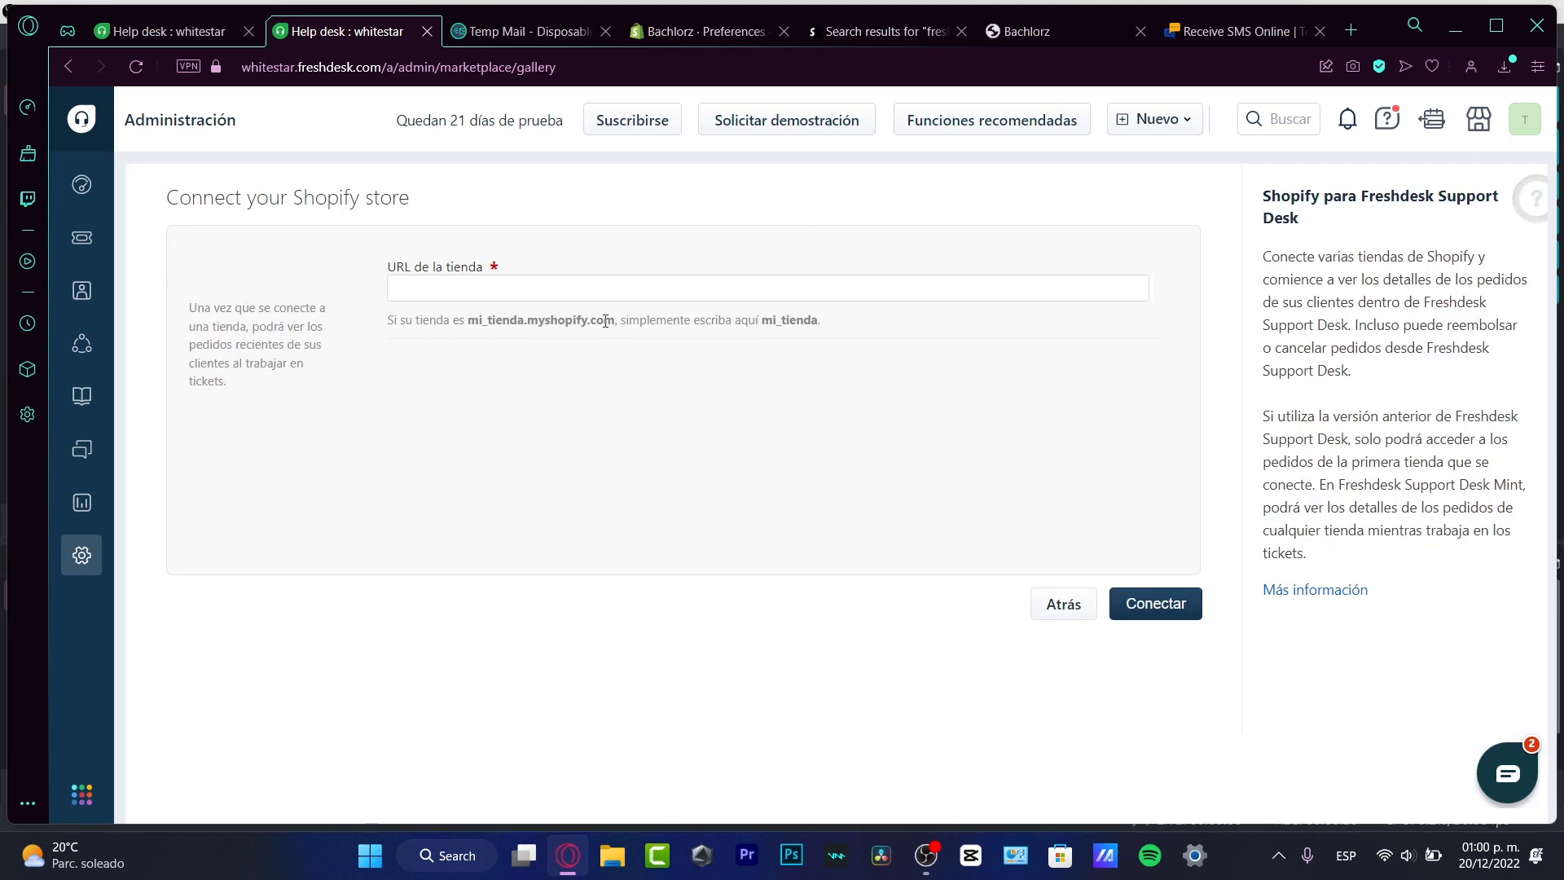
{"action": "left_click", "coordinate": [447, 289]}
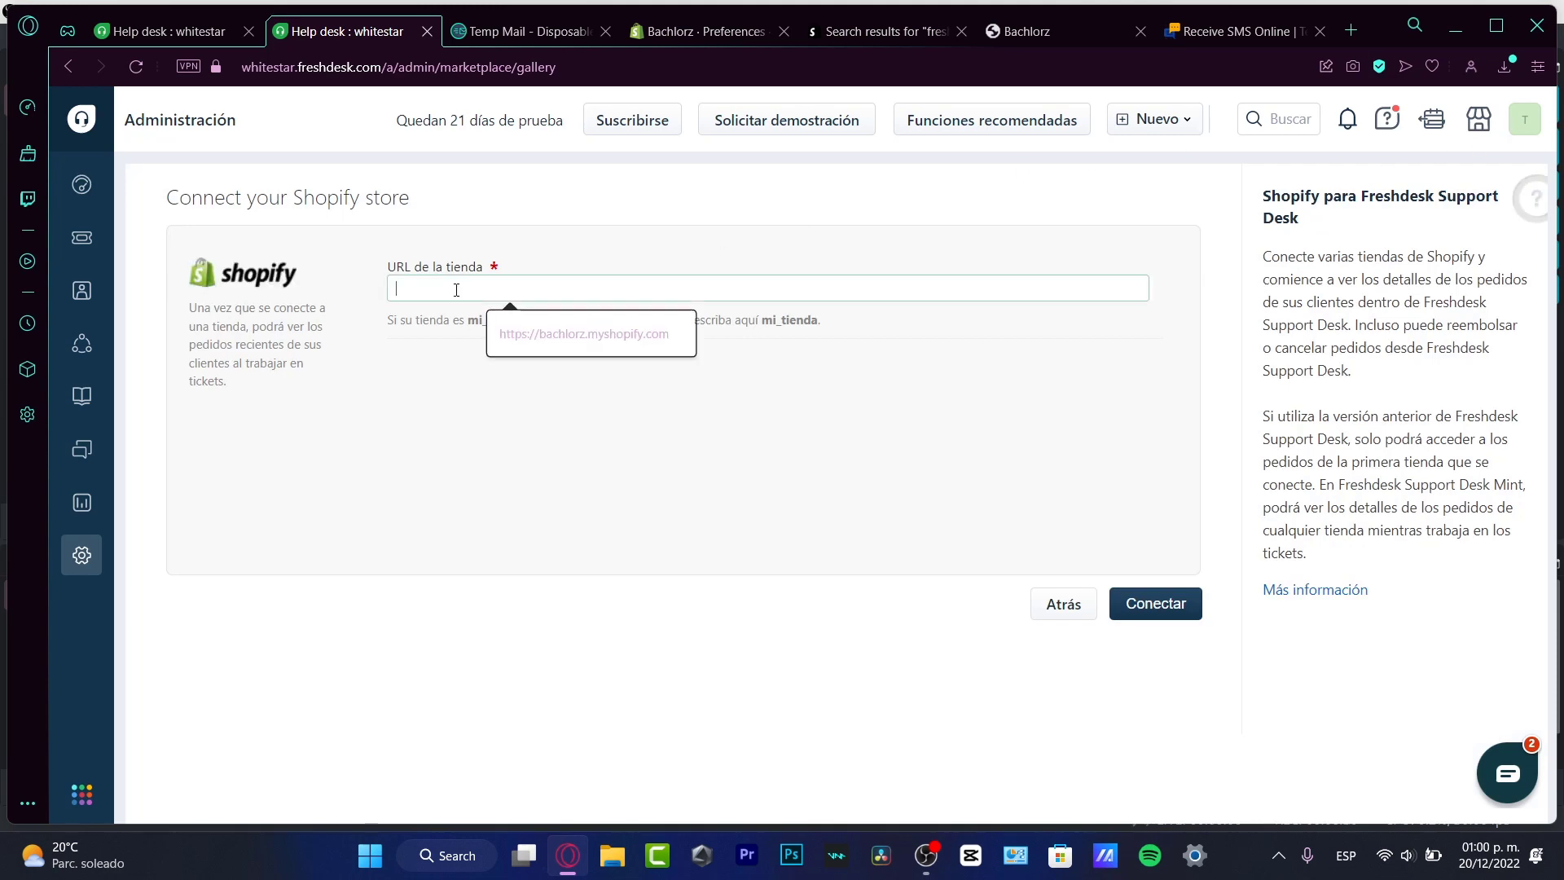
{"action": "left_click", "coordinate": [521, 324]}
{"action": "left_click", "coordinate": [1153, 603]}
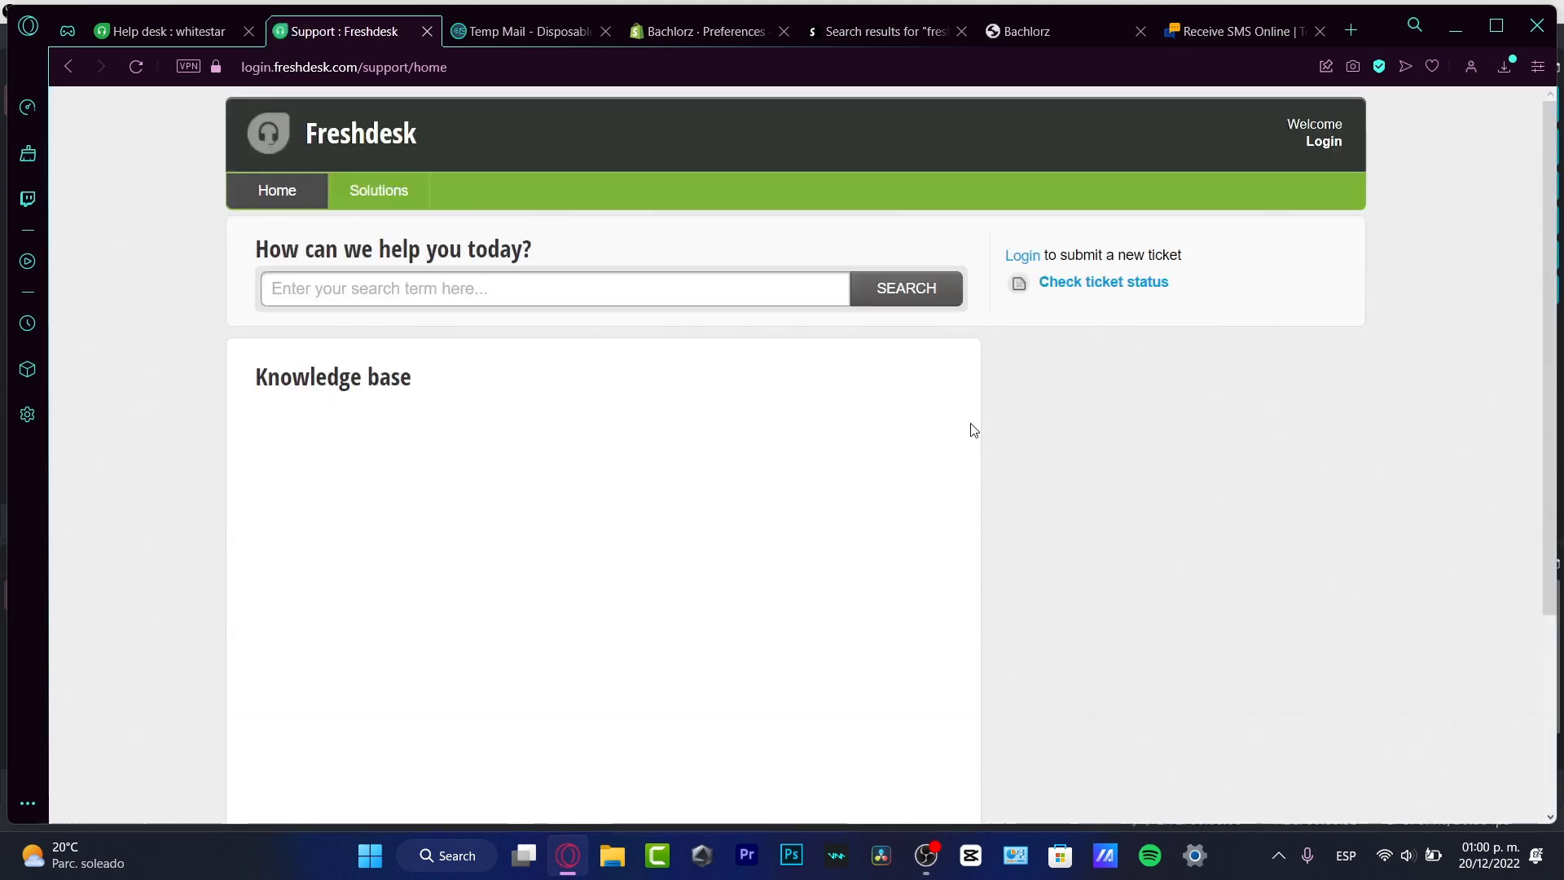
Switch to the other Freshdesk page, close the account switcher, and view the dashboard and the list of all tickets
{"action": "left_click", "coordinate": [242, 37]}
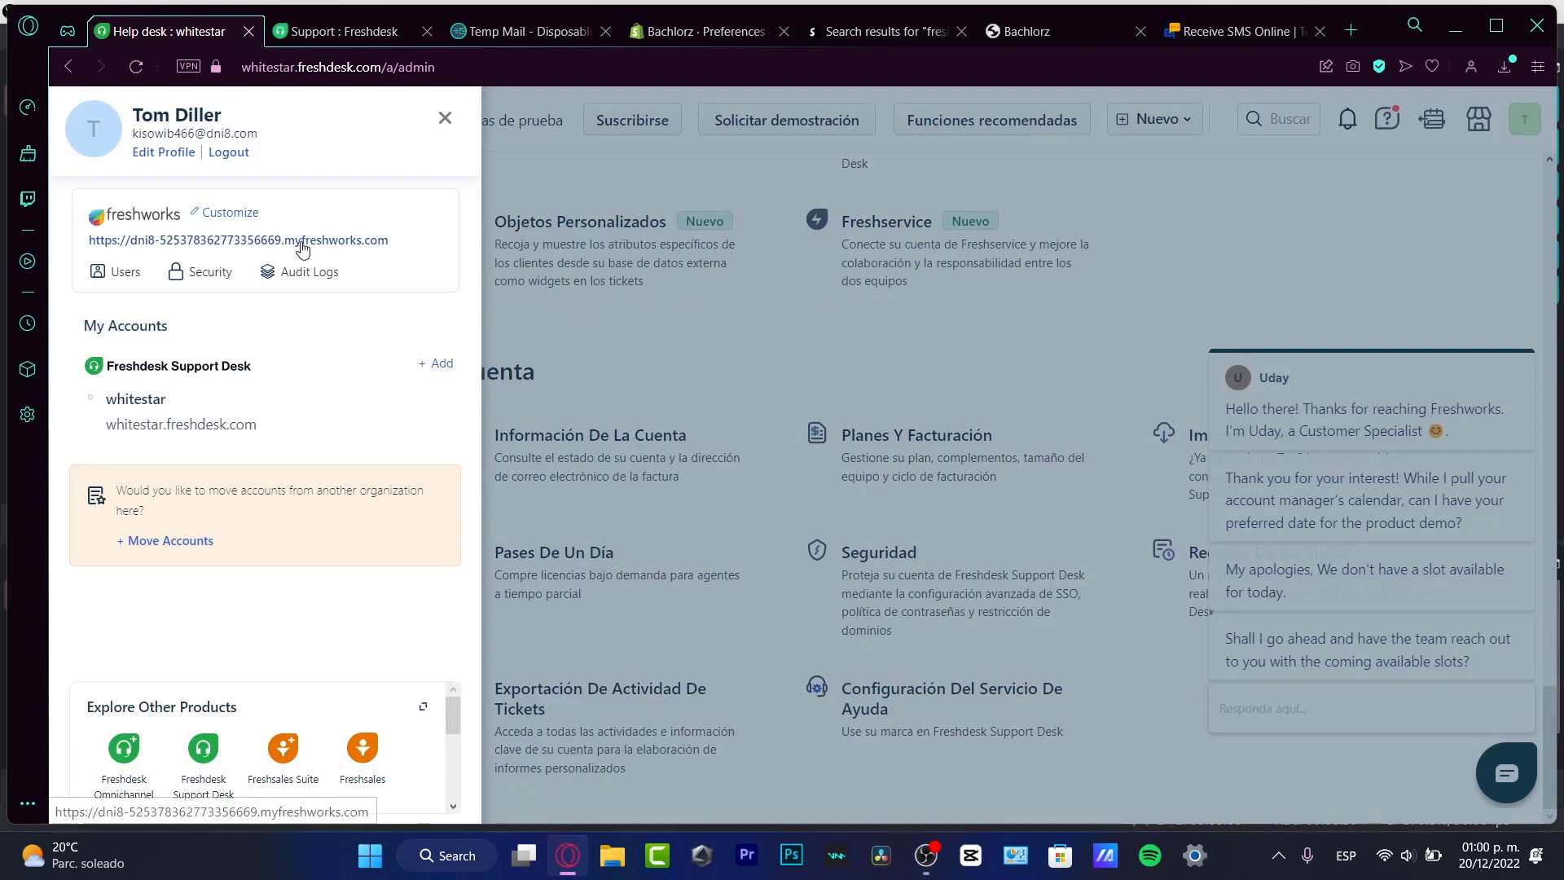
{"action": "left_click", "coordinate": [634, 337]}
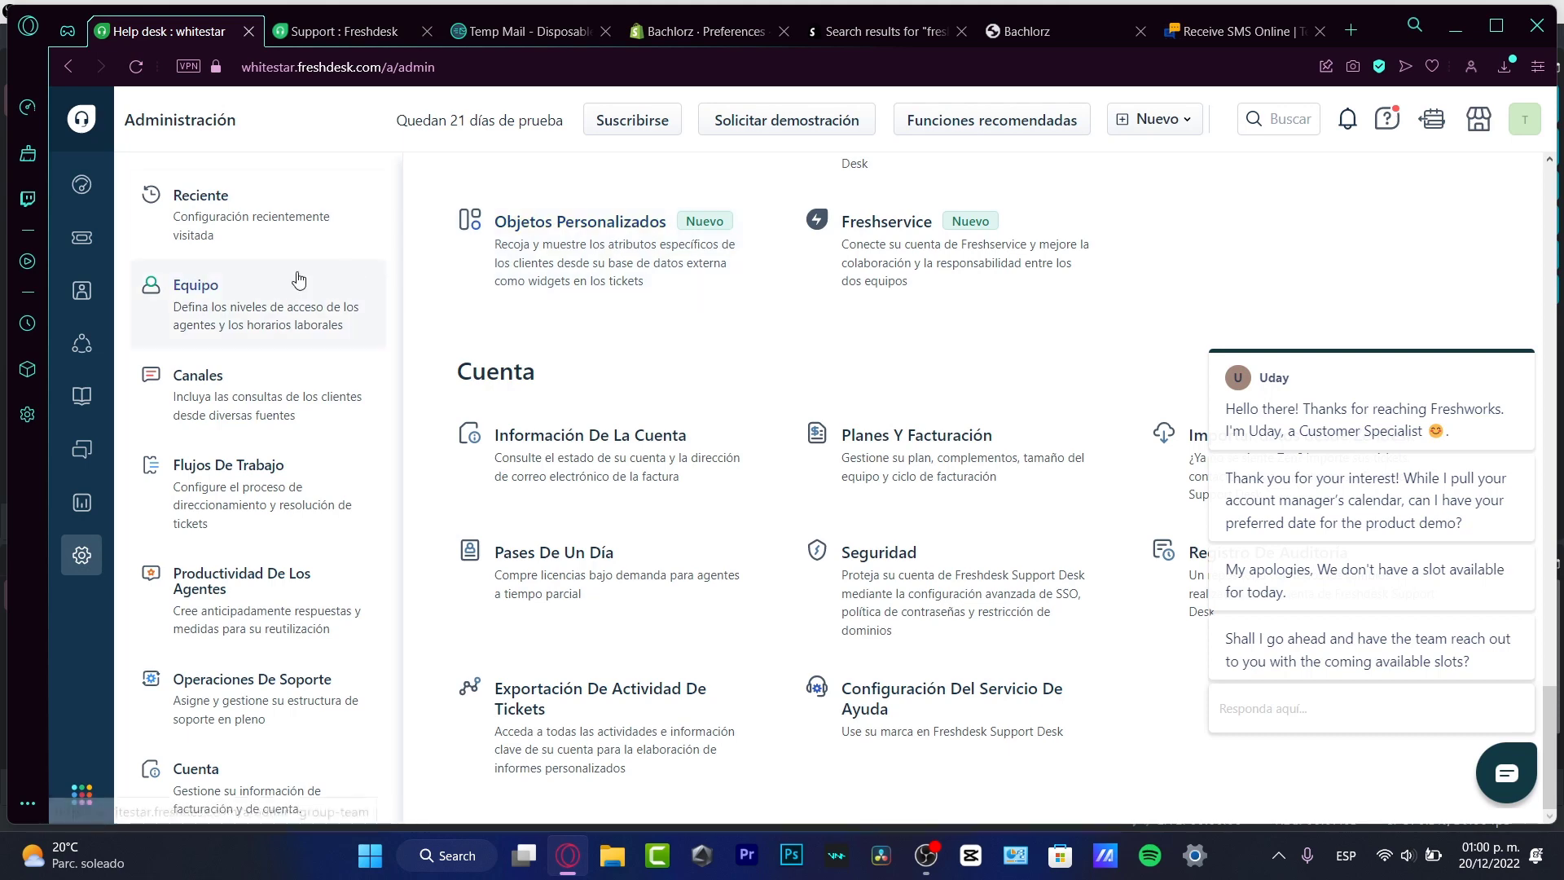
{"action": "left_click", "coordinate": [80, 185]}
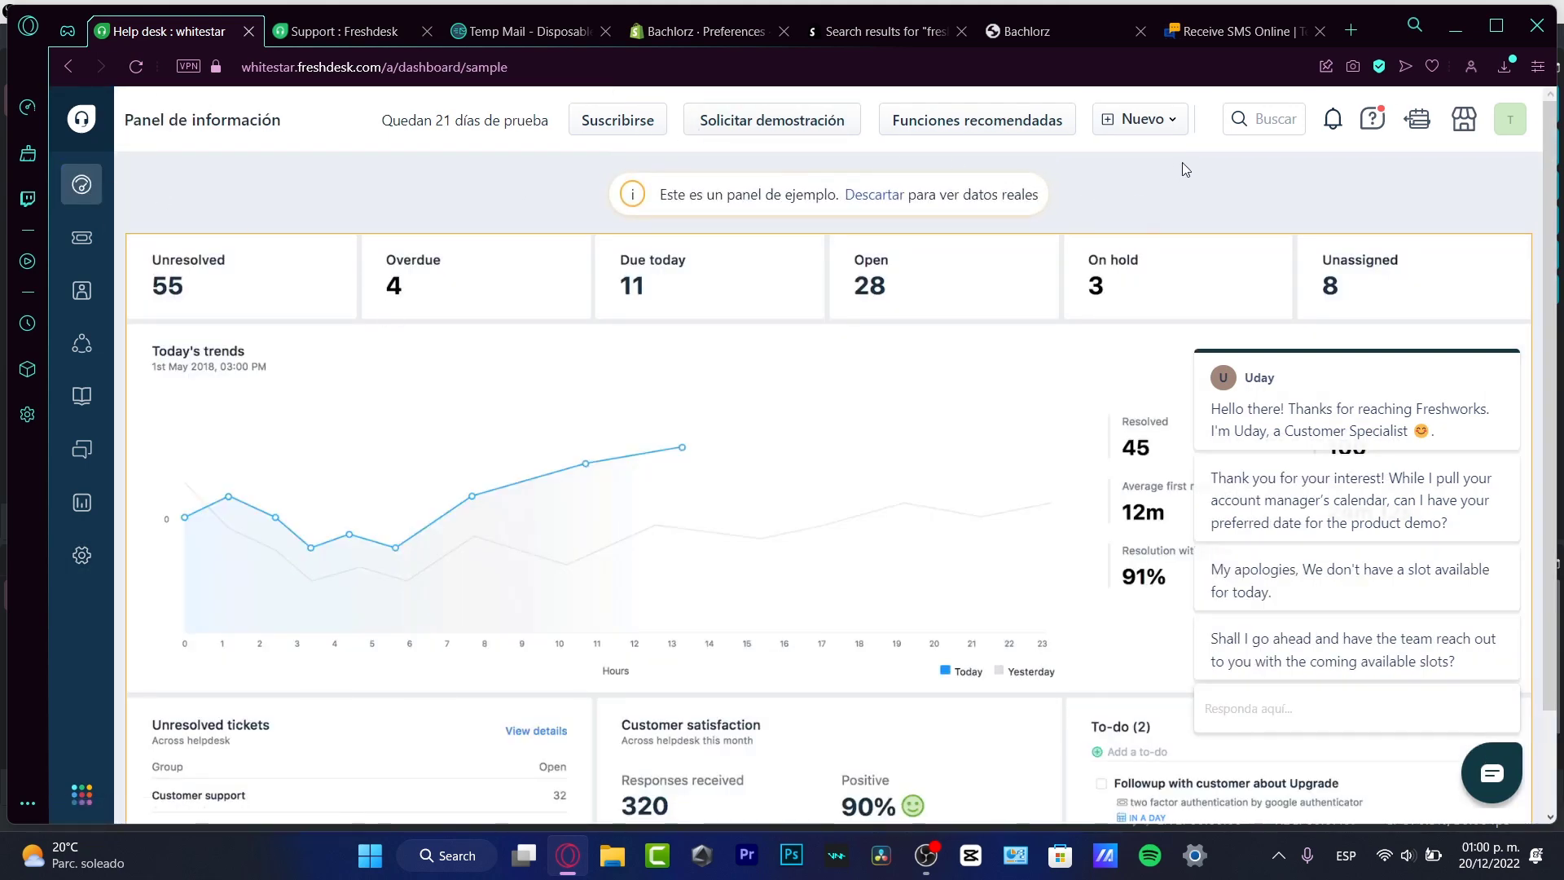
{"action": "left_click", "coordinate": [82, 237]}
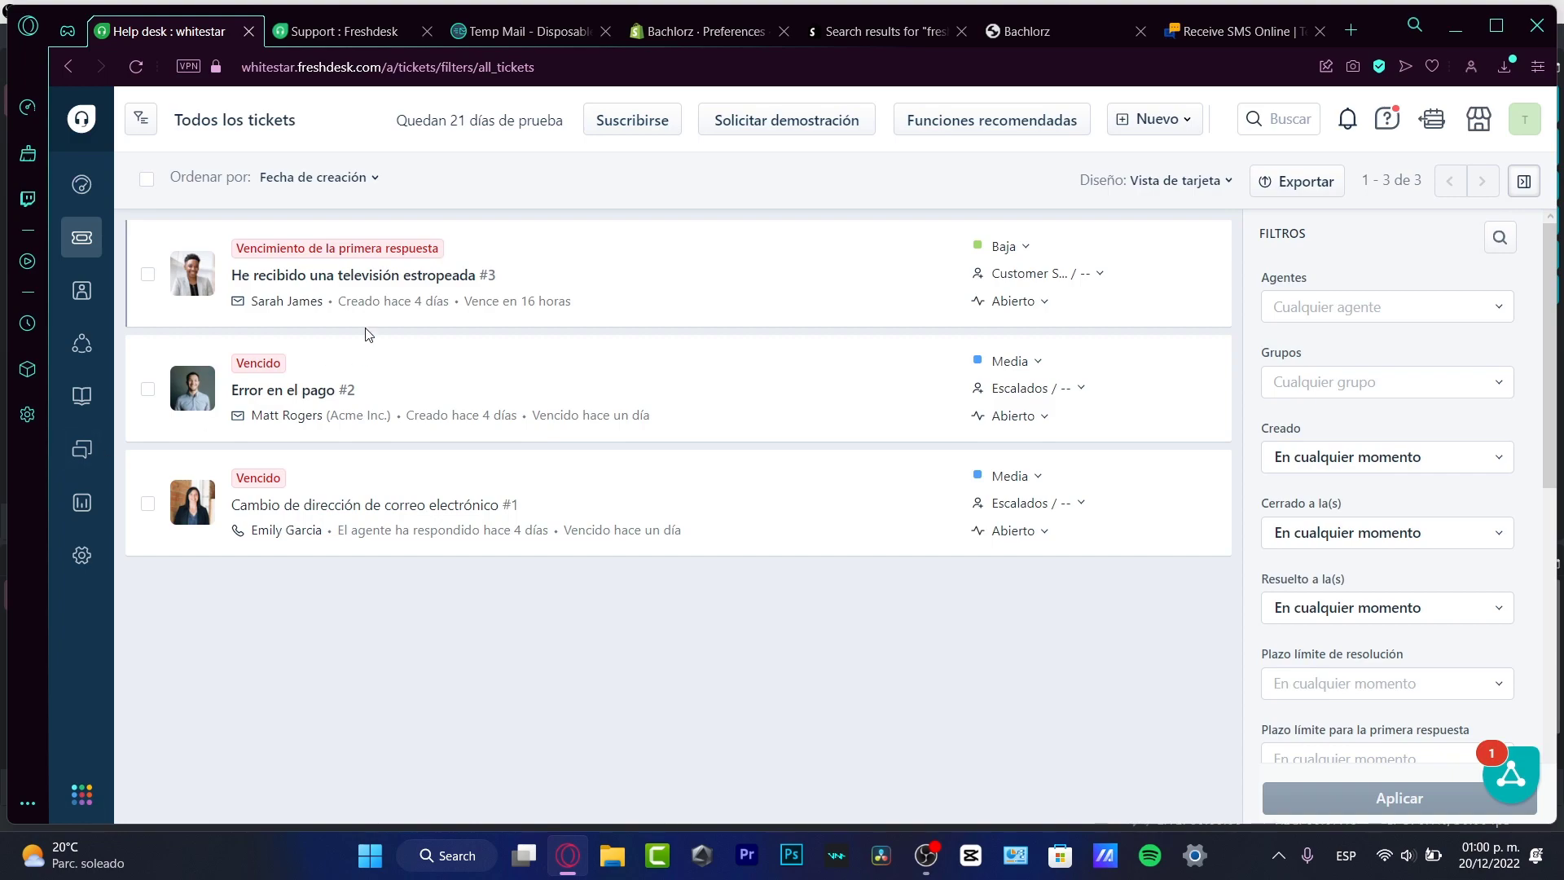
Return to the Shopify admin and view the store's Products and Orders pages
{"action": "left_click", "coordinate": [721, 34]}
{"action": "scroll", "coordinate": [619, 383], "scroll_direction": "up", "scroll_amount": 15}
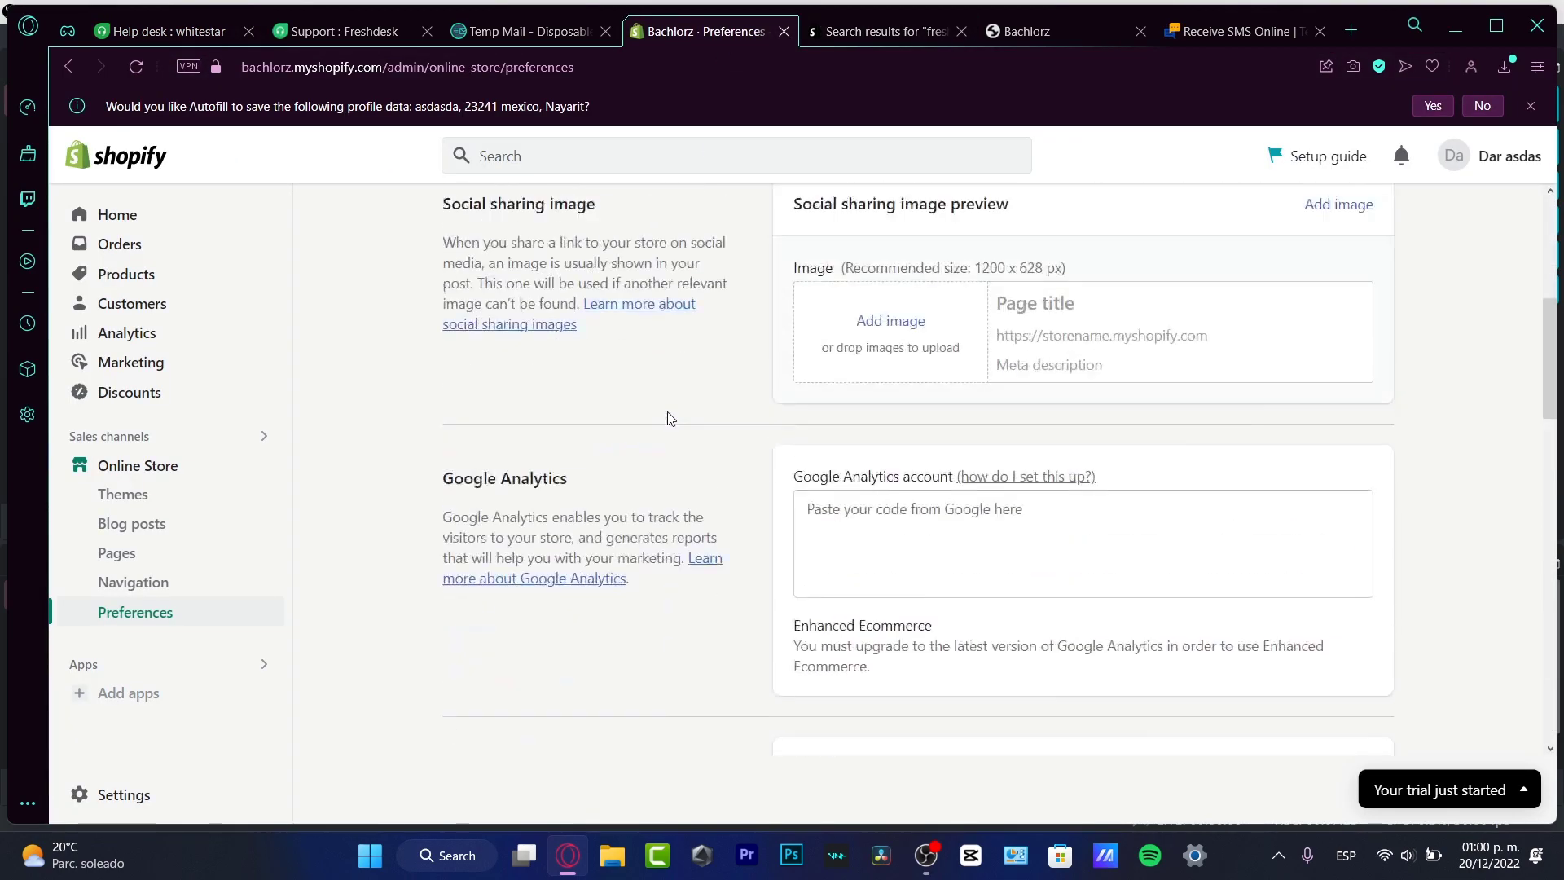
{"action": "left_click", "coordinate": [122, 277]}
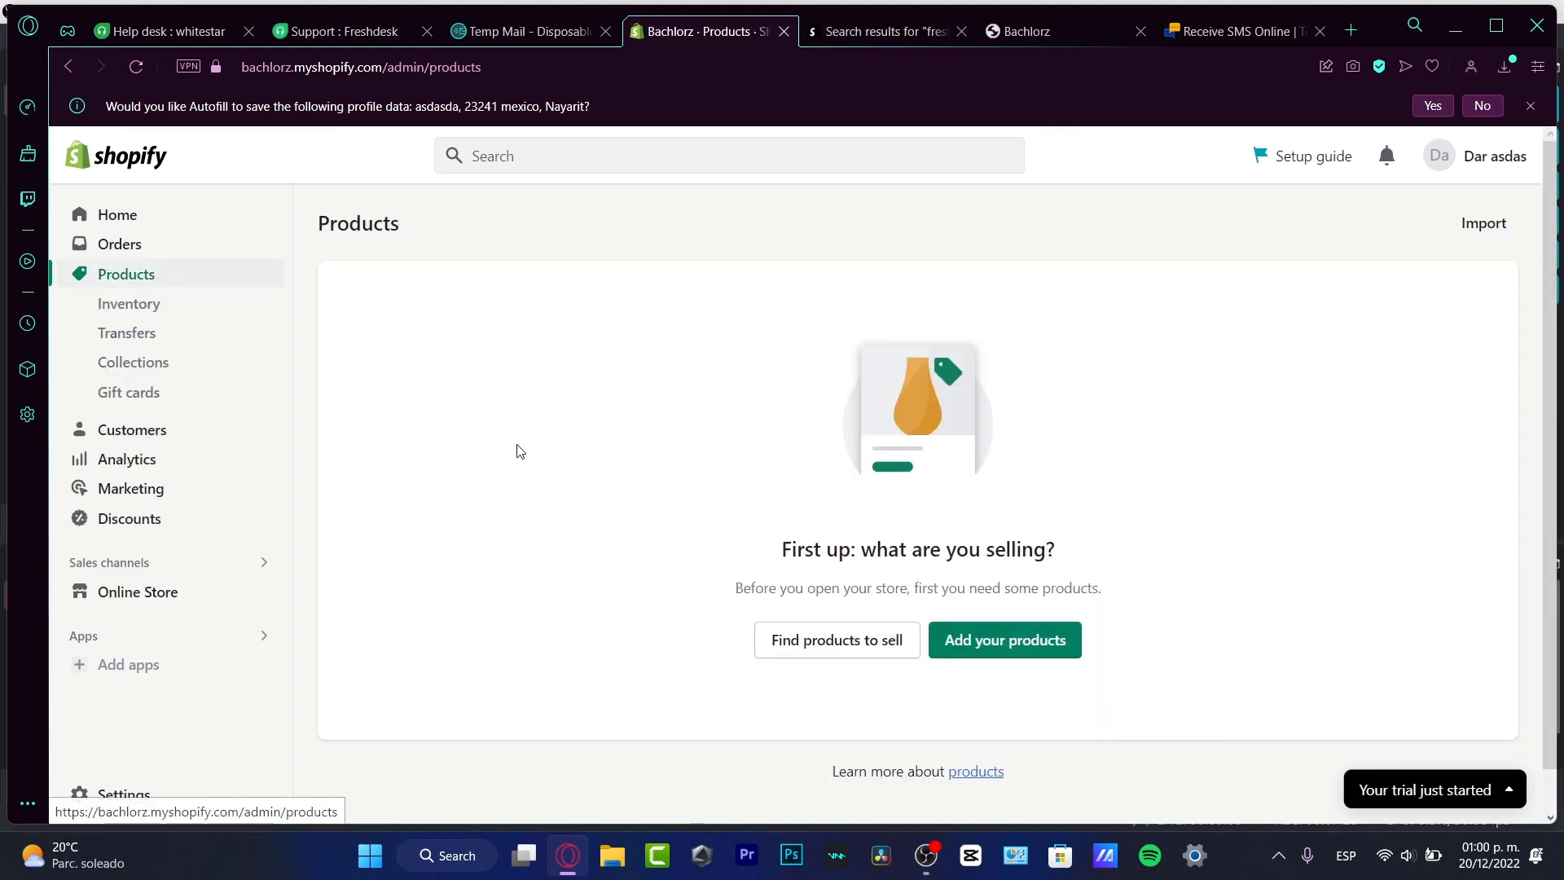
{"action": "left_click", "coordinate": [181, 251]}
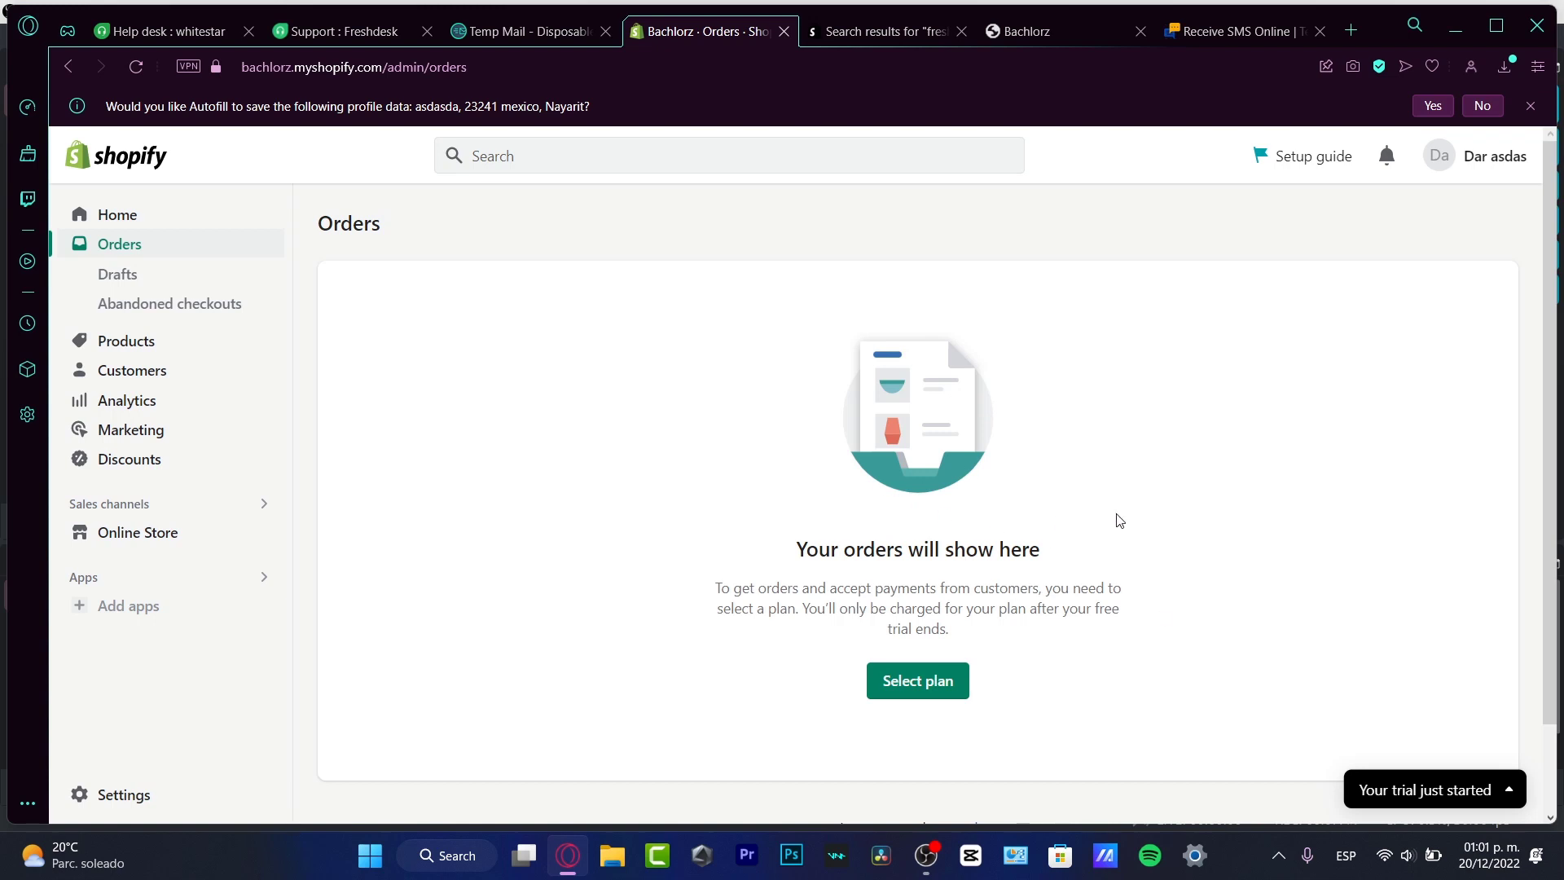
Back in Freshdesk's ticket list, preview the tickets, view the television ticket's priority options and open "He recibido una televisión estropeada"
{"action": "left_click", "coordinate": [179, 39]}
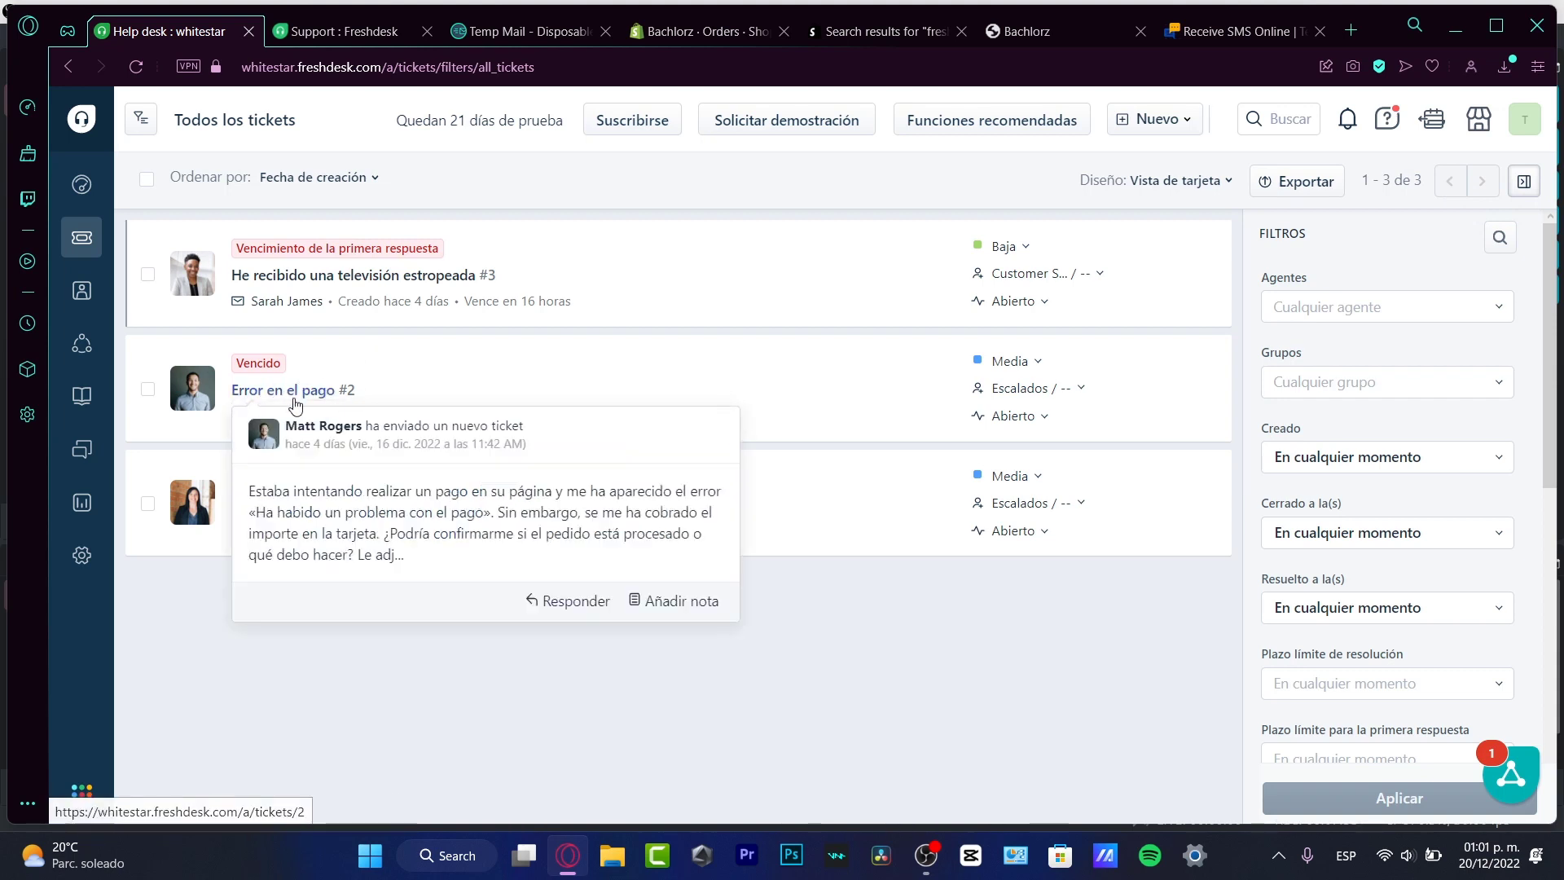
{"action": "mouse_move", "coordinate": [356, 282]}
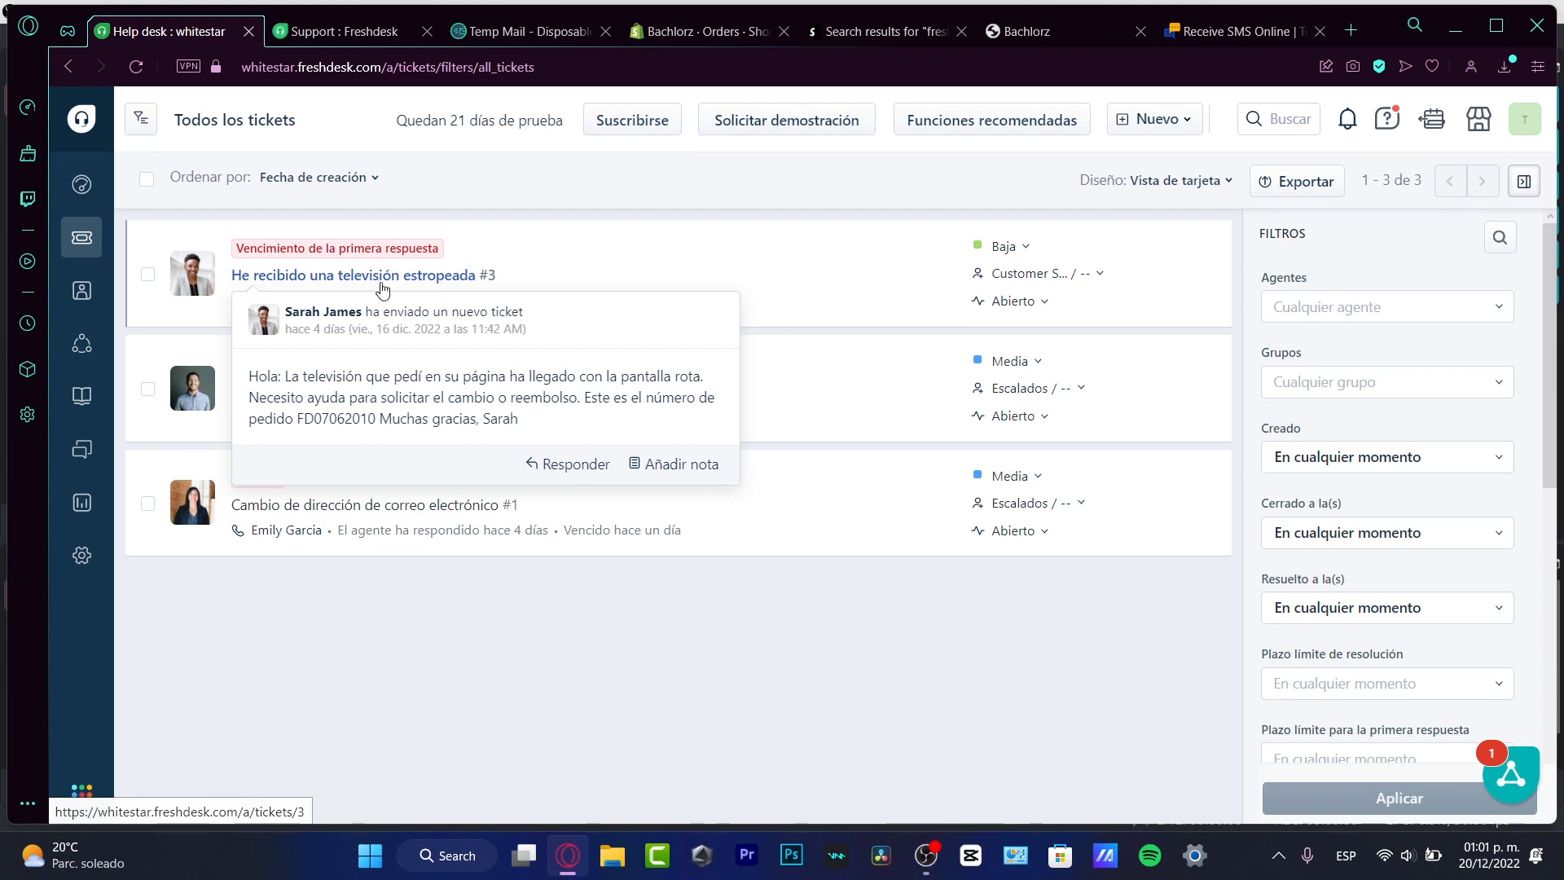
{"action": "left_click", "coordinate": [1026, 246]}
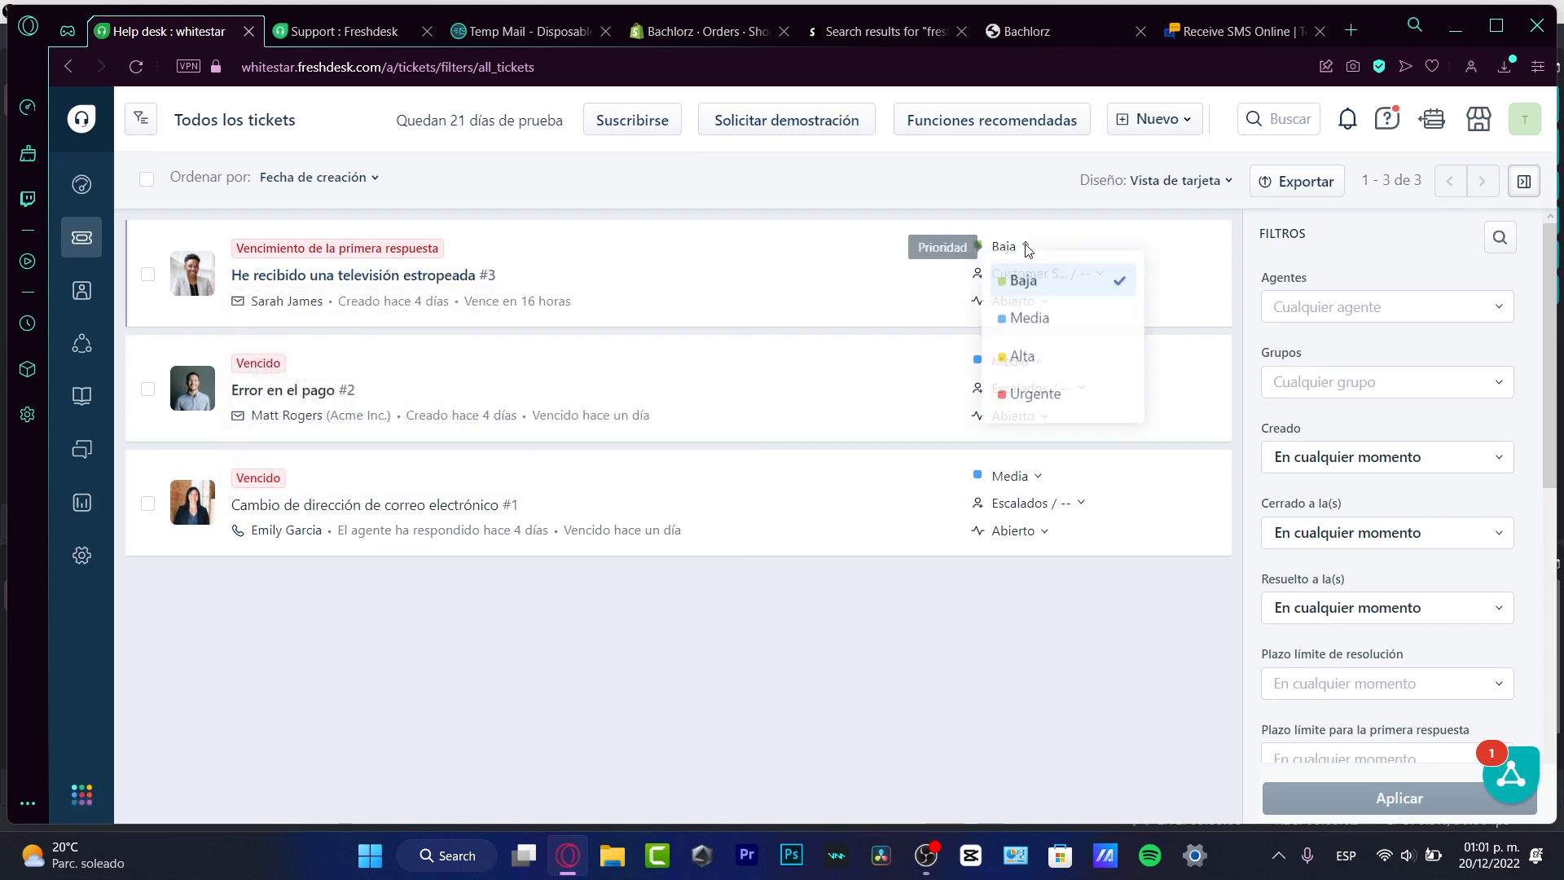
{"action": "left_click", "coordinate": [428, 277]}
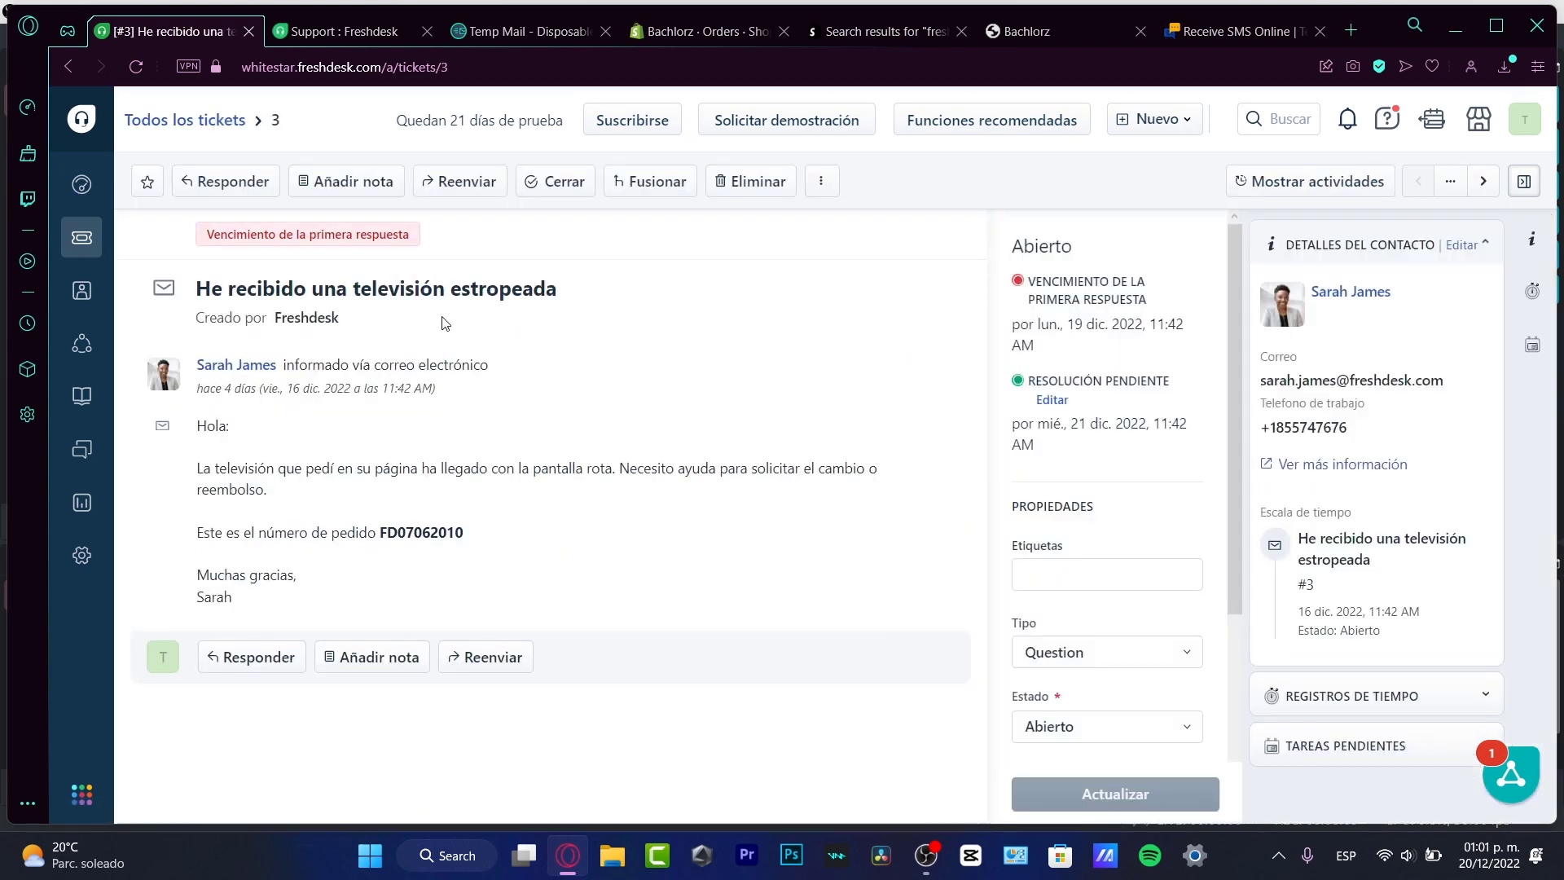
Review the television ticket's sender, complaint text and order number in the customer's message
{"action": "left_click_drag", "start_coordinate": [196, 364], "coordinate": [280, 364]}
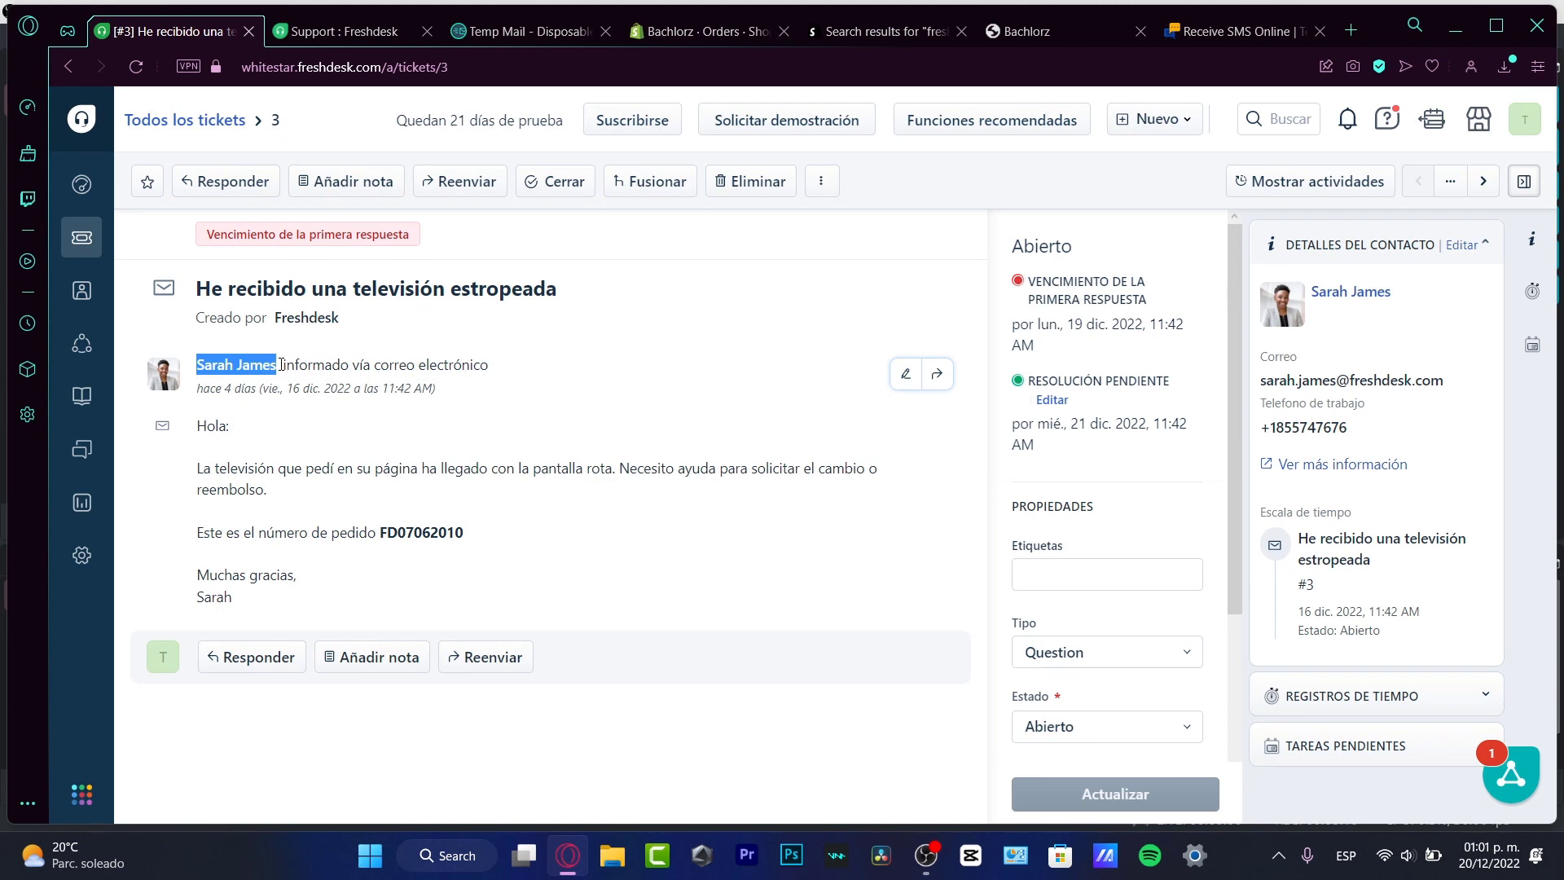
{"action": "left_click", "coordinate": [421, 364]}
{"action": "left_click_drag", "start_coordinate": [241, 413], "coordinate": [261, 433]}
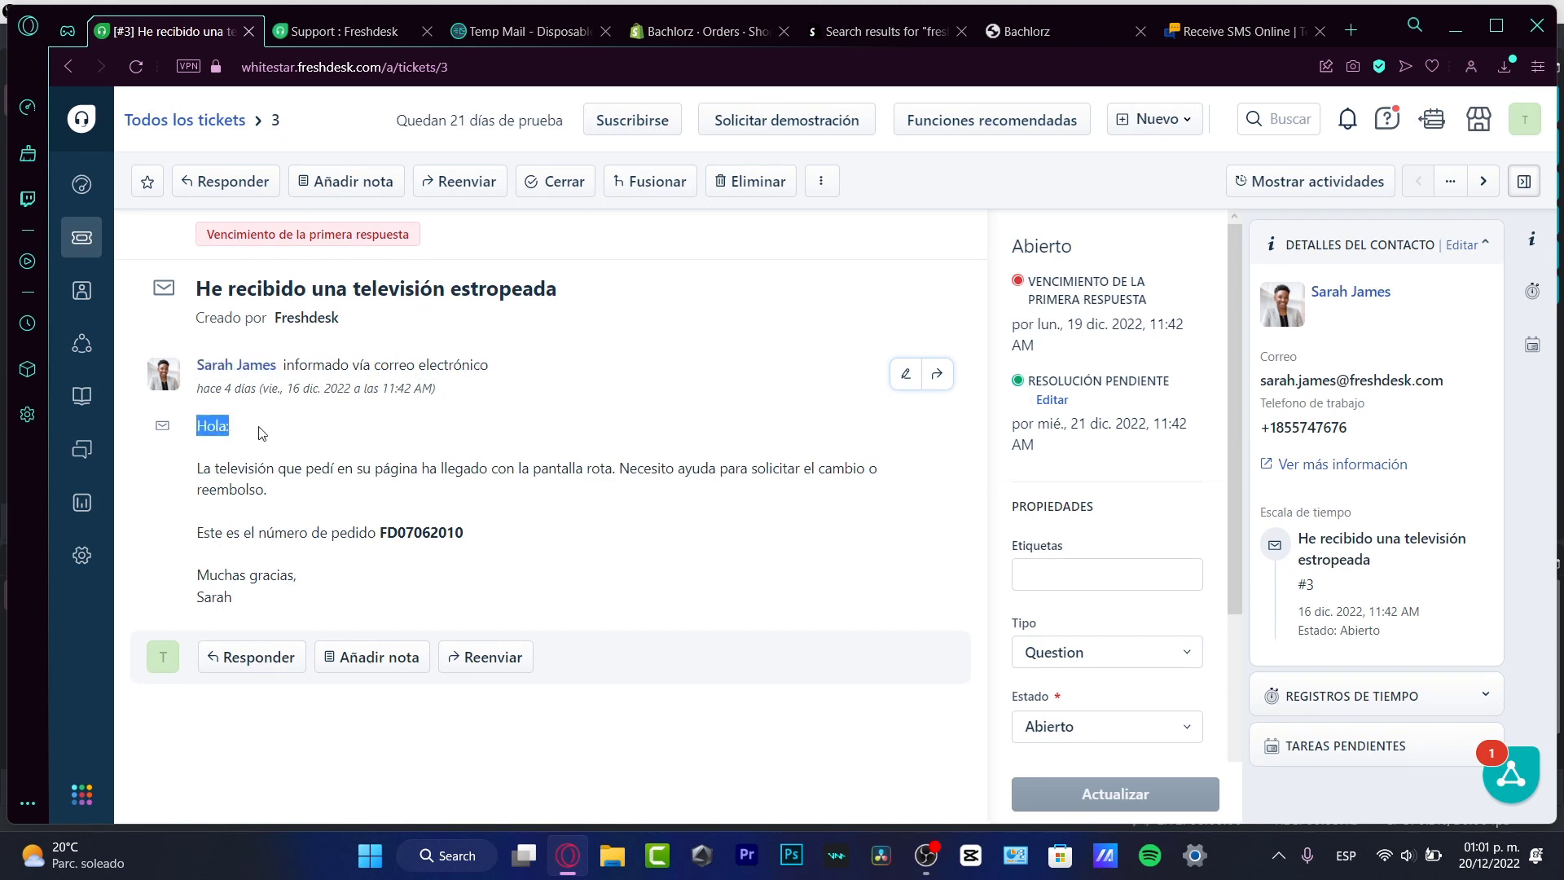
{"action": "left_click", "coordinate": [332, 468]}
{"action": "left_click_drag", "start_coordinate": [217, 469], "coordinate": [581, 498]}
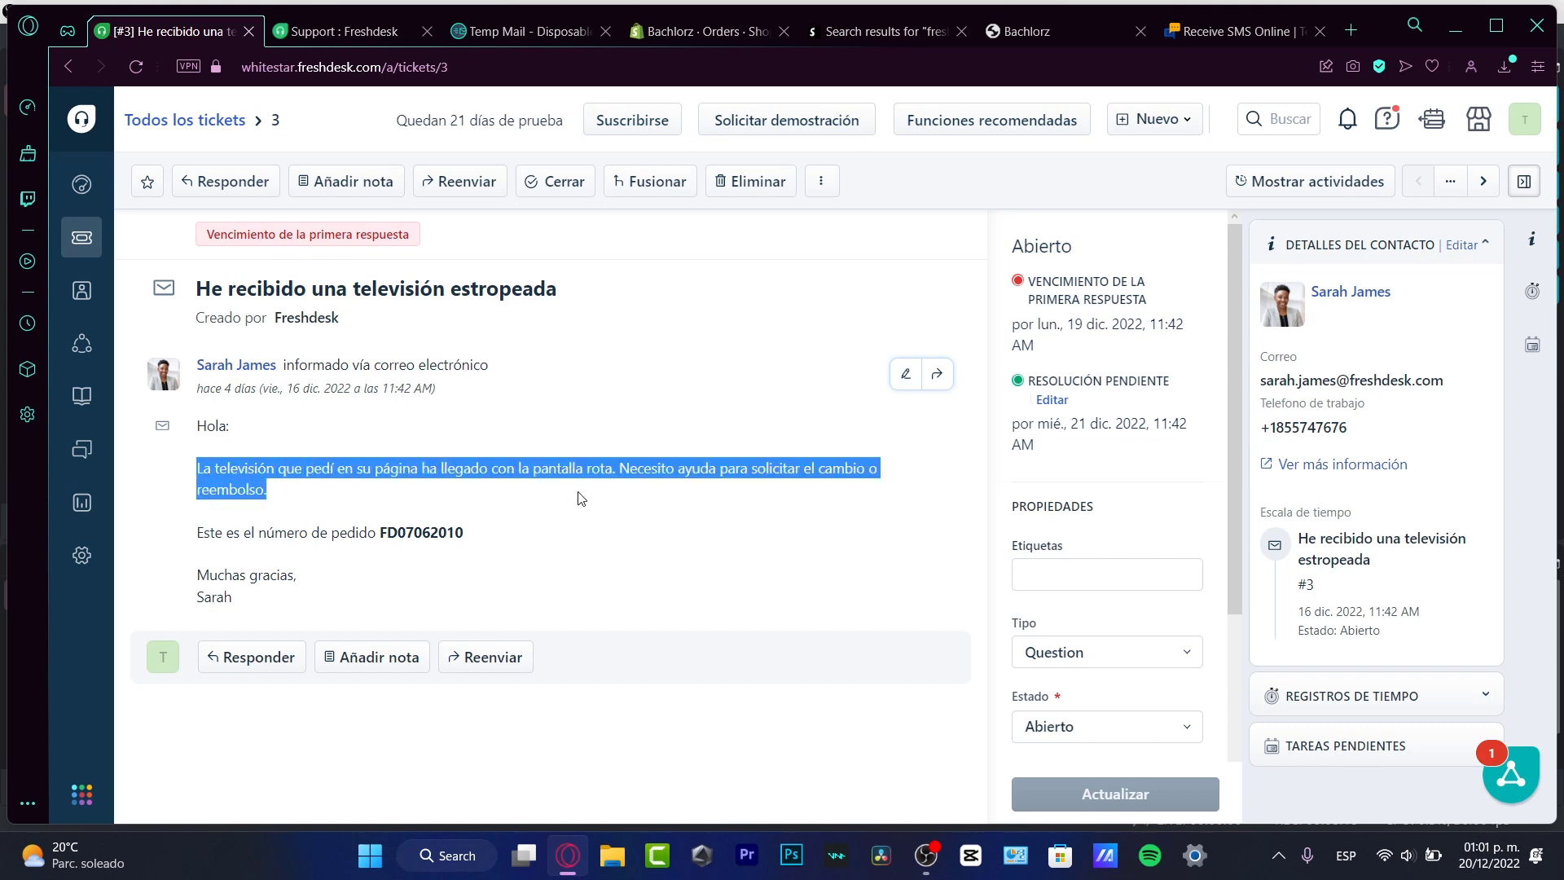
{"action": "right_click", "coordinate": [511, 470]}
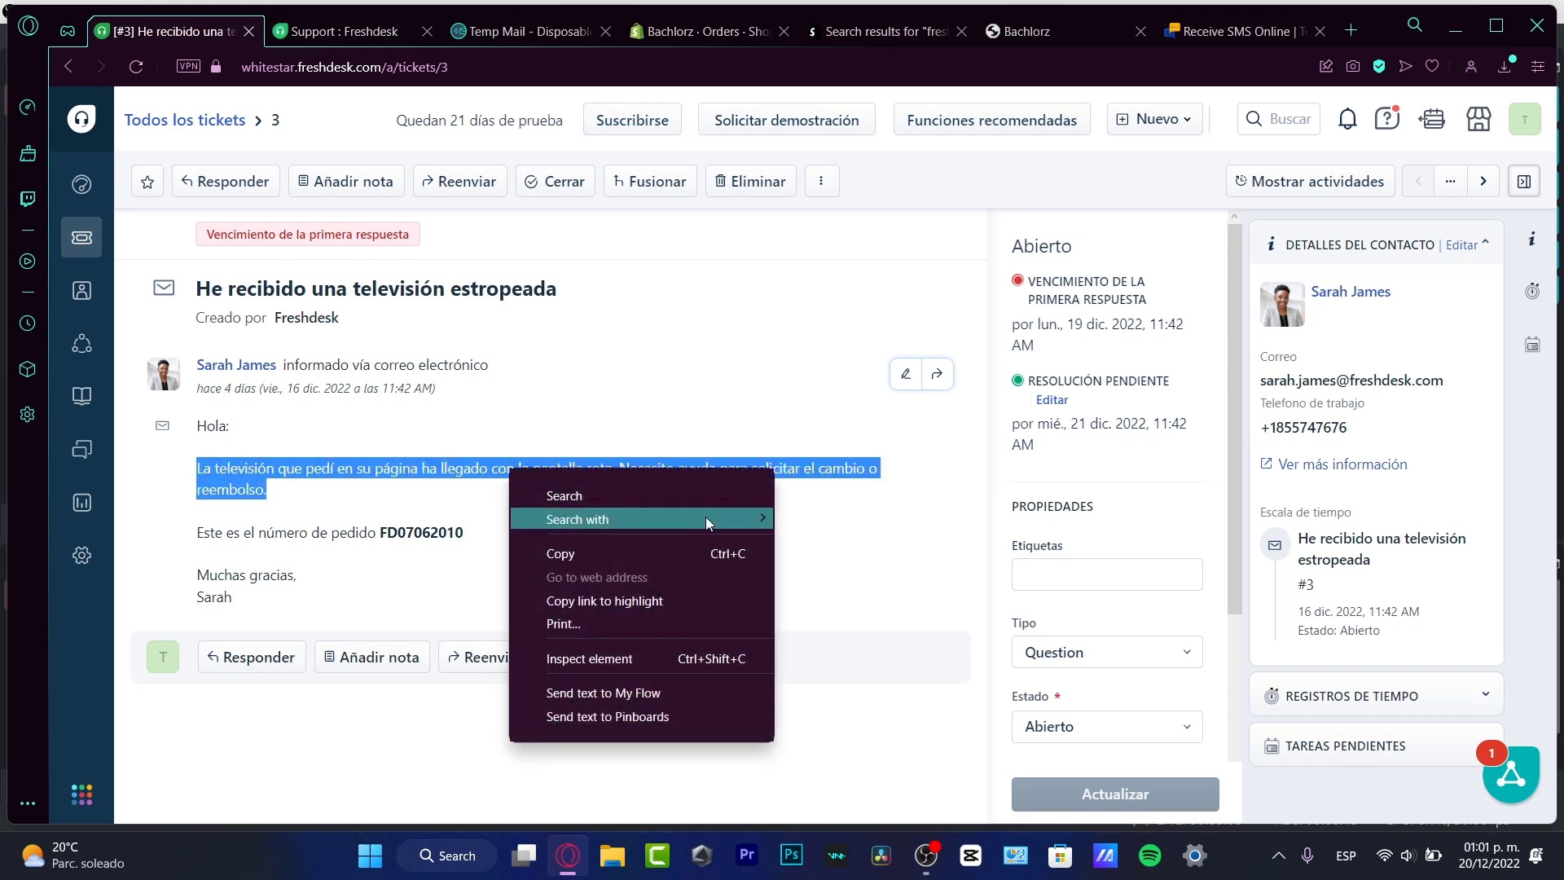
{"action": "left_click", "coordinate": [1048, 419]}
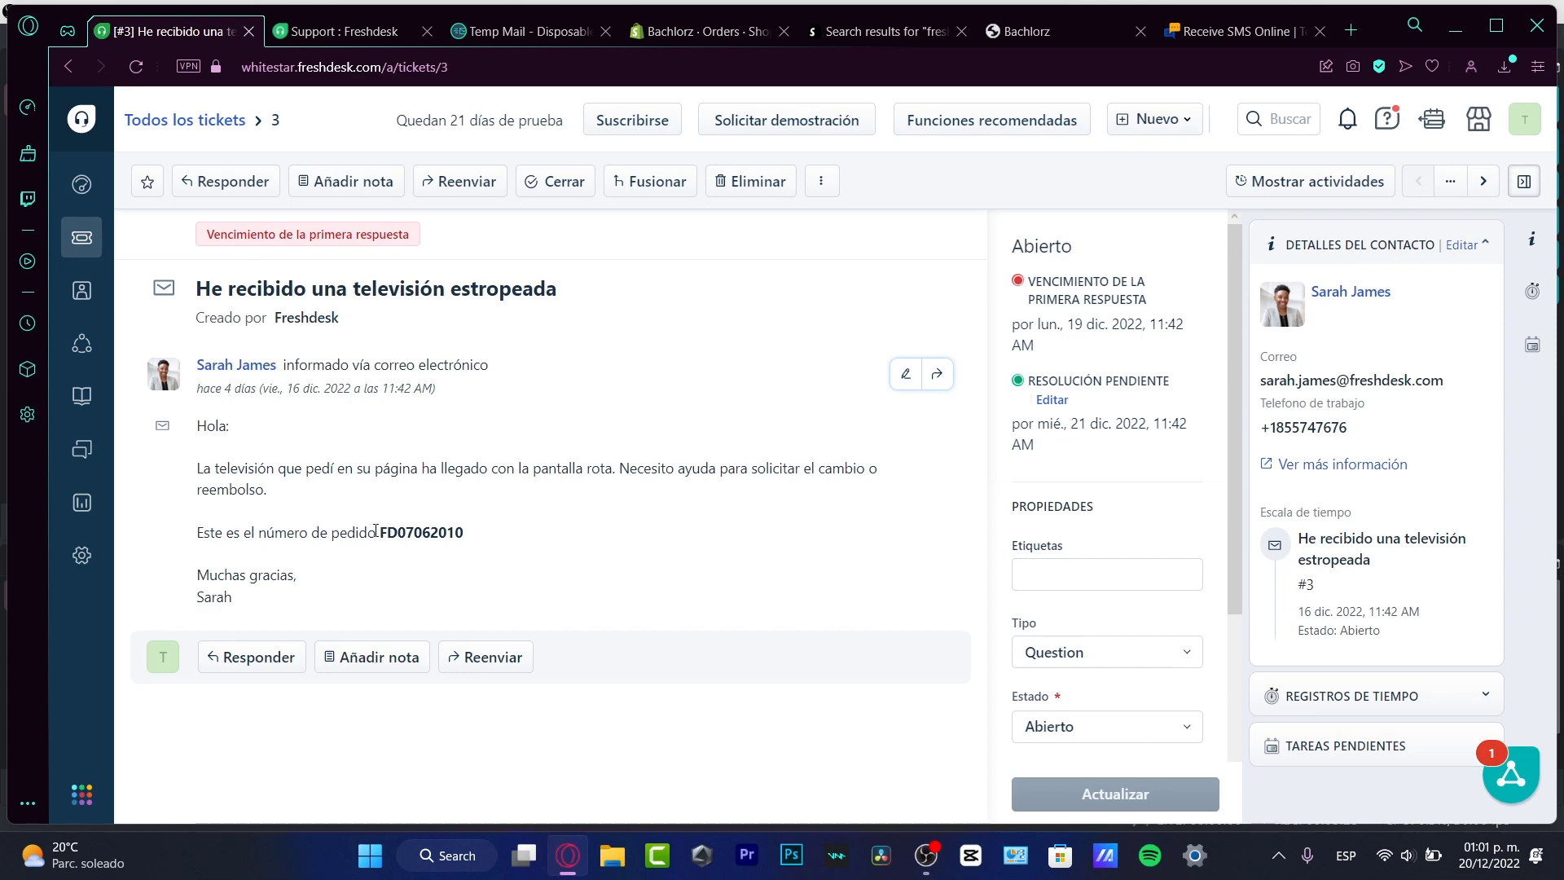
{"action": "left_click_drag", "start_coordinate": [376, 532], "coordinate": [470, 541]}
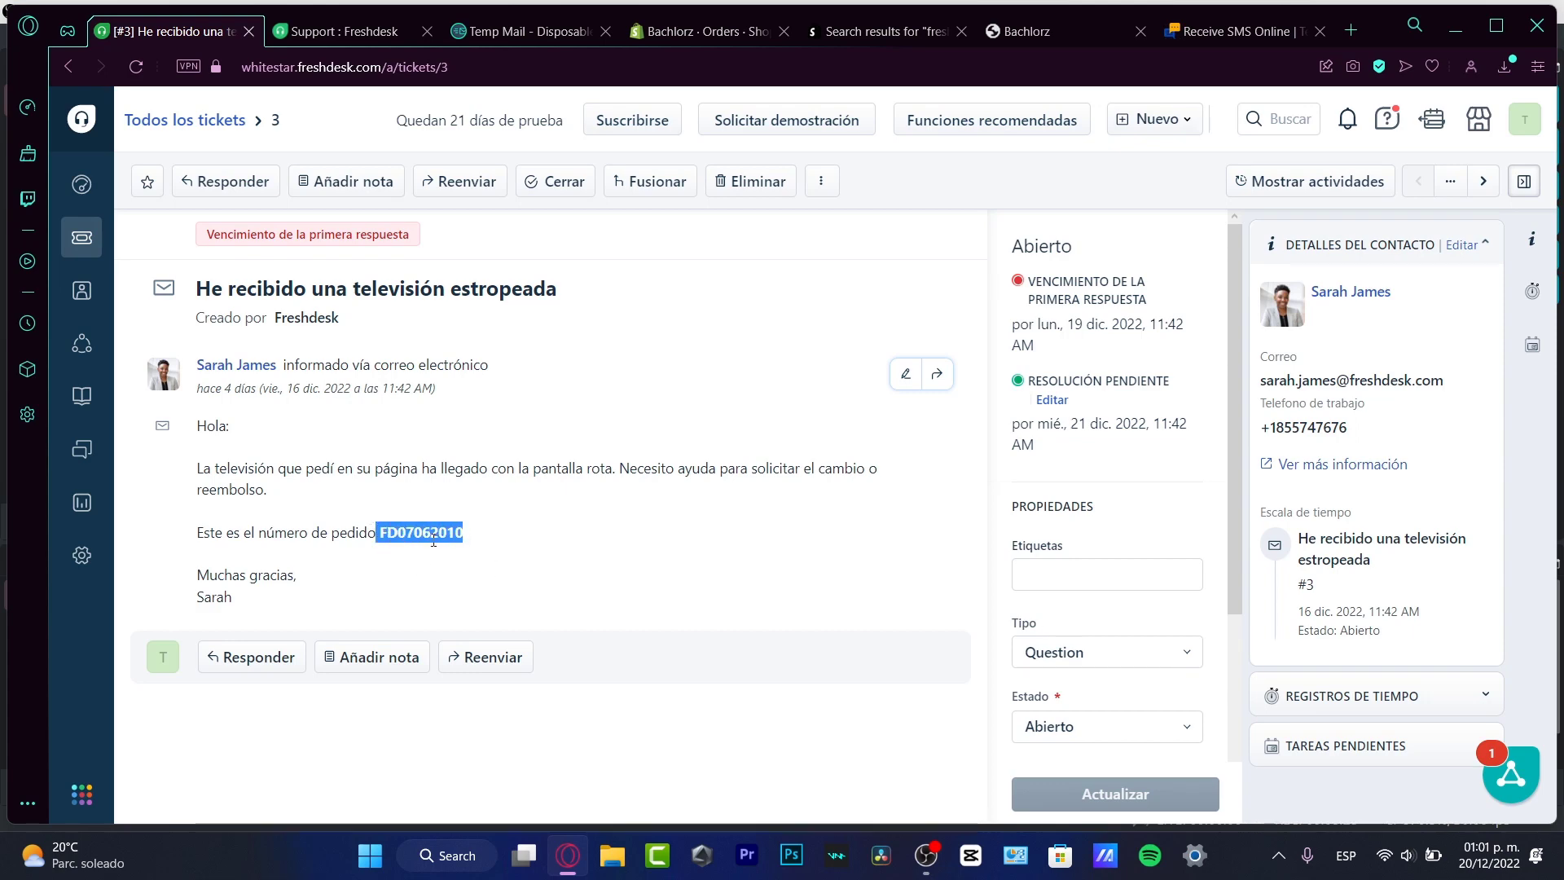
Check the Orders page in the Shopify admin and return to the television ticket in Freshdesk
{"action": "left_click", "coordinate": [707, 31]}
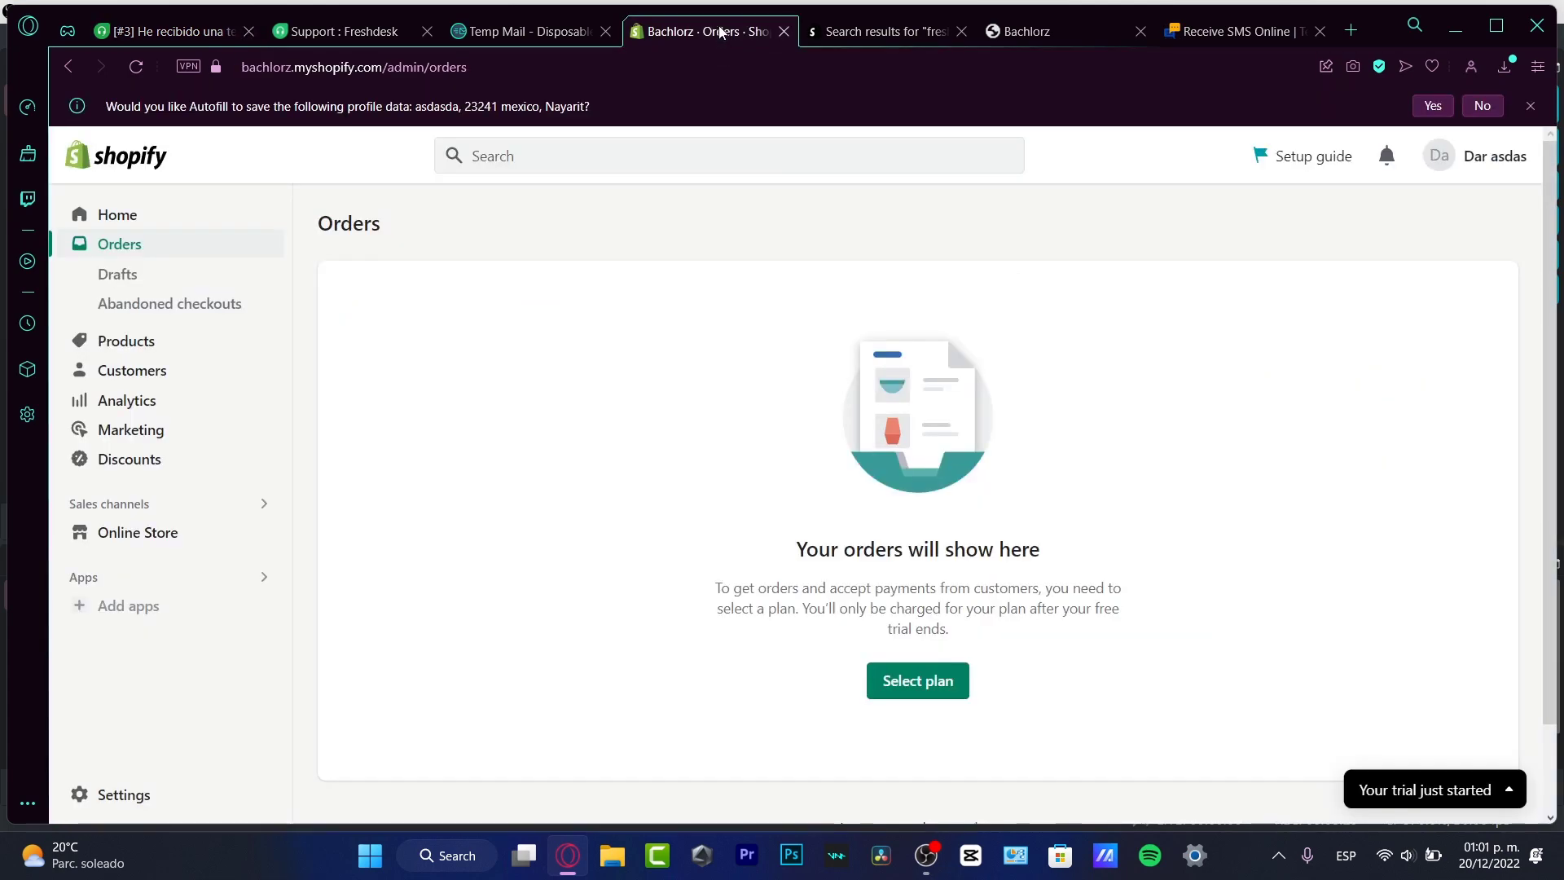
{"action": "left_click", "coordinate": [185, 11]}
{"action": "left_click", "coordinate": [629, 531]}
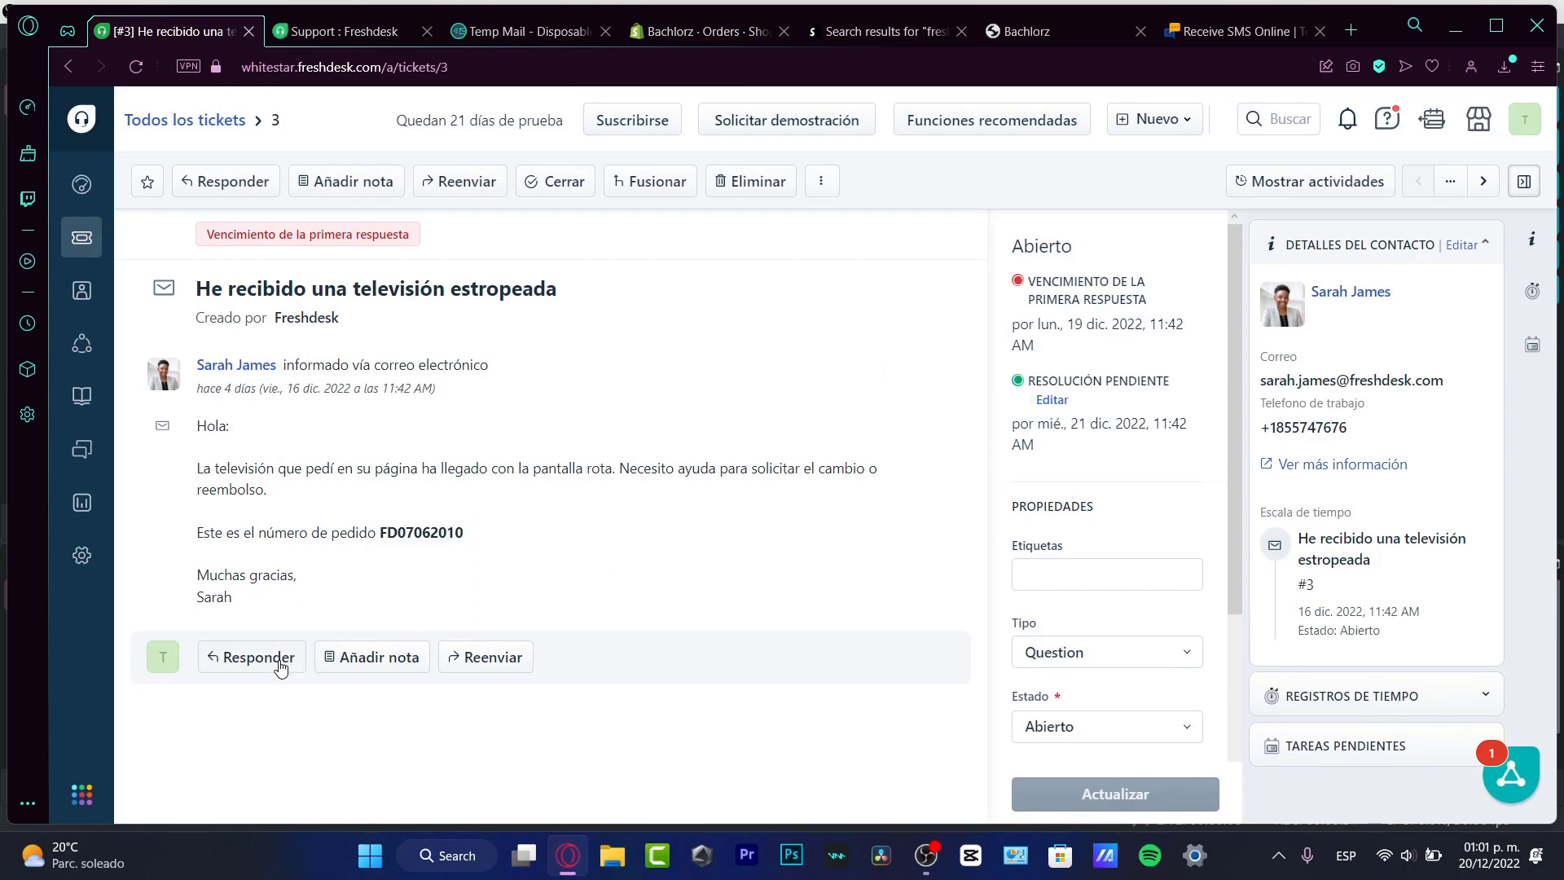
Reply to the television ticket with "I have just sent a replacement for your broken TV." and send it
{"action": "left_click", "coordinate": [245, 657]}
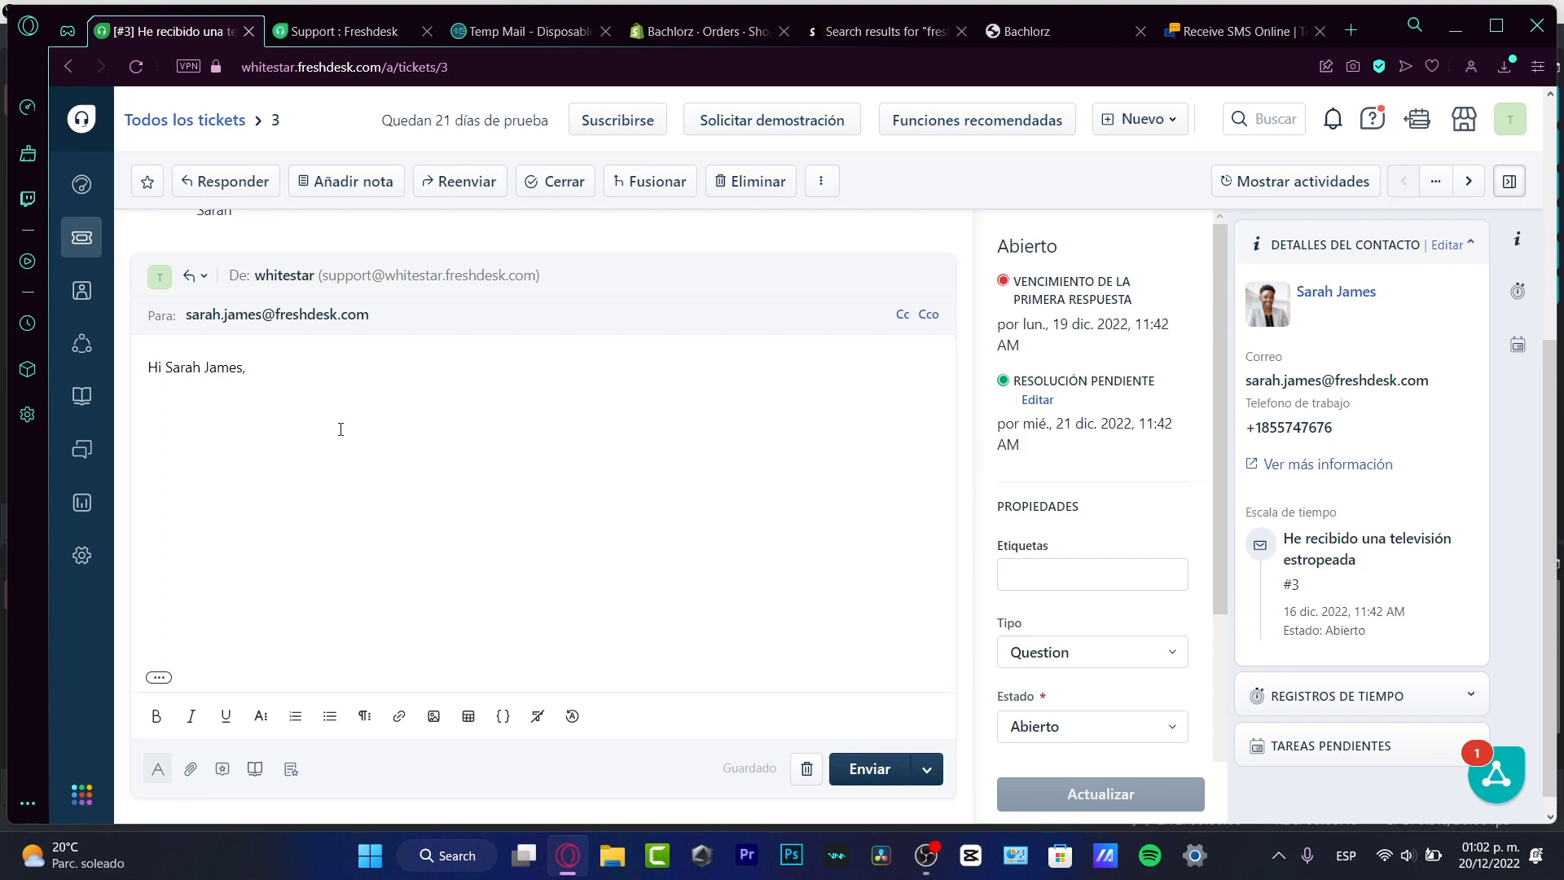
{"action": "type", "text": "I have just sent a replacem"}
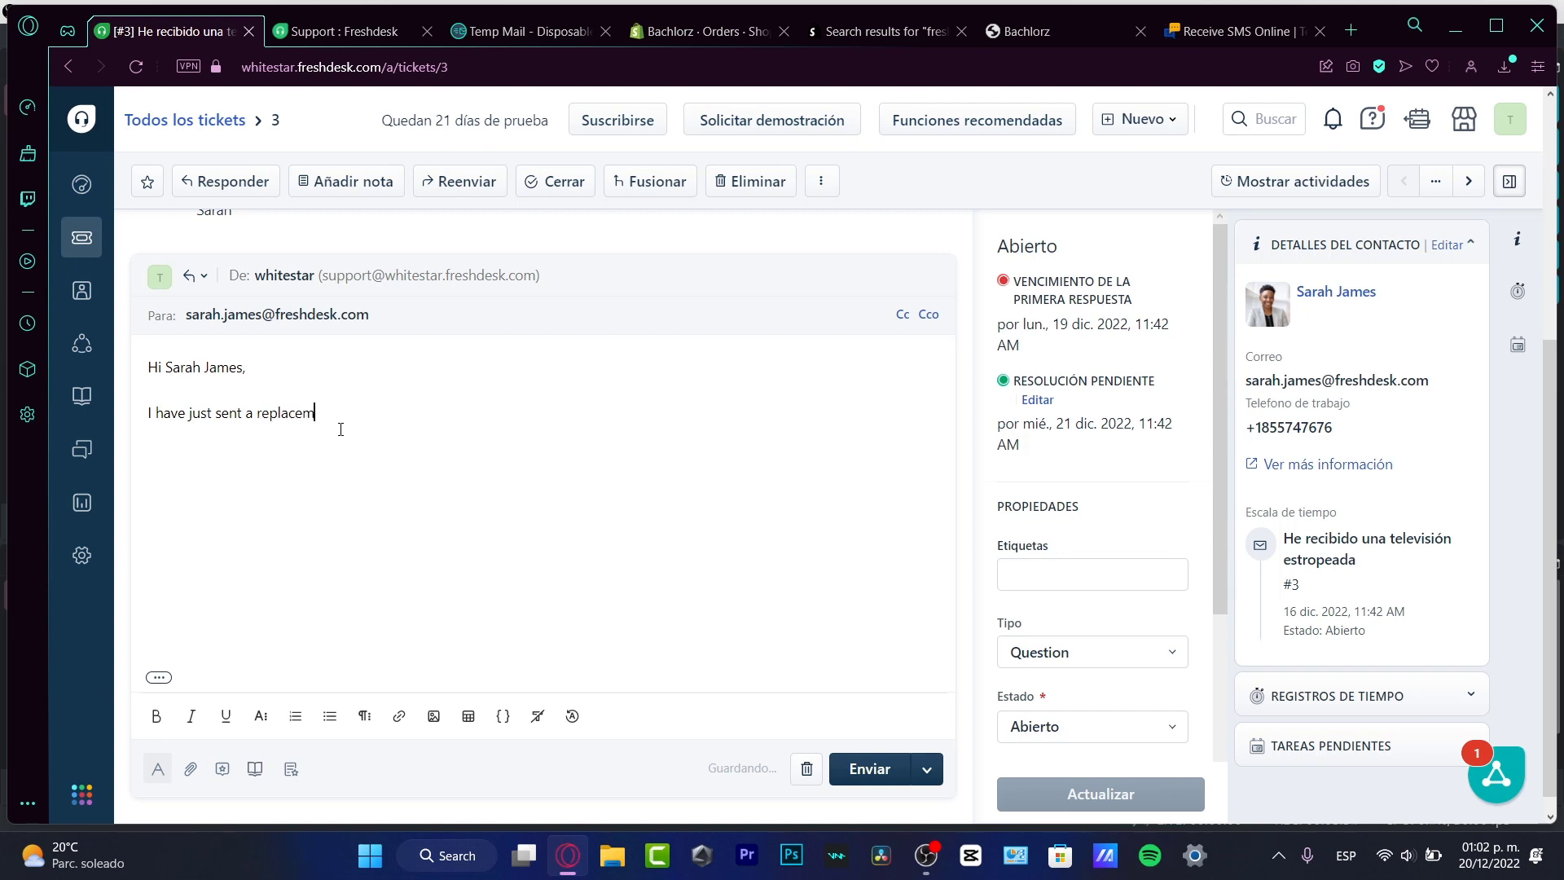
{"action": "type", "text": "ent for your broker T"}
{"action": "key", "text": "BackSpace"}
{"action": "key", "text": "BackSpace"}
{"action": "key", "text": "BackSpace"}
{"action": "type", "text": "N"}
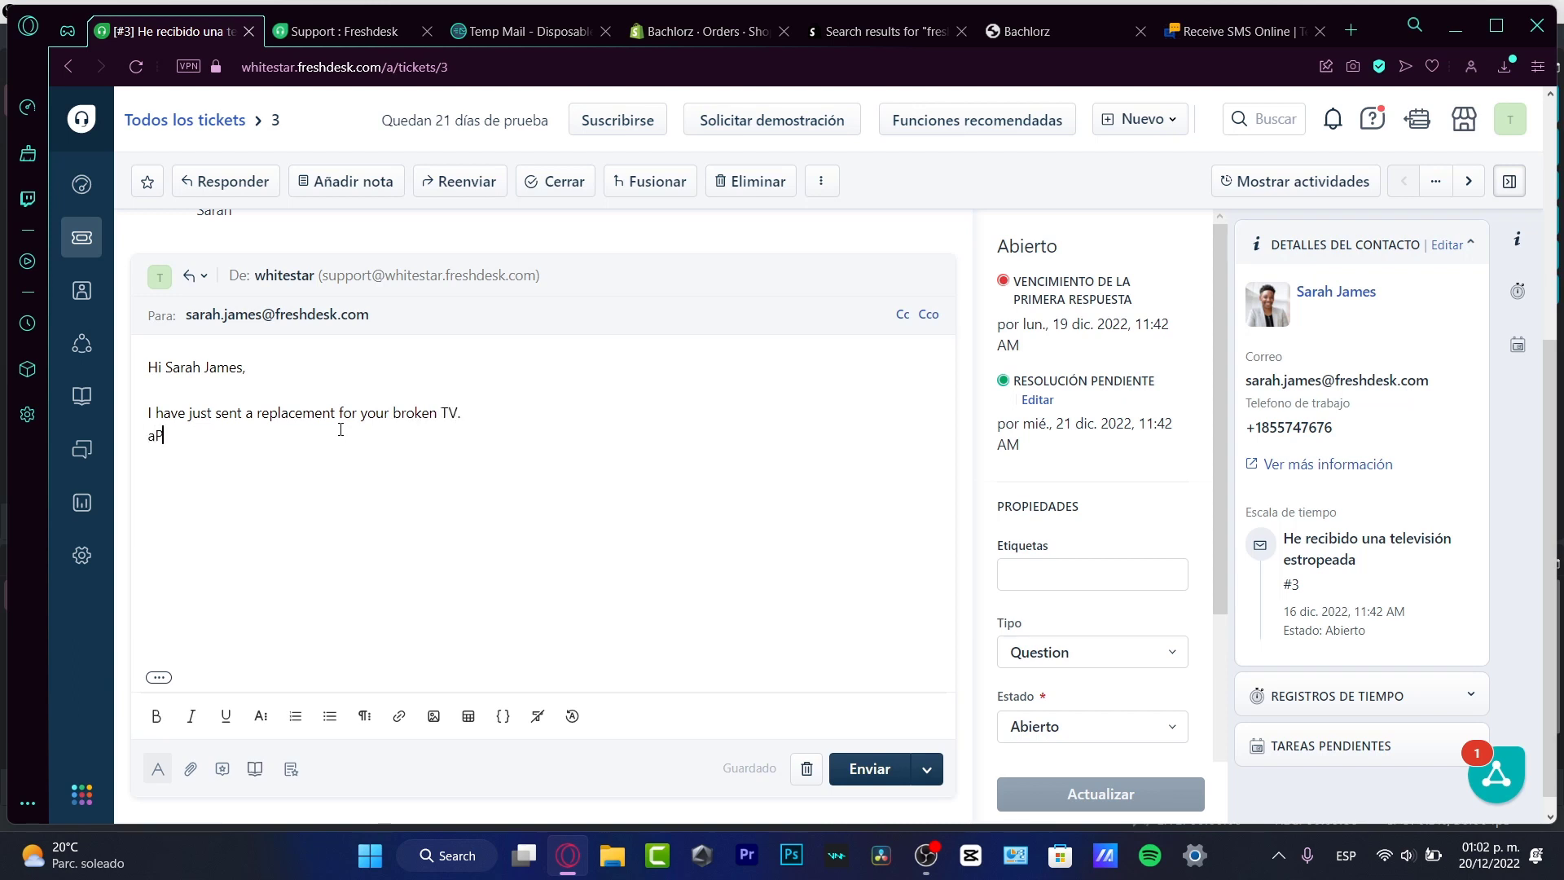
{"action": "left_click", "coordinate": [890, 769]}
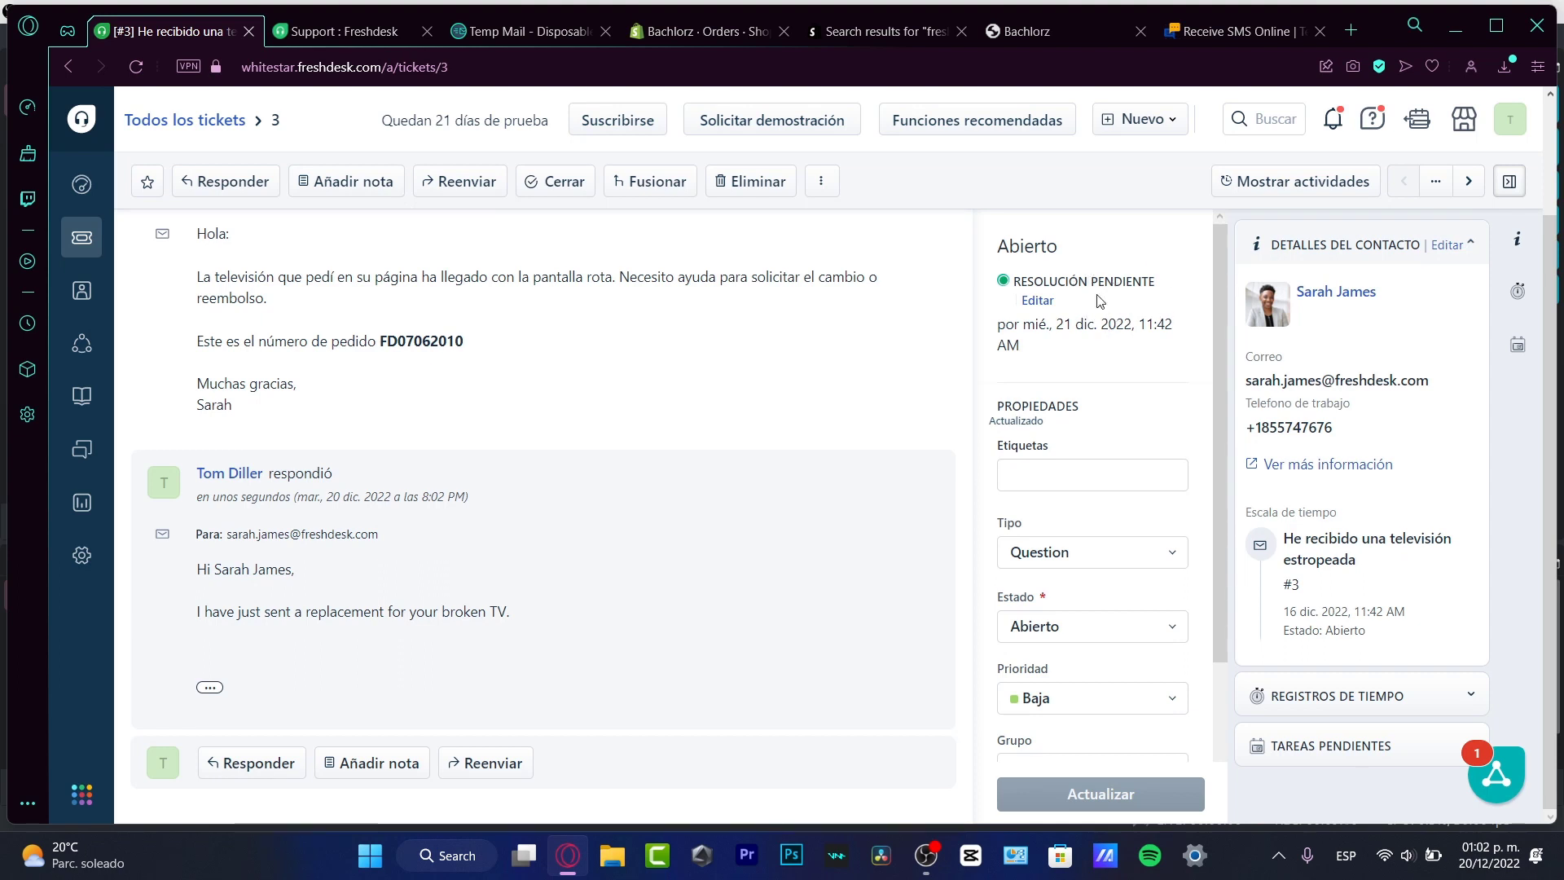
Return to the list of all tickets and set the television ticket's status to Cerrado
{"action": "left_click_drag", "start_coordinate": [1089, 281], "coordinate": [1169, 284]}
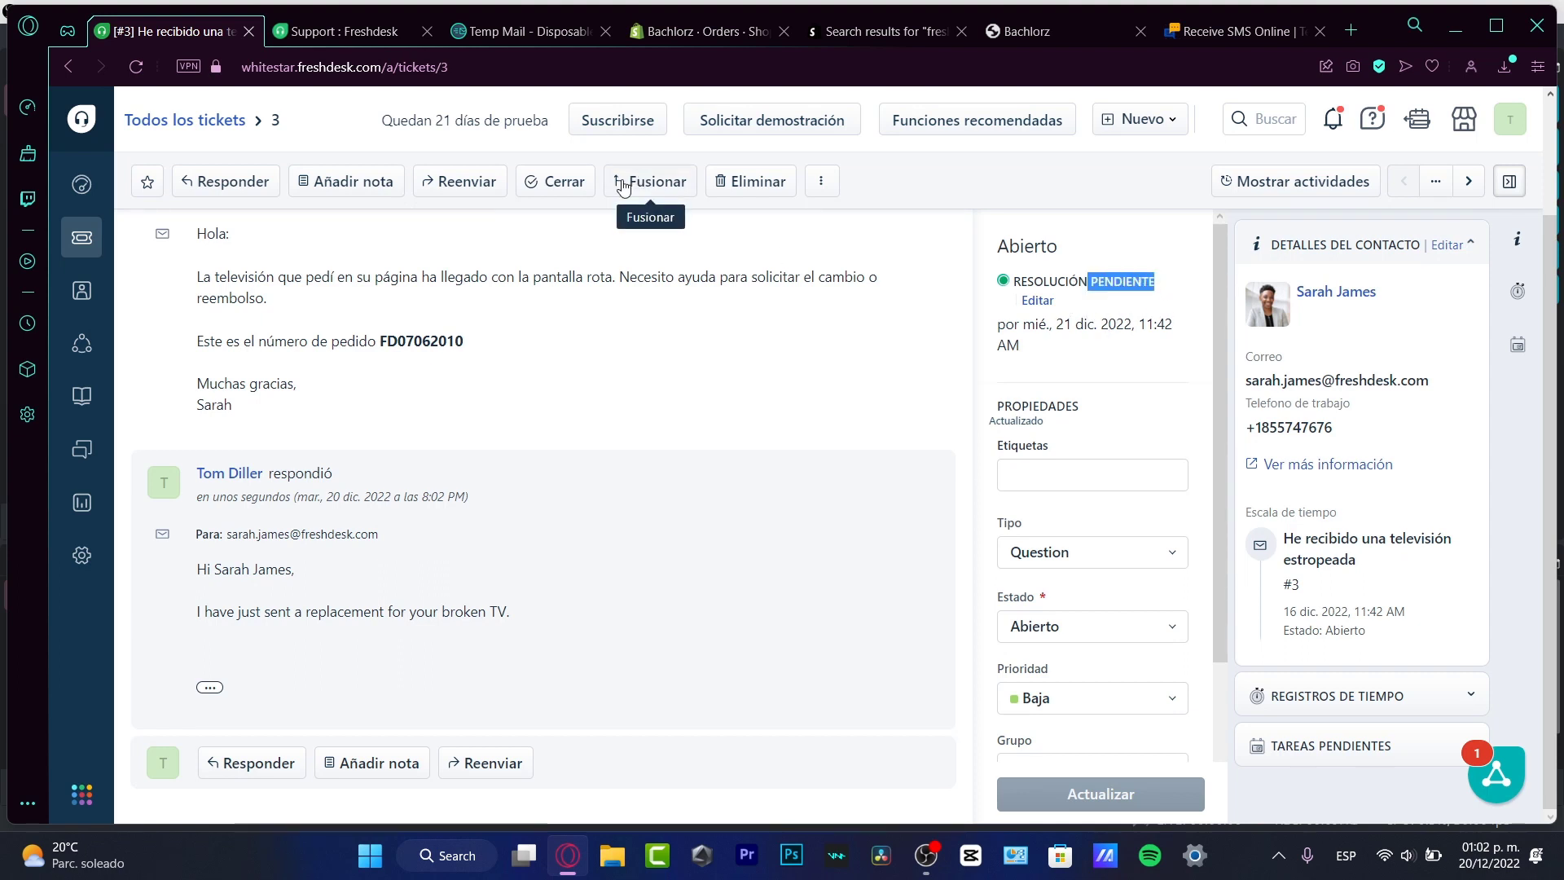
{"action": "left_click", "coordinate": [81, 238]}
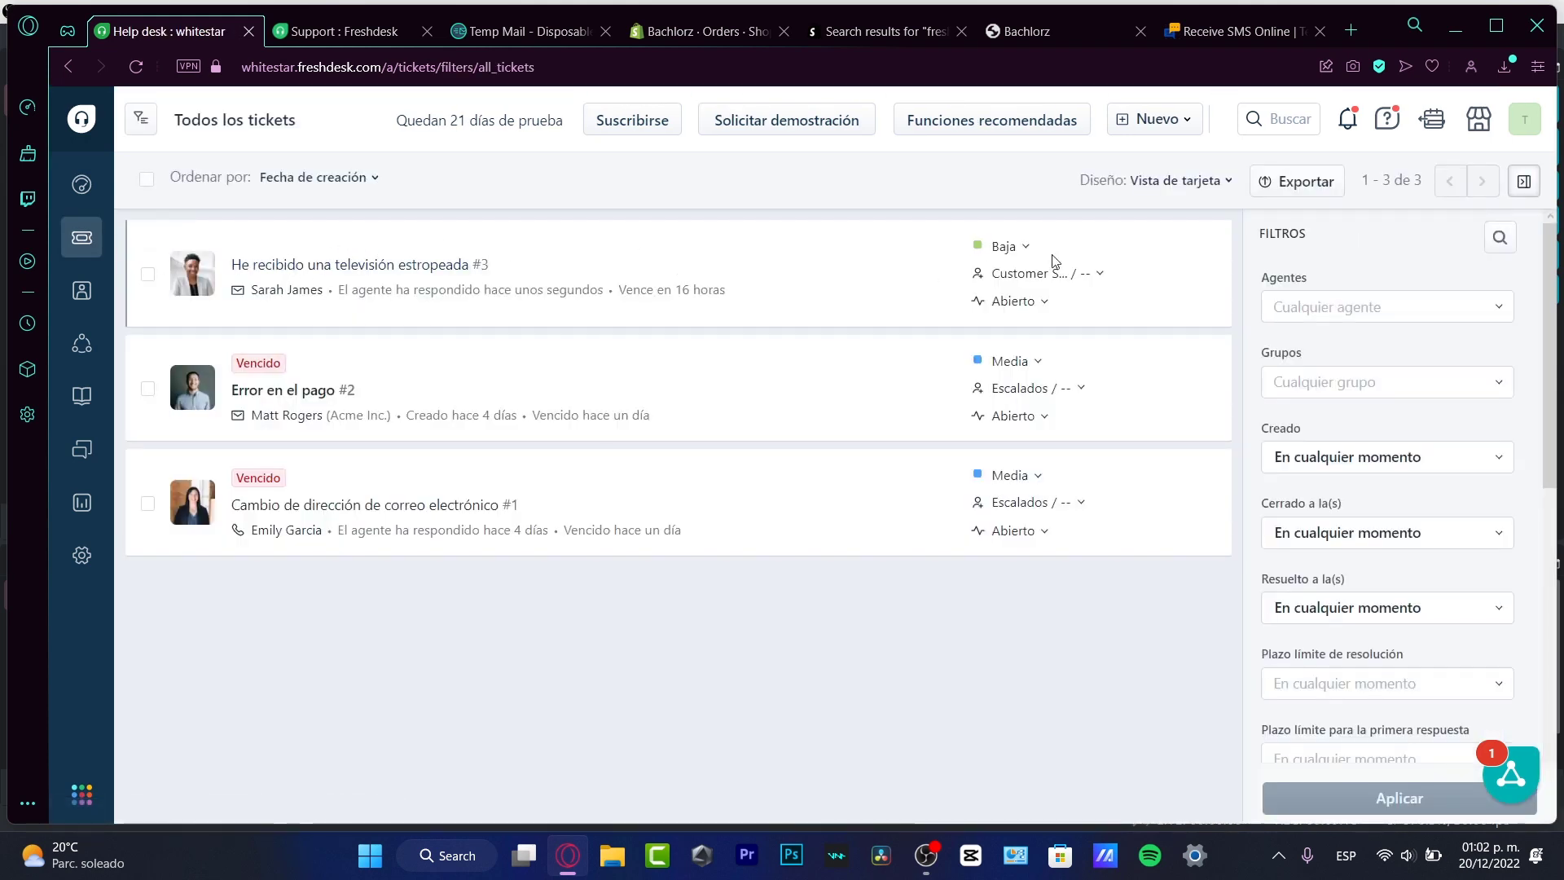
{"action": "left_click", "coordinate": [1020, 250]}
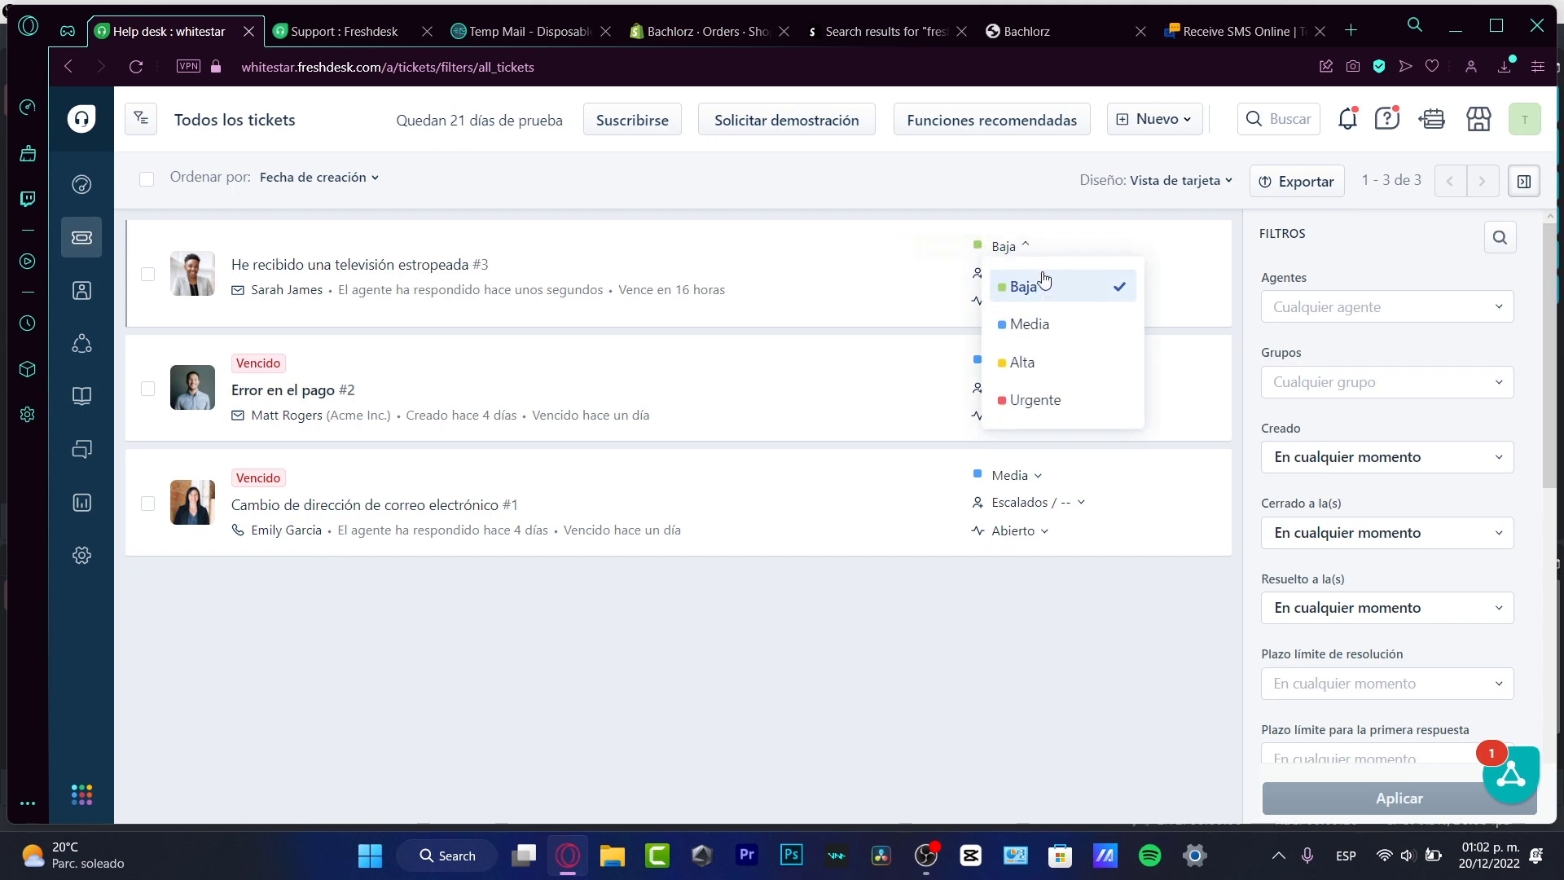
{"action": "left_click", "coordinate": [1152, 252]}
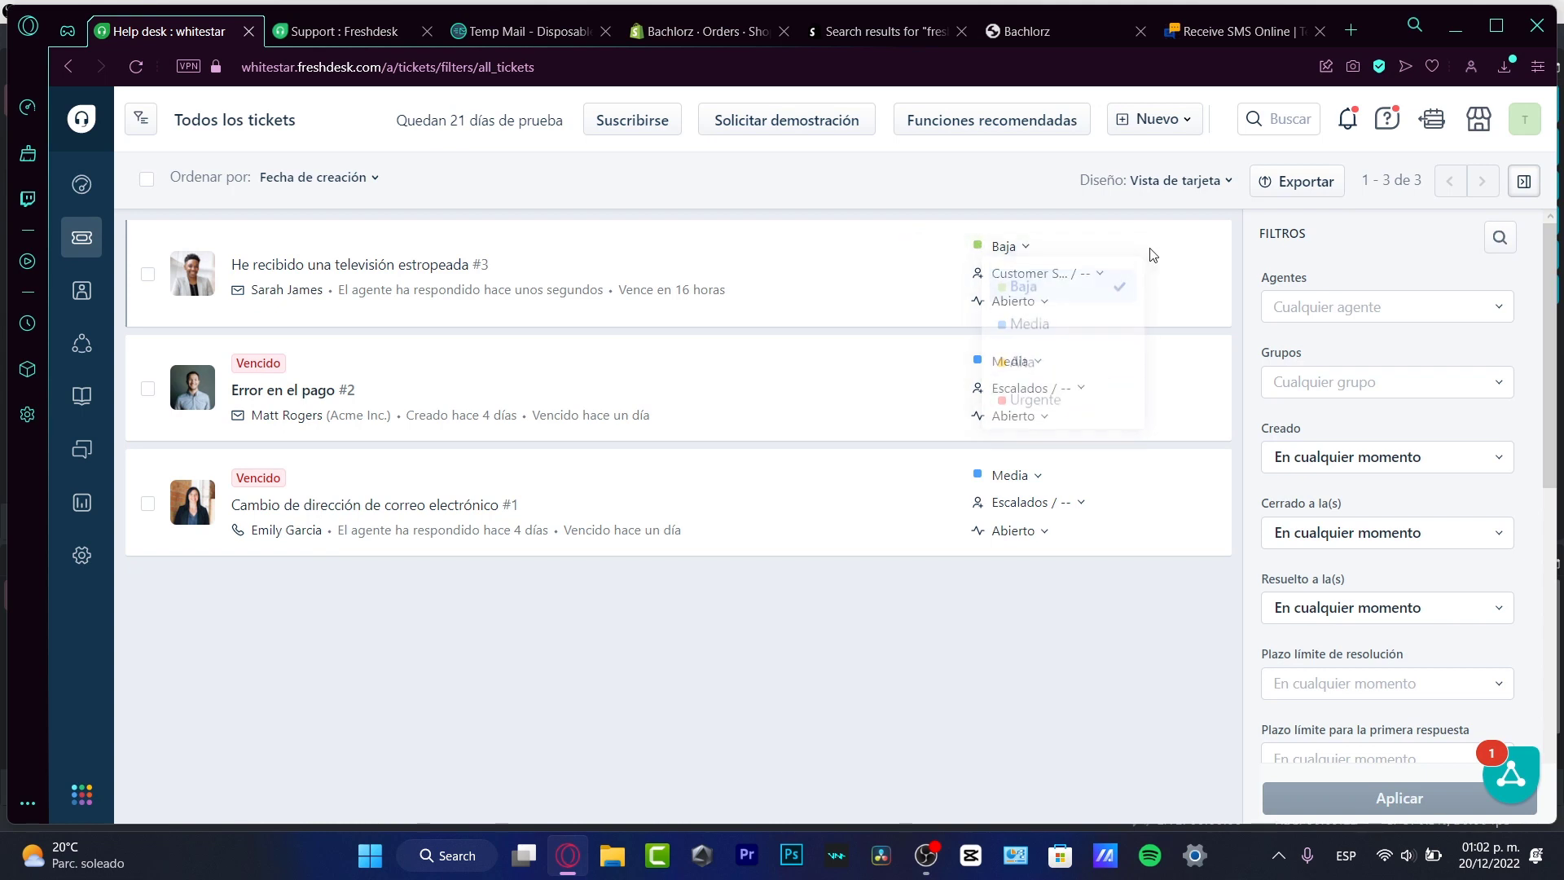
{"action": "left_click", "coordinate": [1039, 301]}
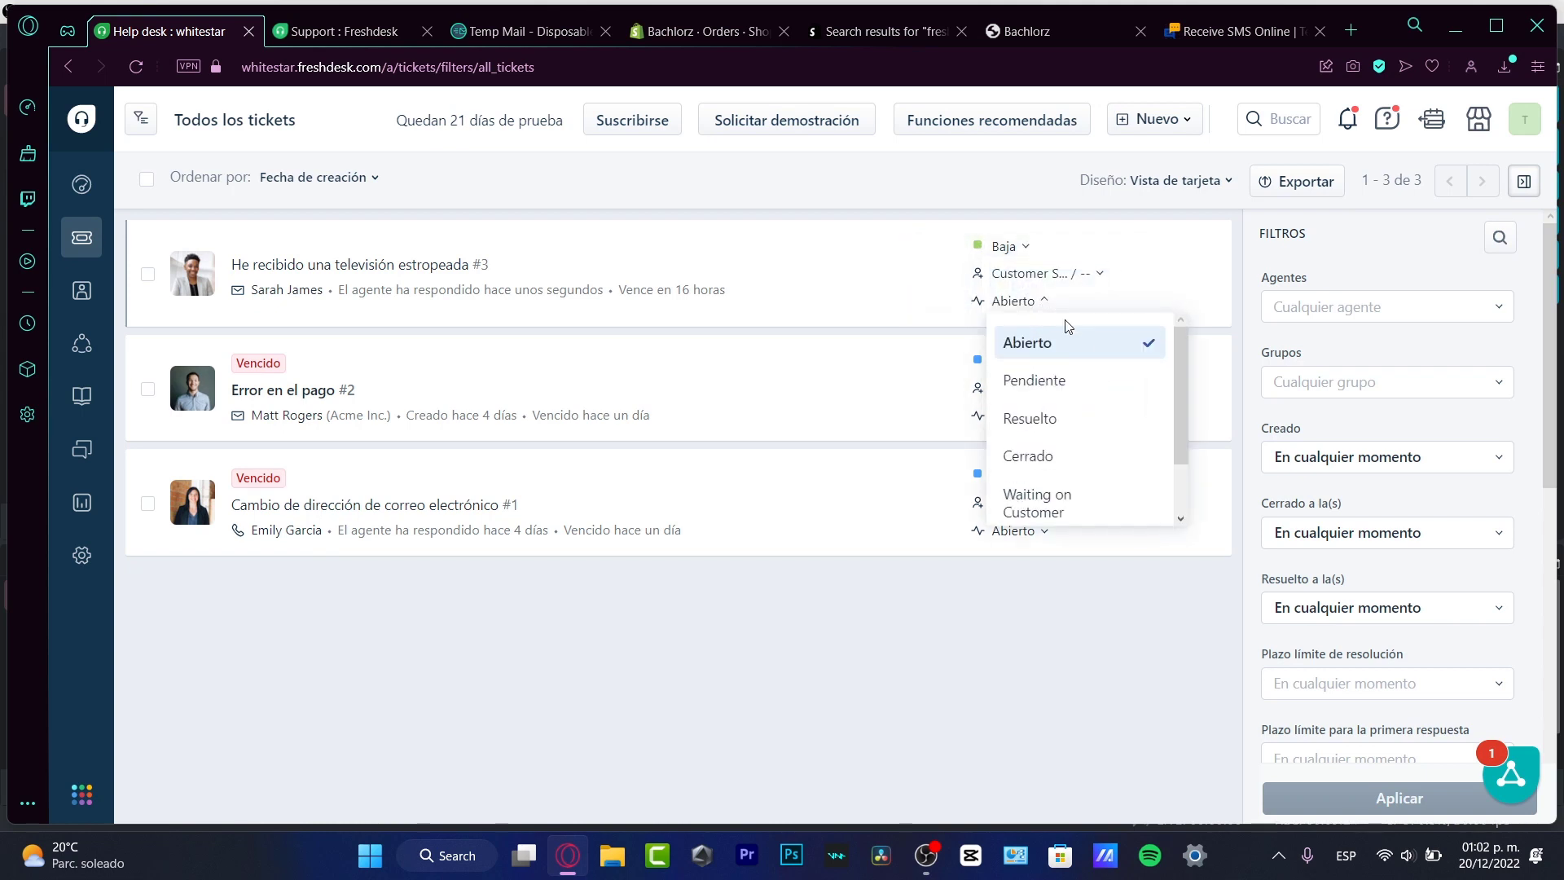
{"action": "left_click", "coordinate": [1085, 456]}
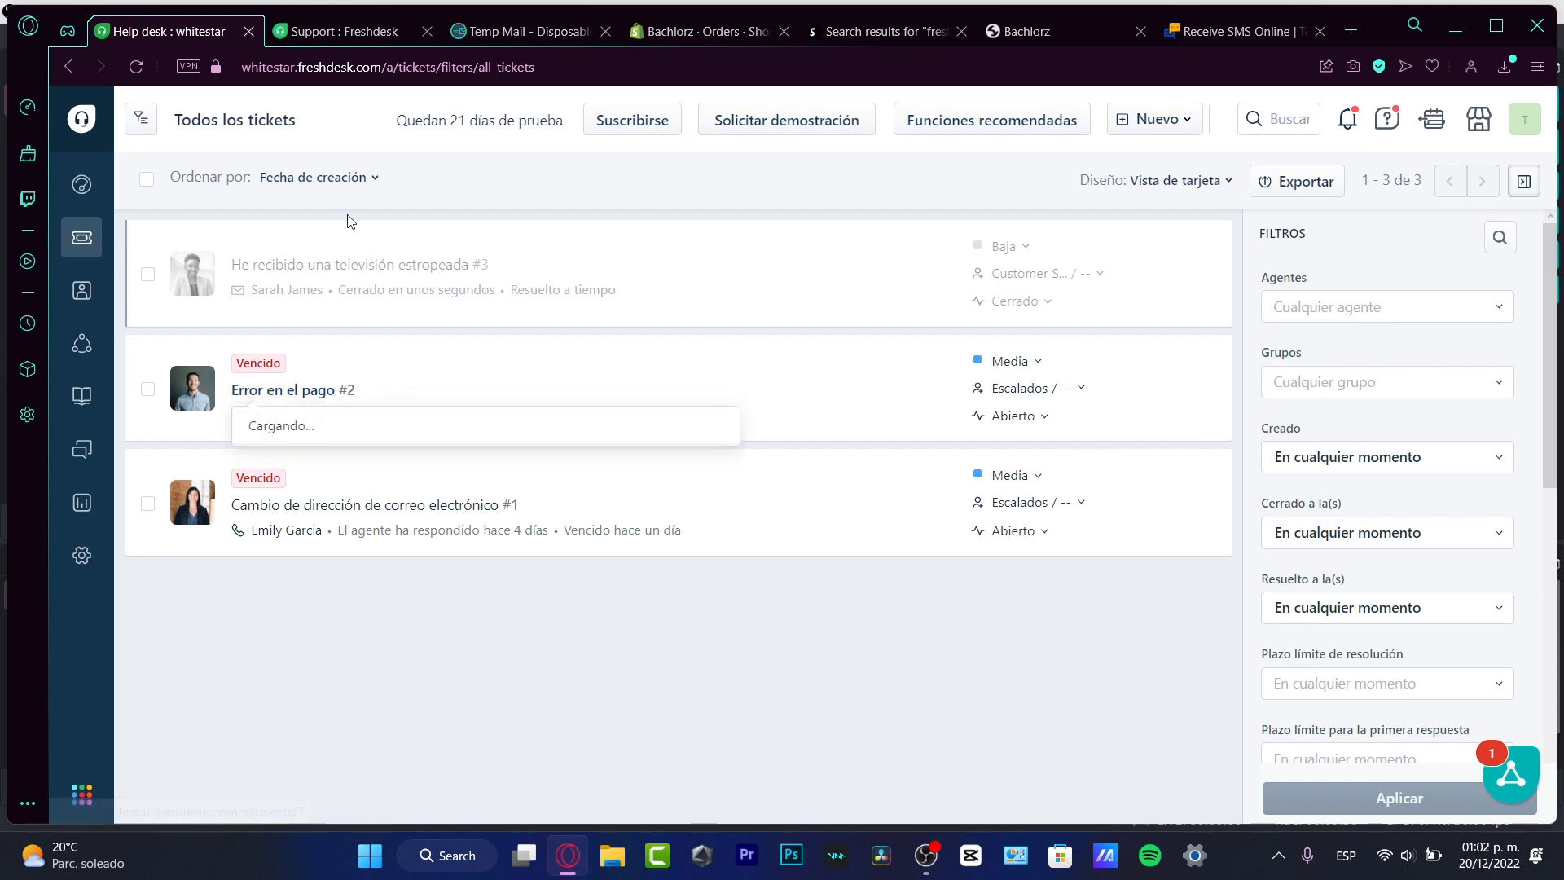
Open the "Error en el pago" ticket and view the options for its type and group
{"action": "left_click", "coordinate": [294, 391]}
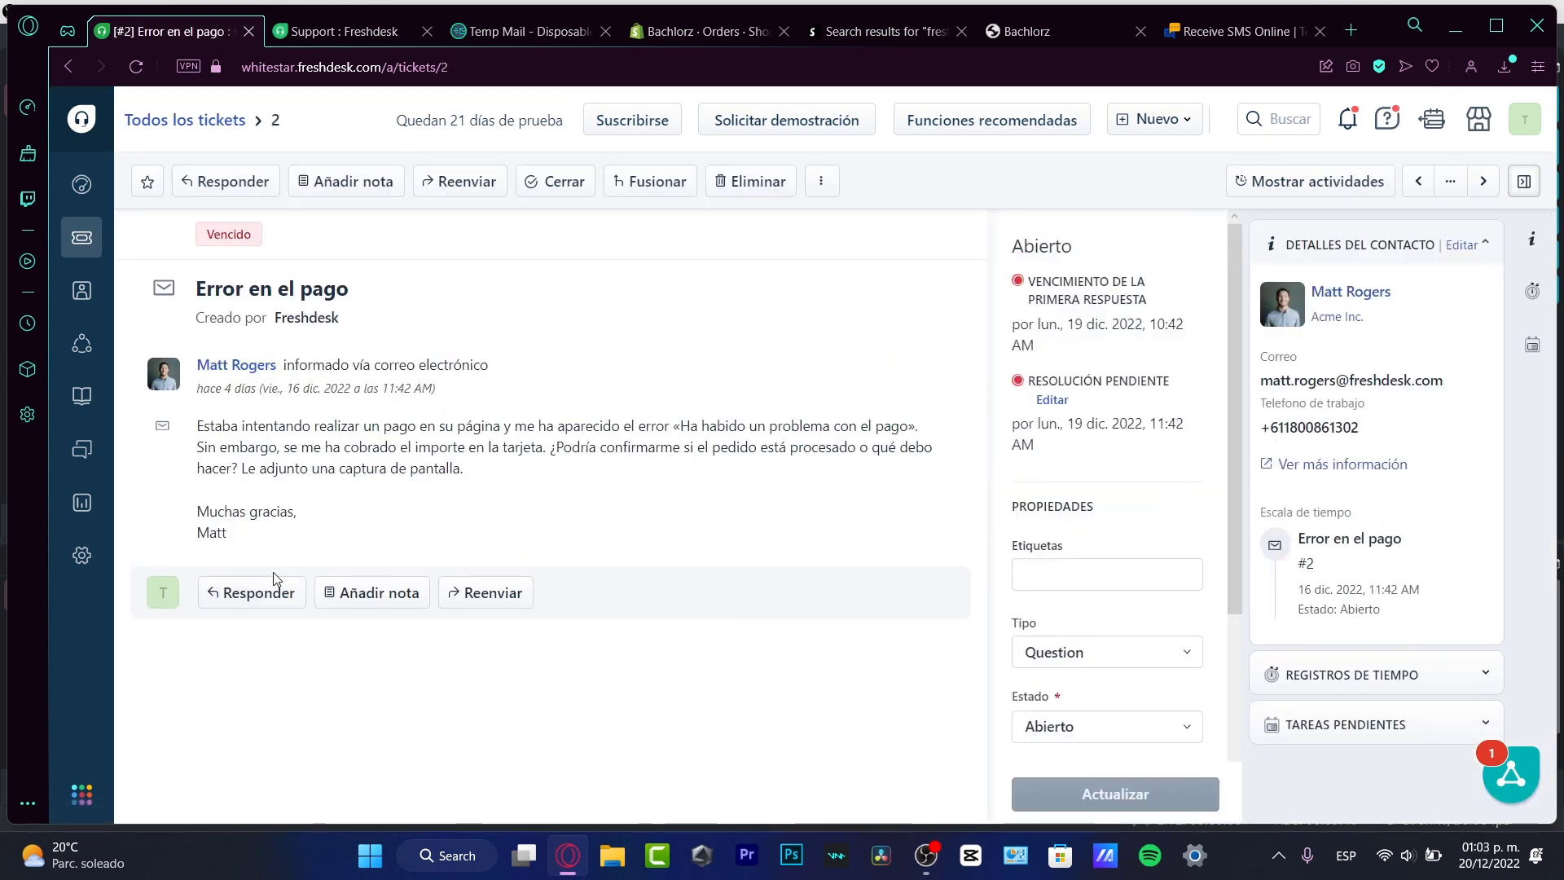
{"action": "scroll", "coordinate": [1043, 559], "scroll_direction": "down", "scroll_amount": 4}
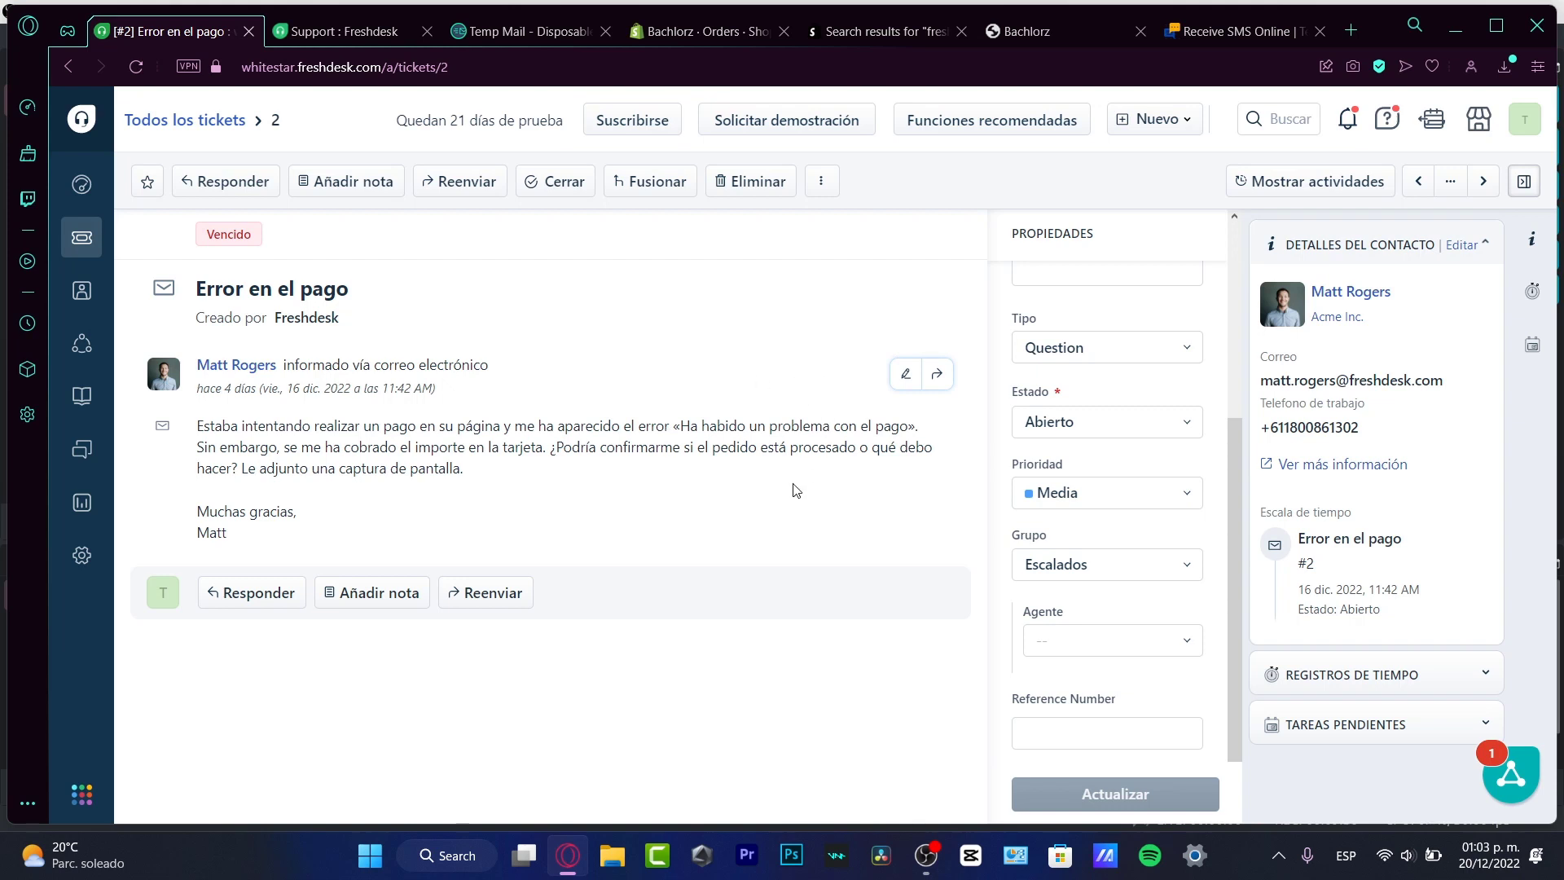
{"action": "left_click", "coordinate": [1120, 351]}
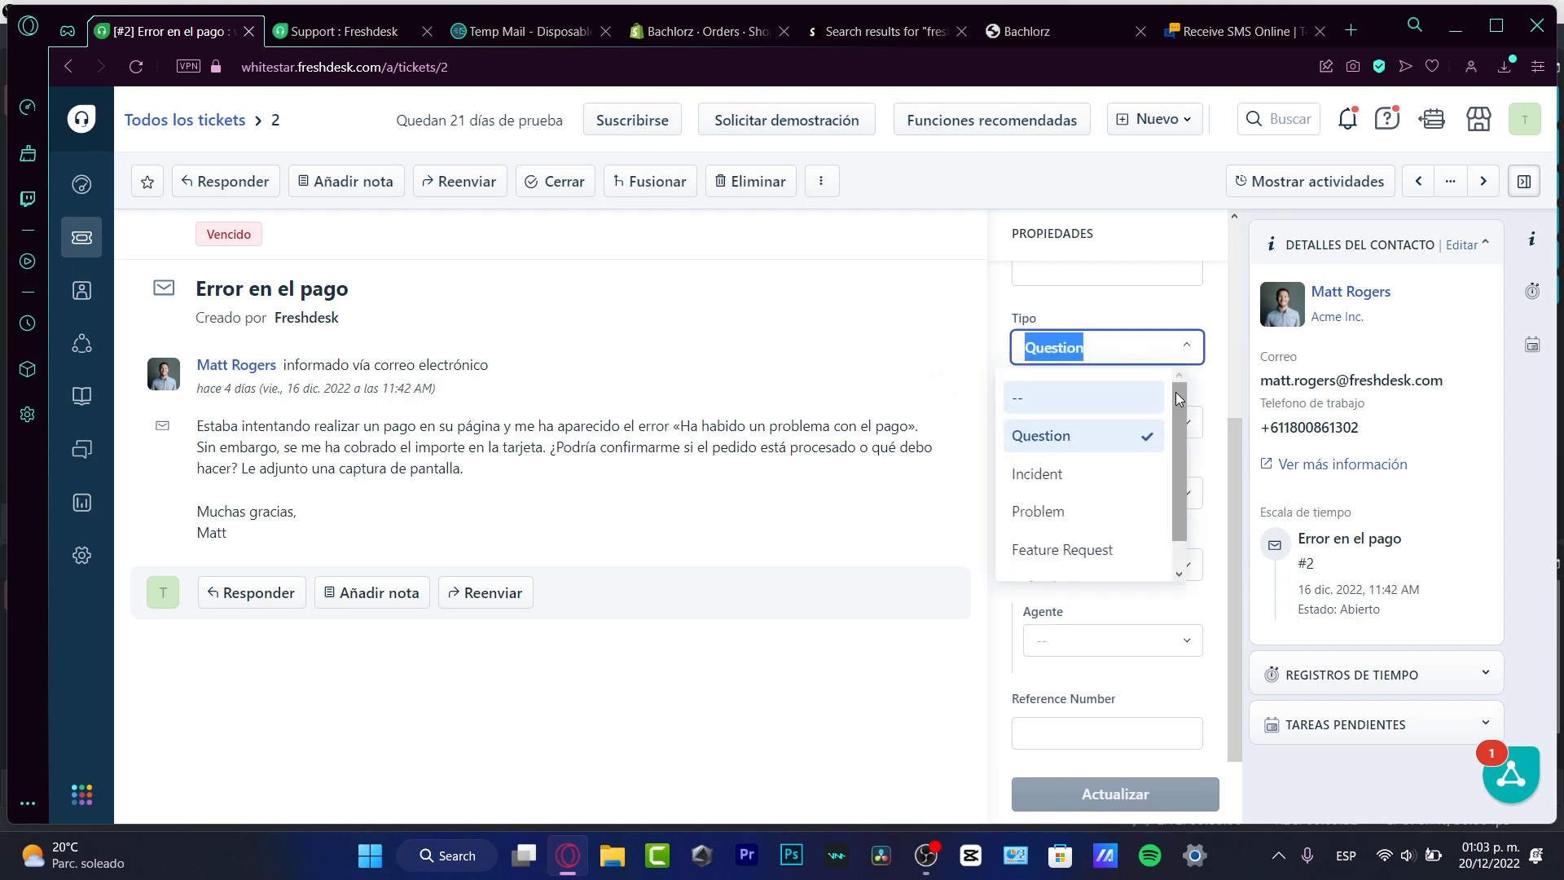
{"action": "scroll", "coordinate": [1176, 399], "scroll_direction": "down", "scroll_amount": 1}
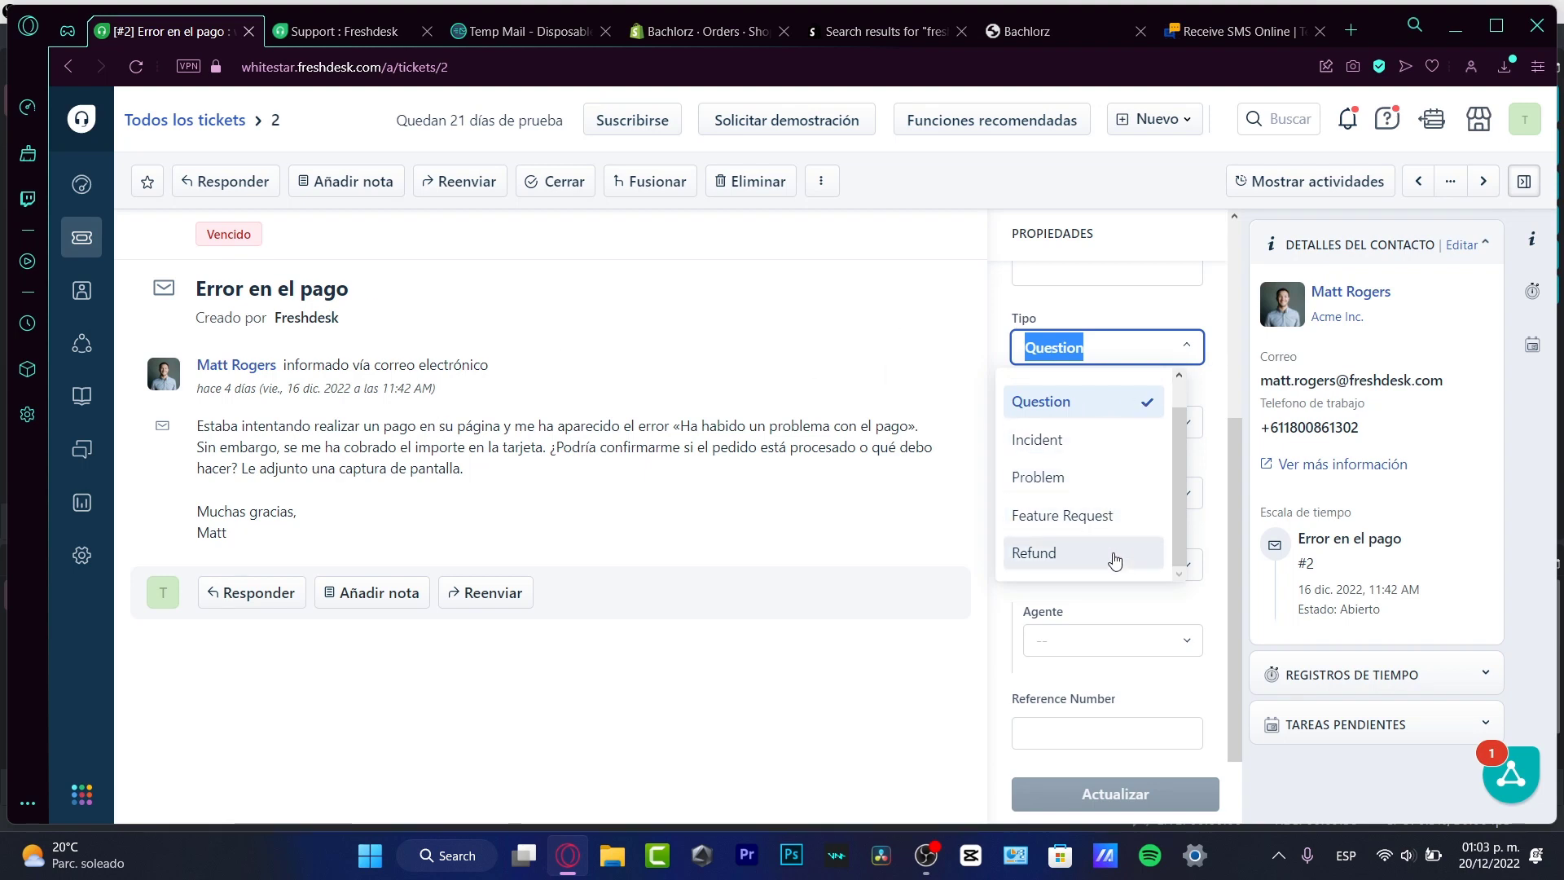
{"action": "left_click", "coordinate": [1161, 351]}
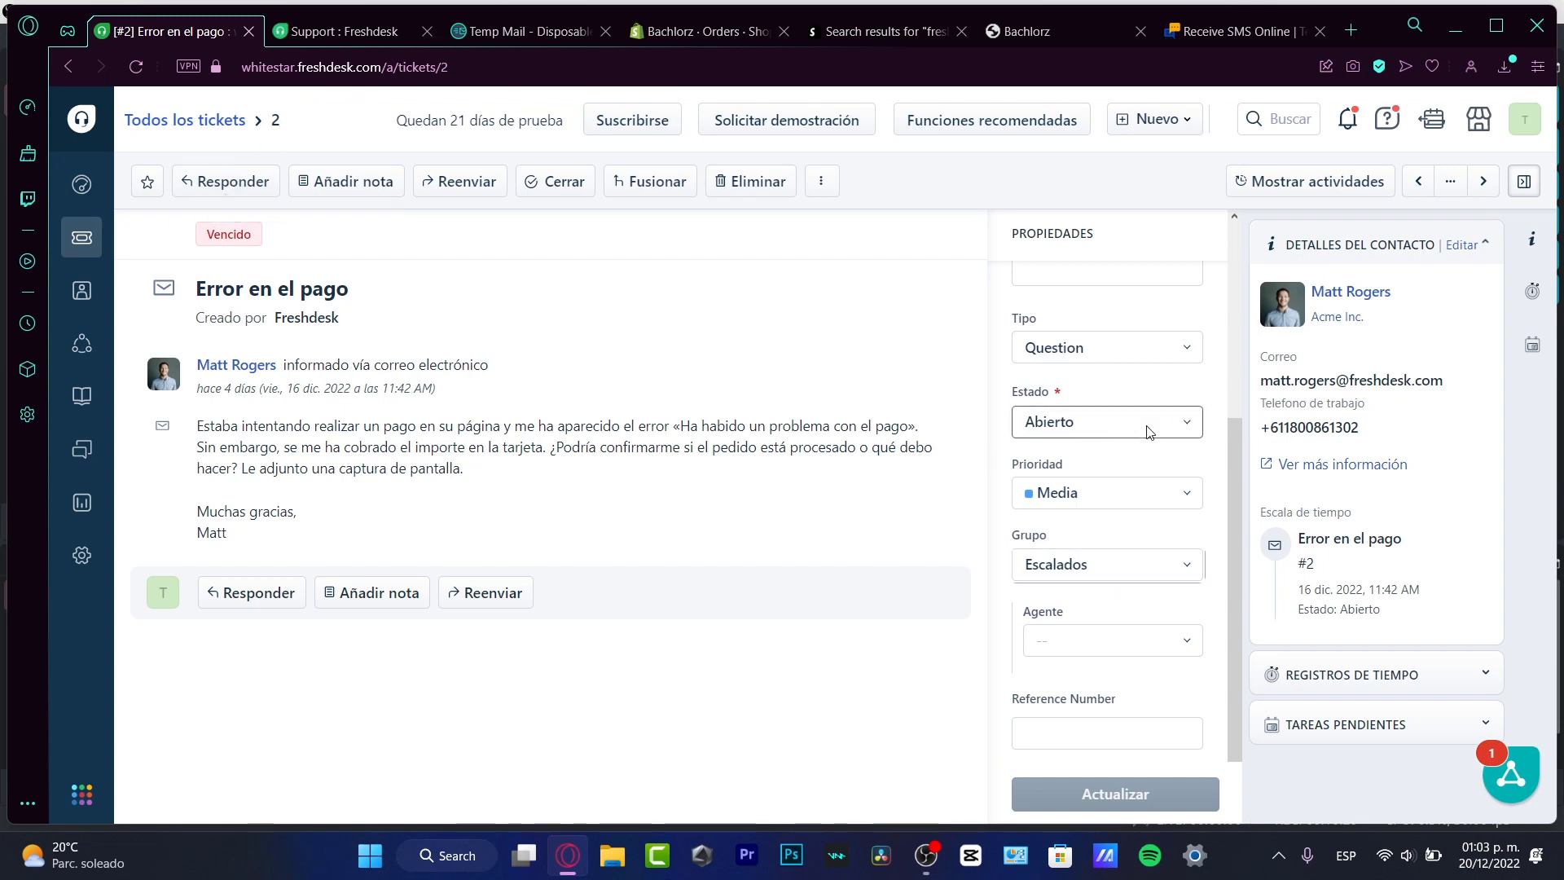
{"action": "left_click", "coordinate": [1136, 566]}
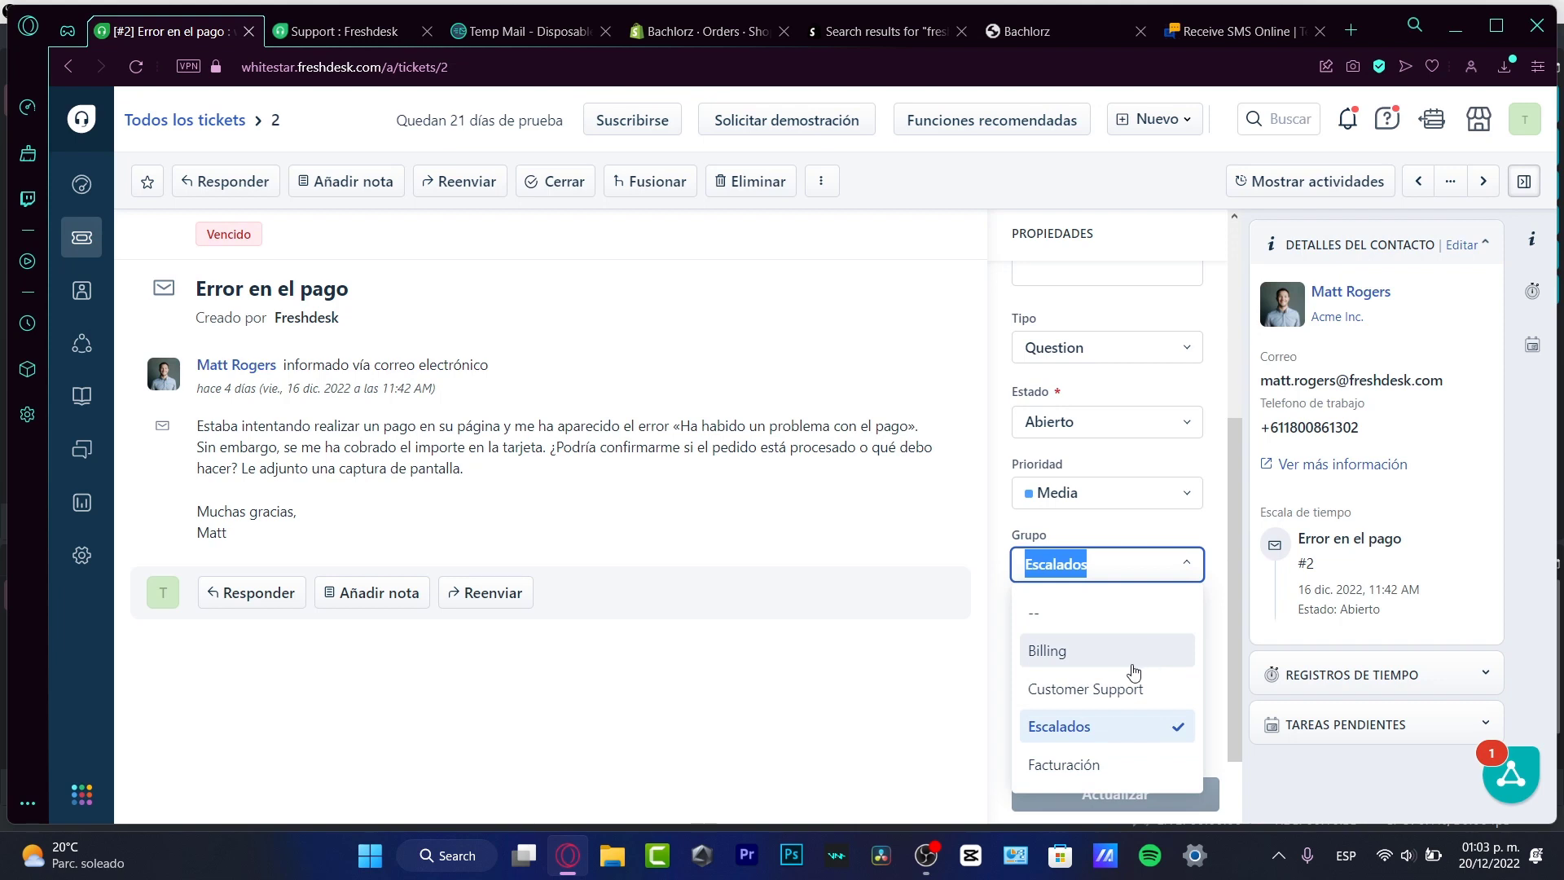
{"action": "left_click", "coordinate": [850, 656]}
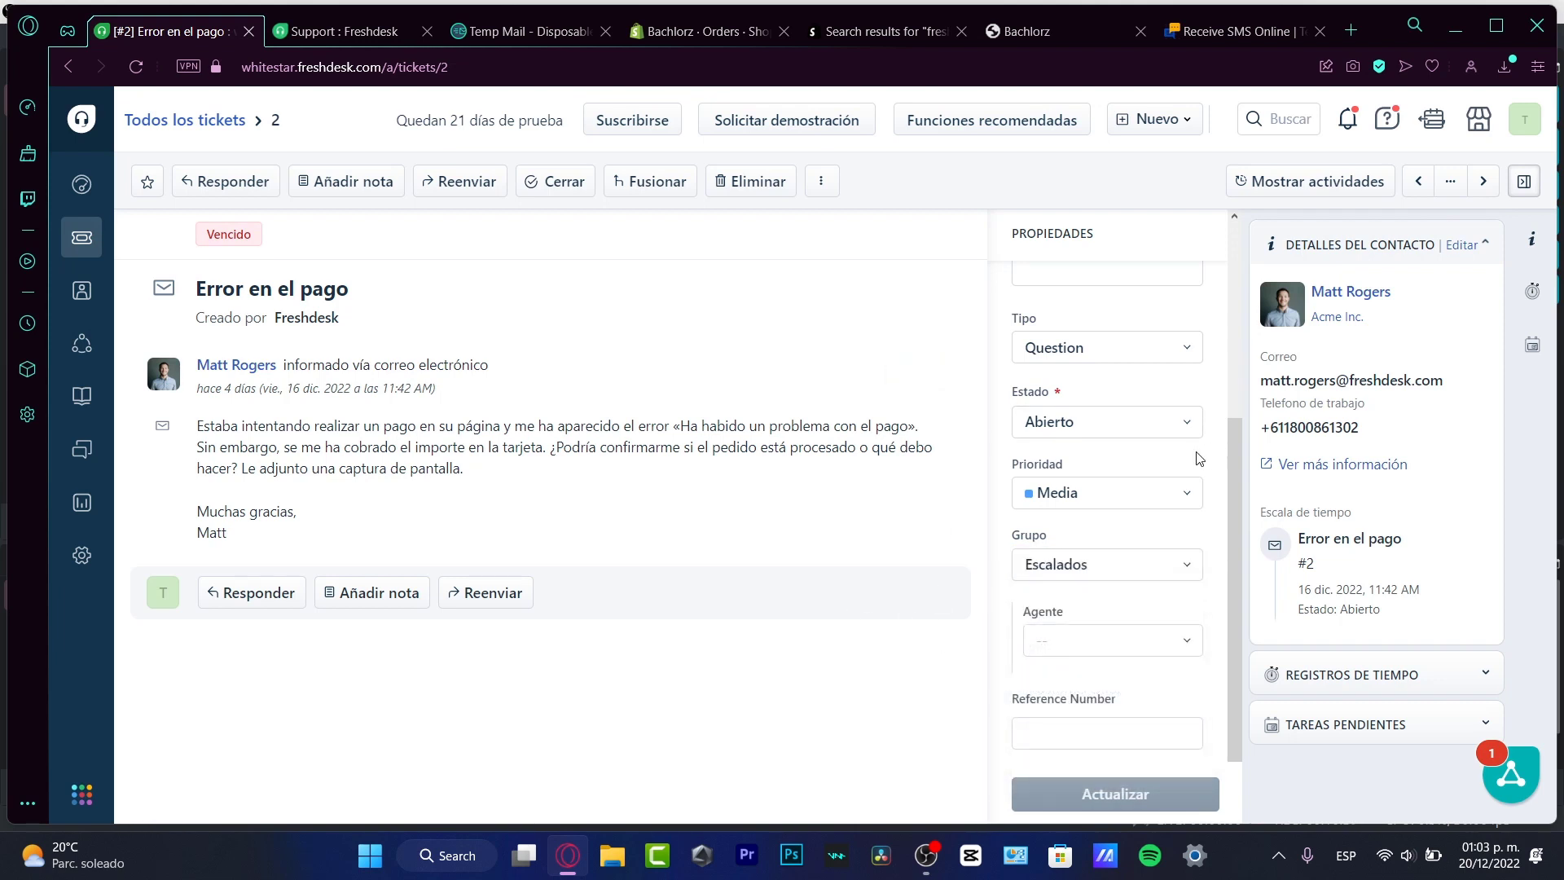
In the ticket list, set "Error en el pago" to Cerrado and "Cambio de dirección de correo electrónico" to Resuelto
{"action": "left_click", "coordinate": [230, 122]}
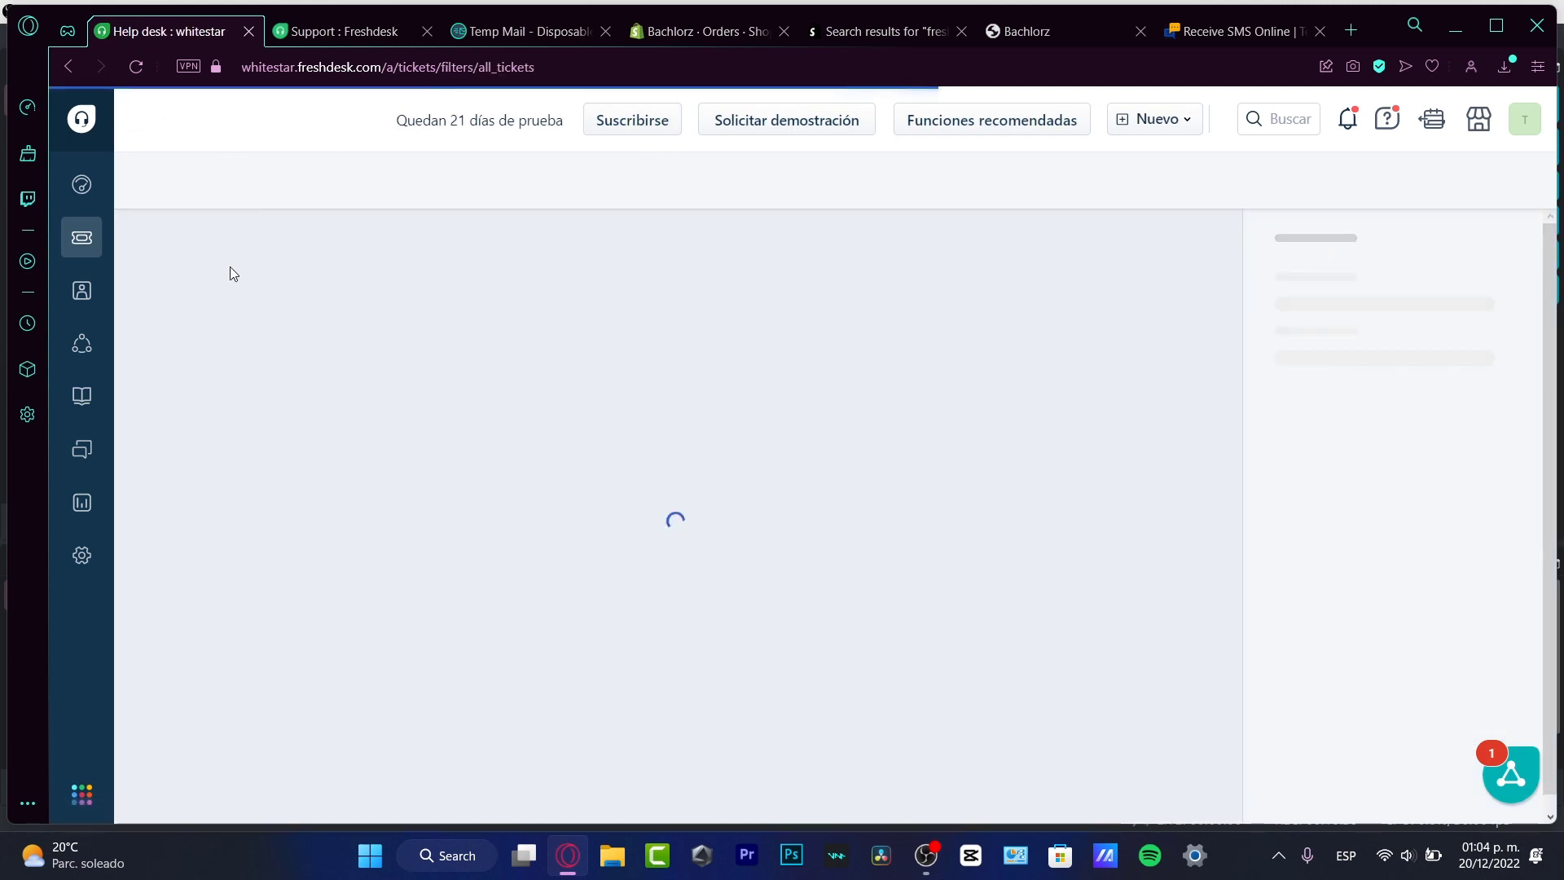
{"action": "left_click", "coordinate": [1027, 418]}
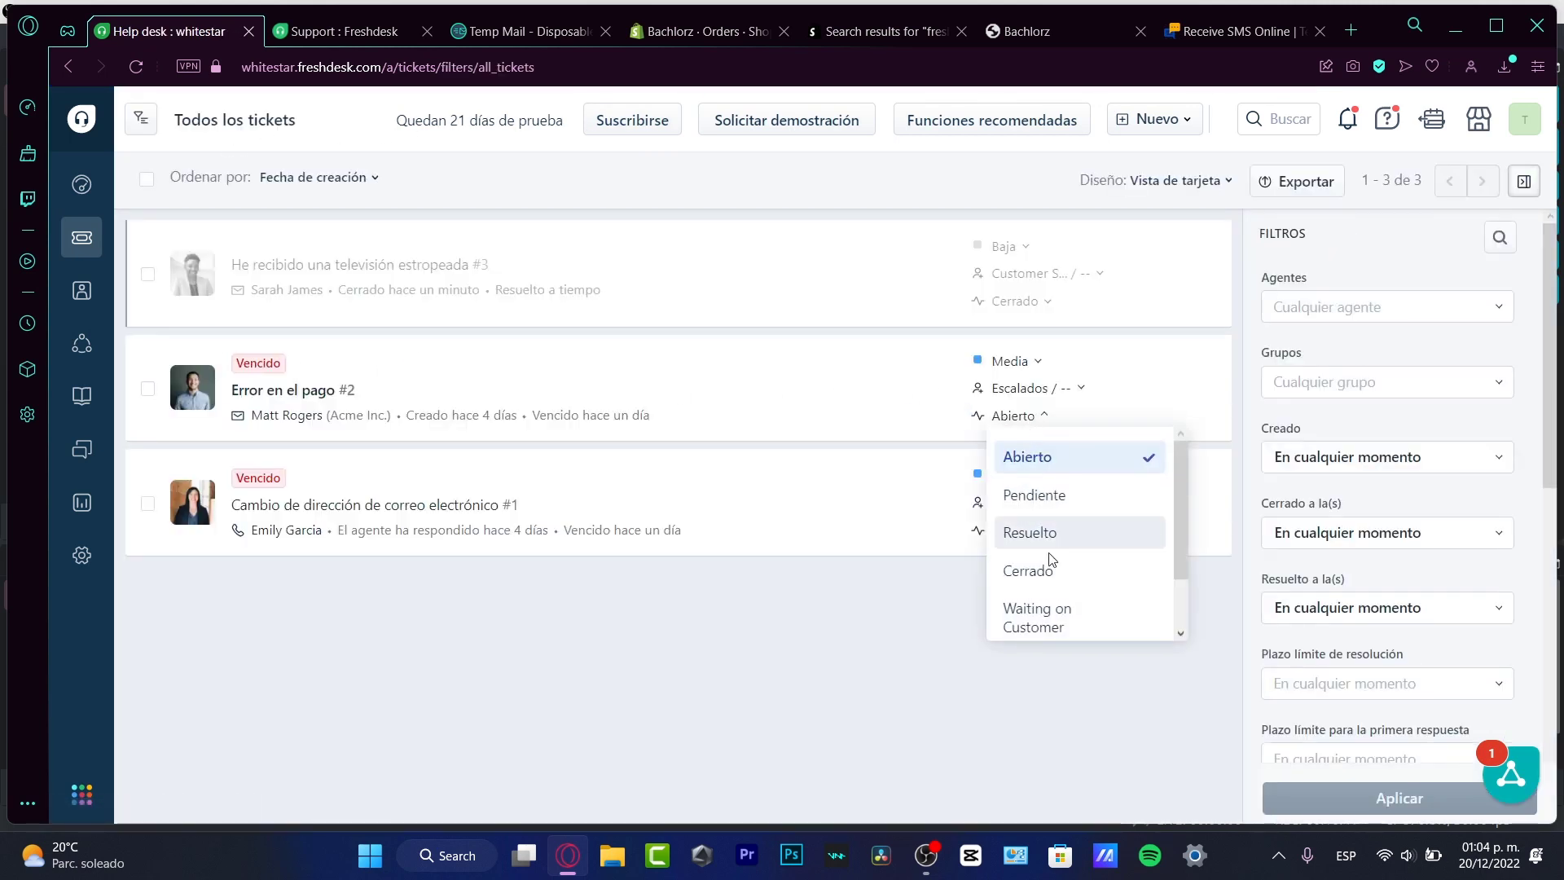
{"action": "left_click", "coordinate": [1092, 573]}
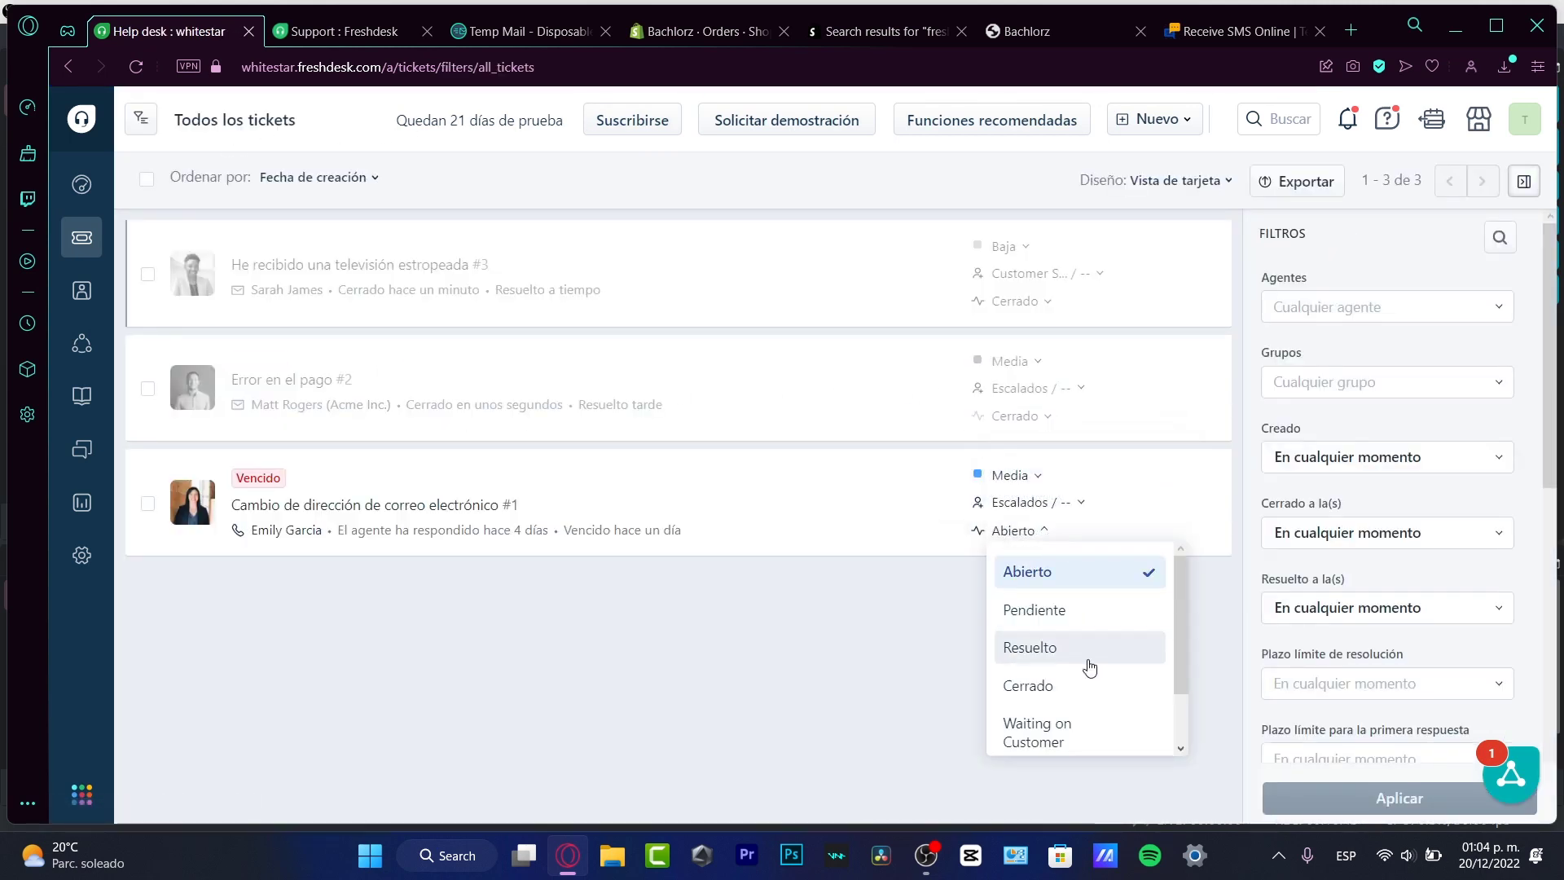
{"action": "left_click", "coordinate": [1086, 646]}
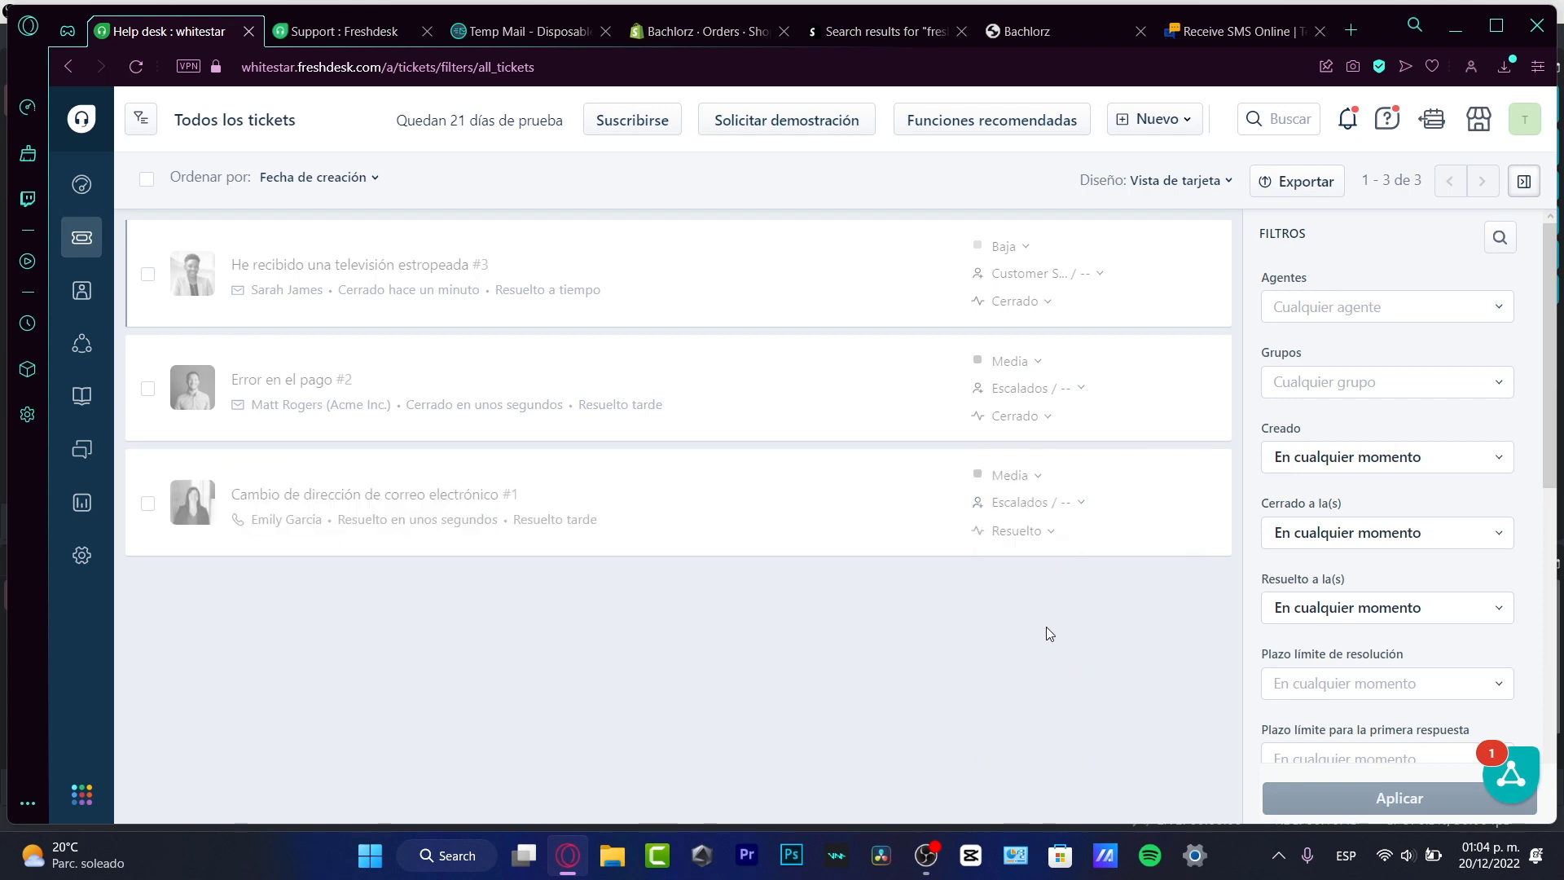
Open Freshconnect, go through its introduction to the end and view its notifications
{"action": "left_click", "coordinate": [1535, 788]}
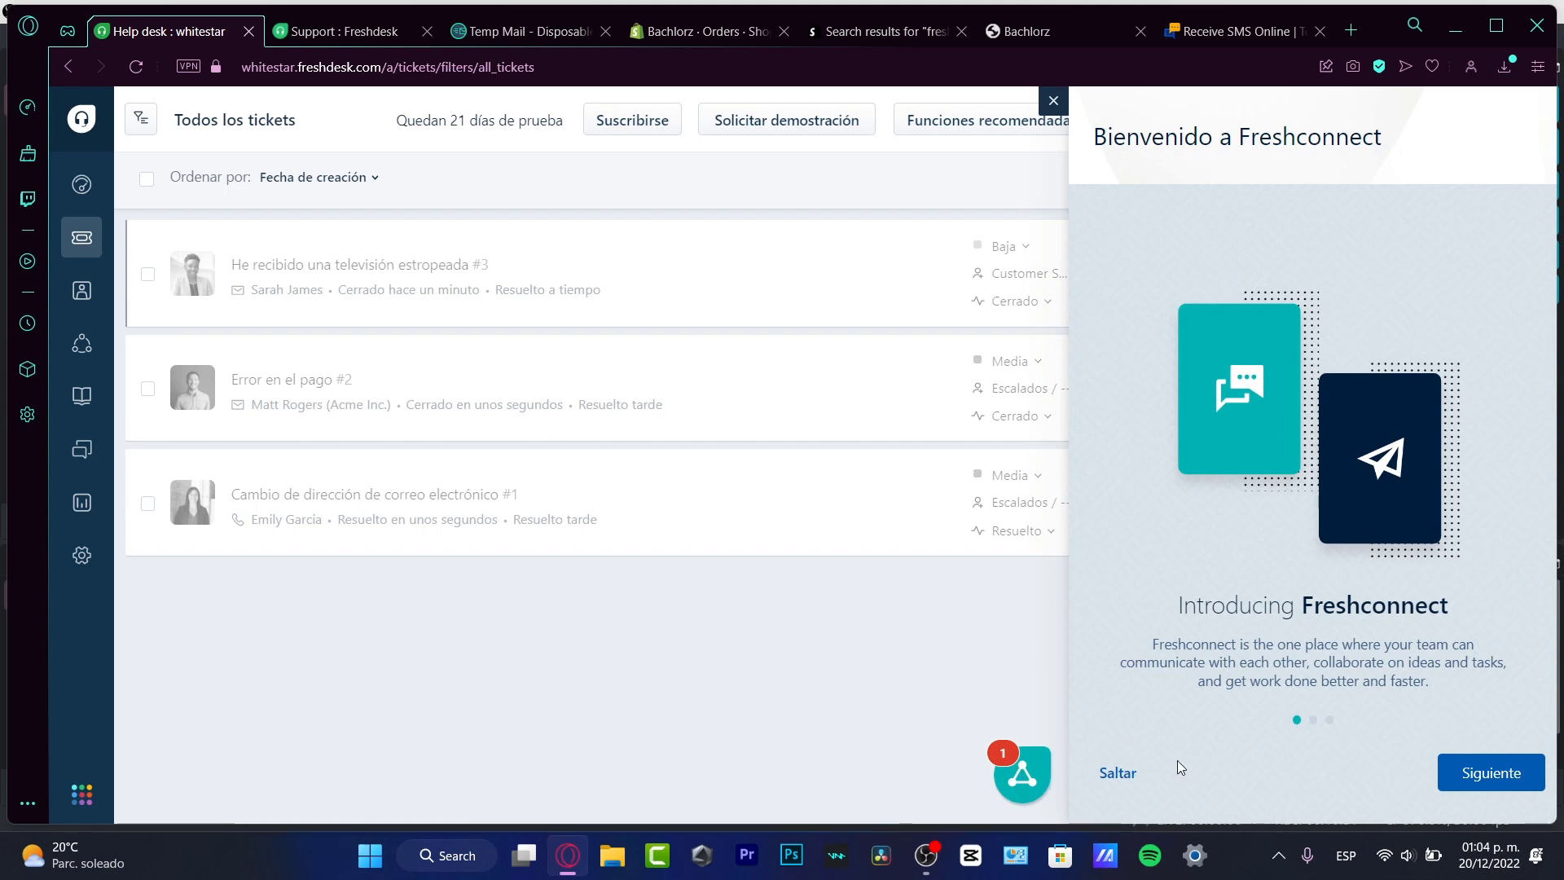
{"action": "left_click", "coordinate": [1512, 786]}
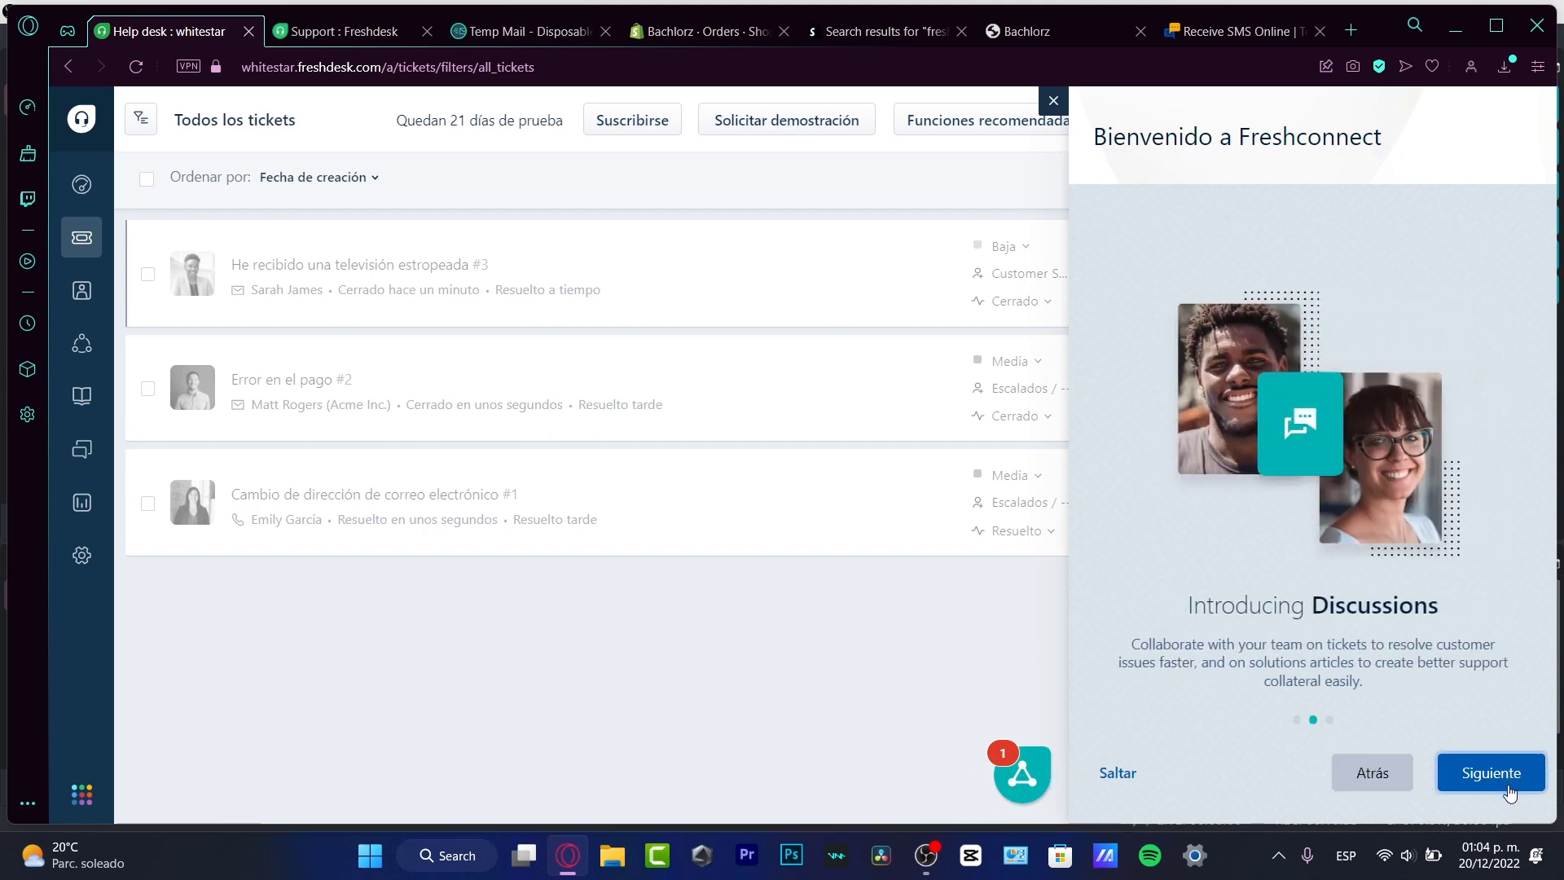
{"action": "left_click", "coordinate": [1510, 789]}
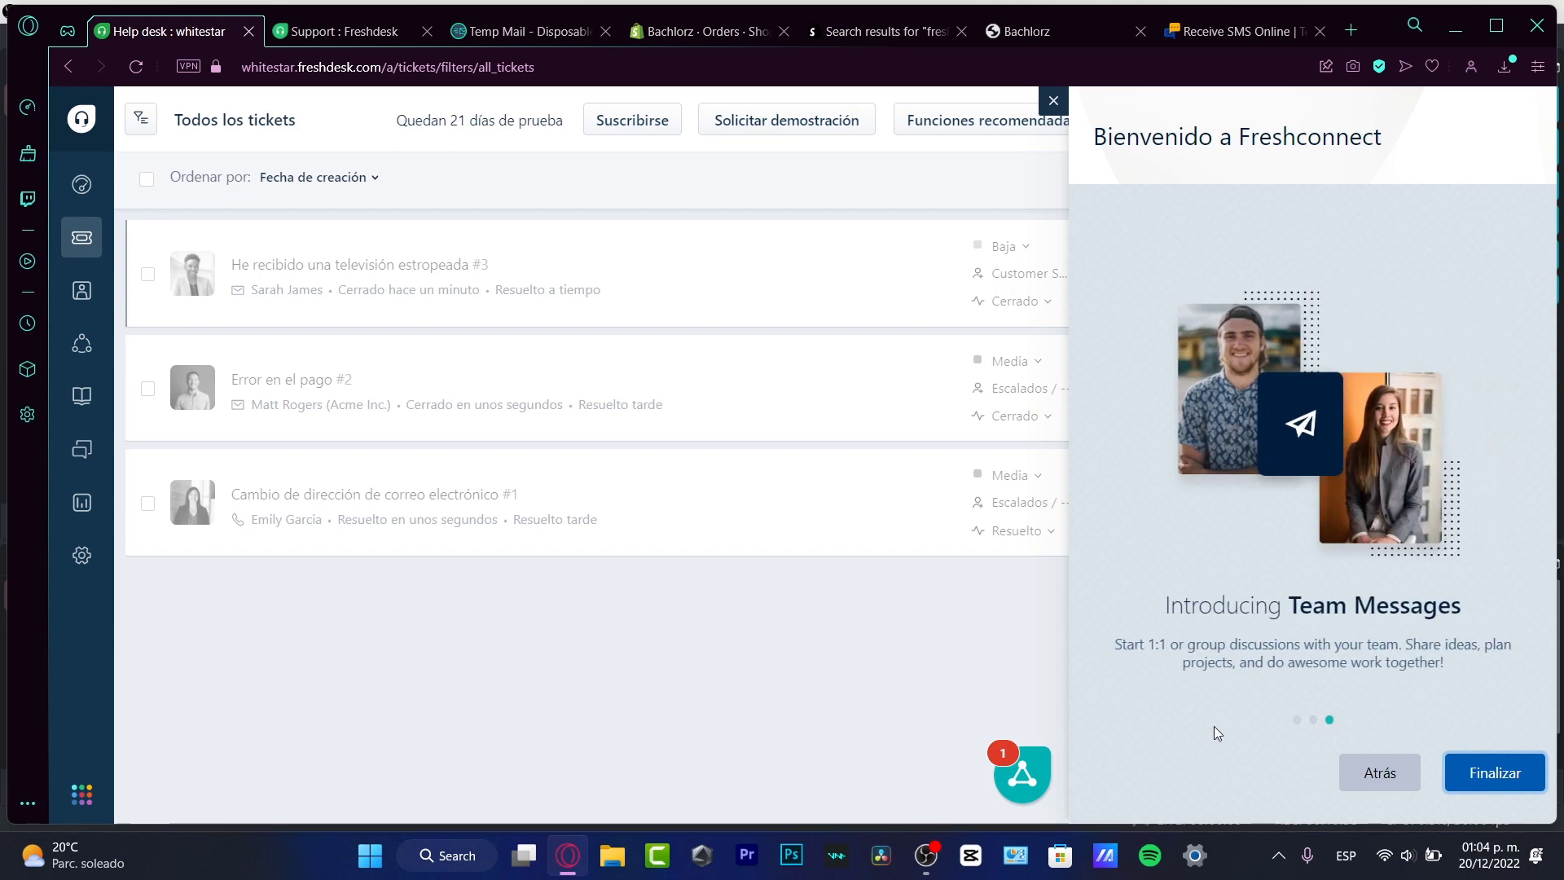
{"action": "left_click", "coordinate": [1491, 776]}
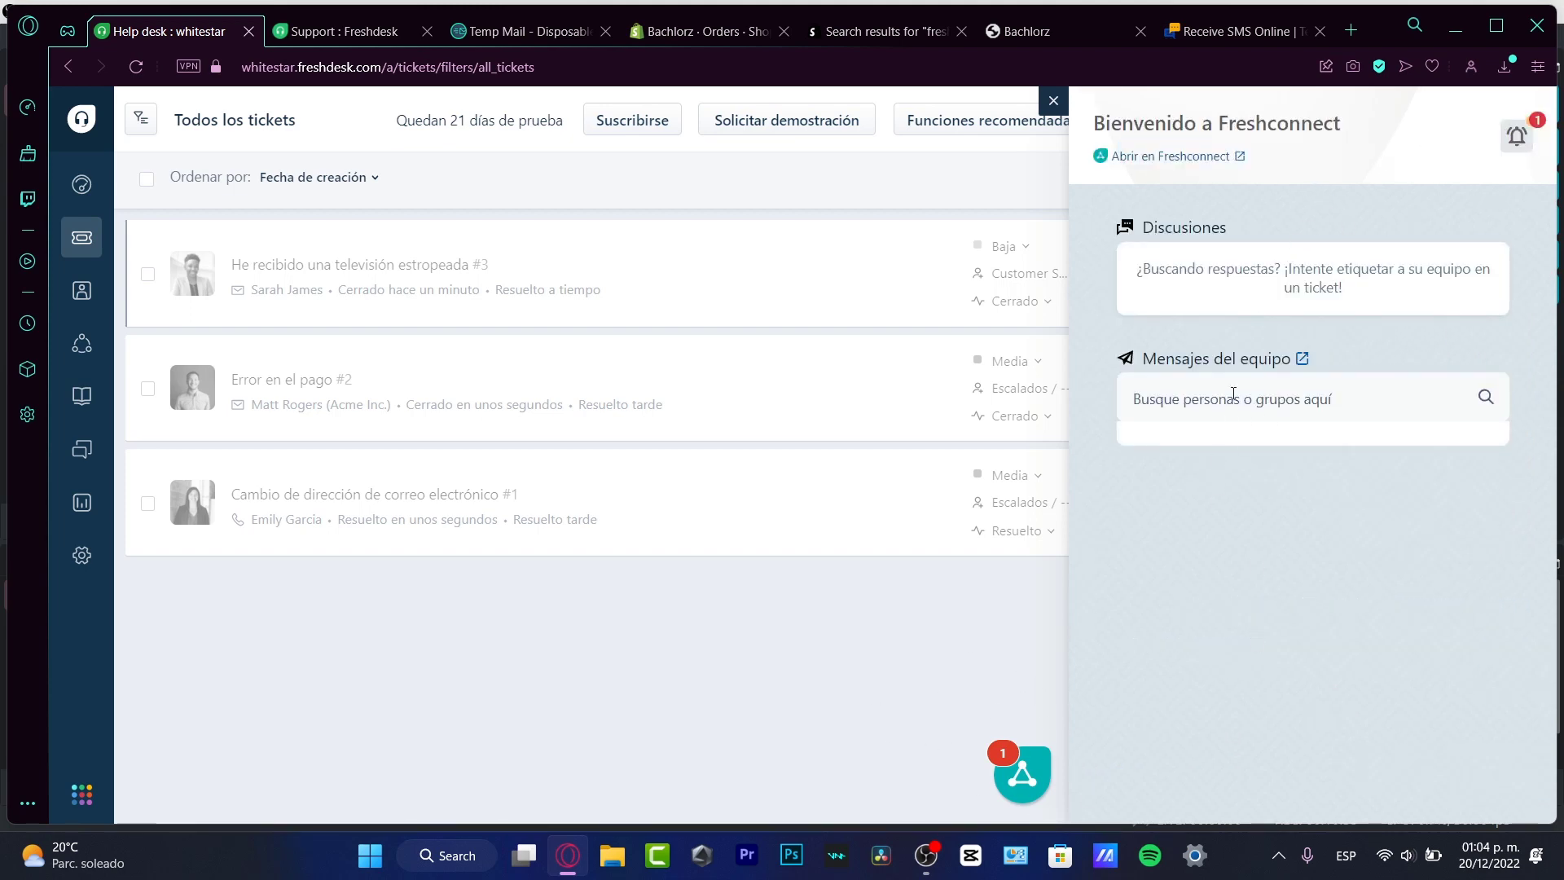
{"action": "left_click", "coordinate": [1509, 141]}
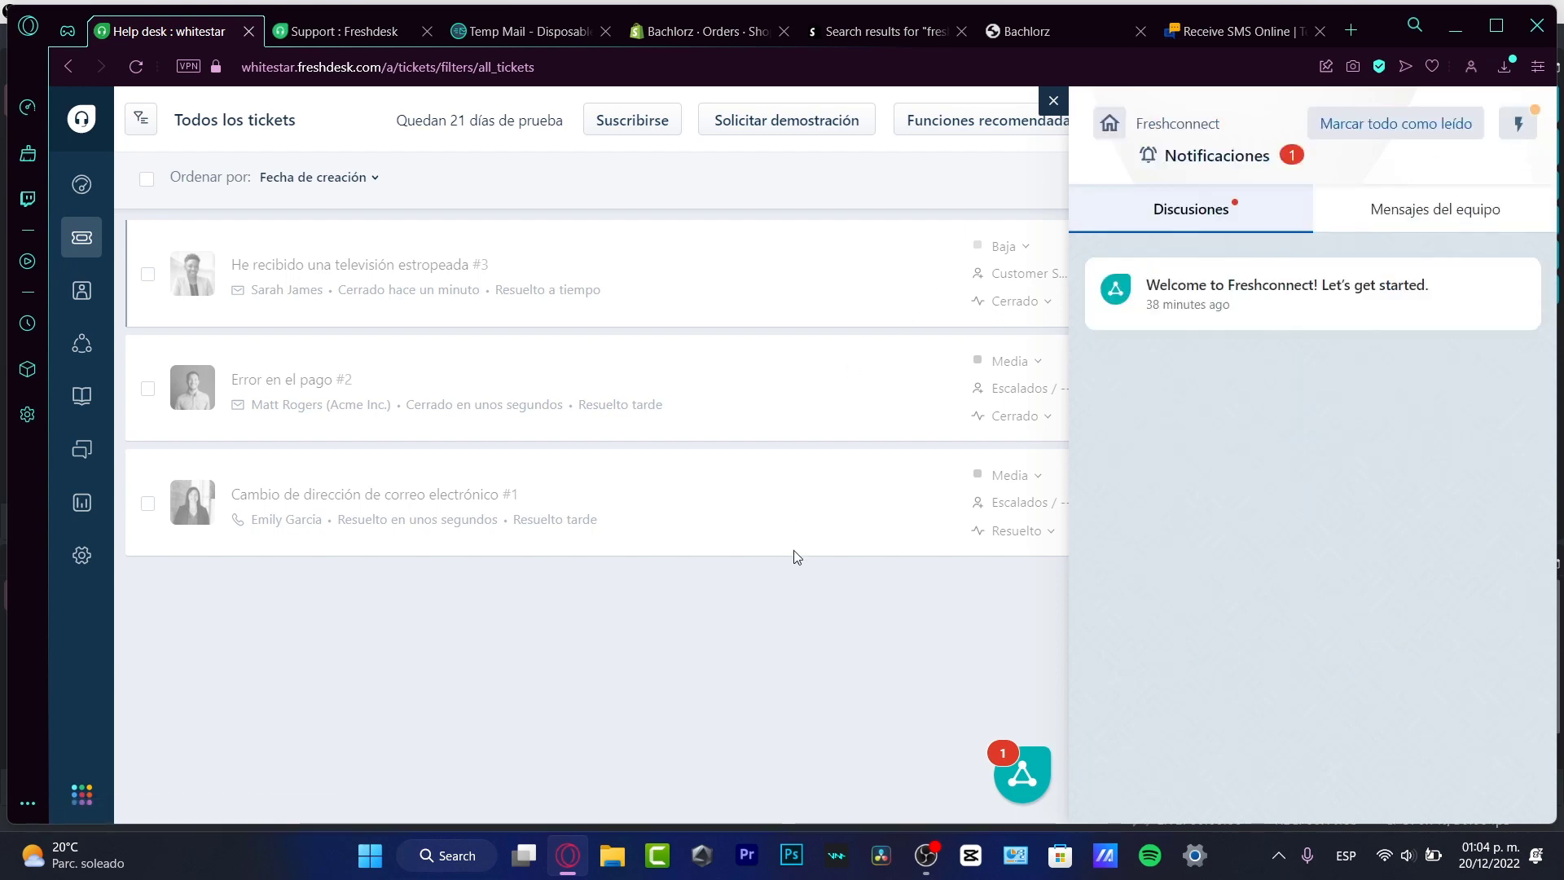
{"action": "mouse_move", "coordinate": [83, 301]}
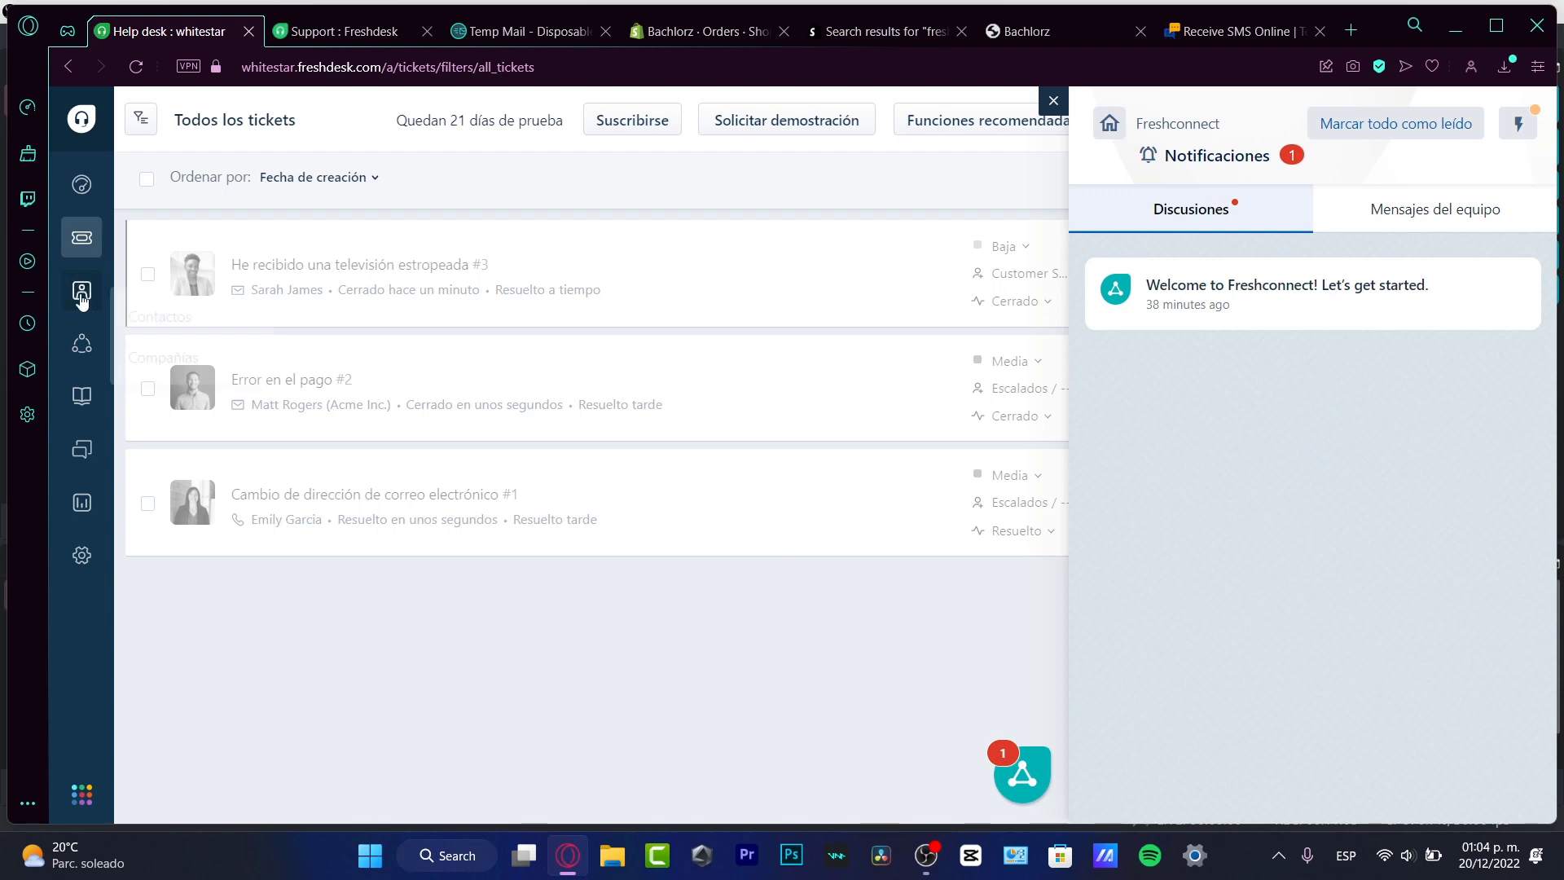
Open the list of all contacts and look through it from the first entry to the last
{"action": "left_click", "coordinate": [155, 297]}
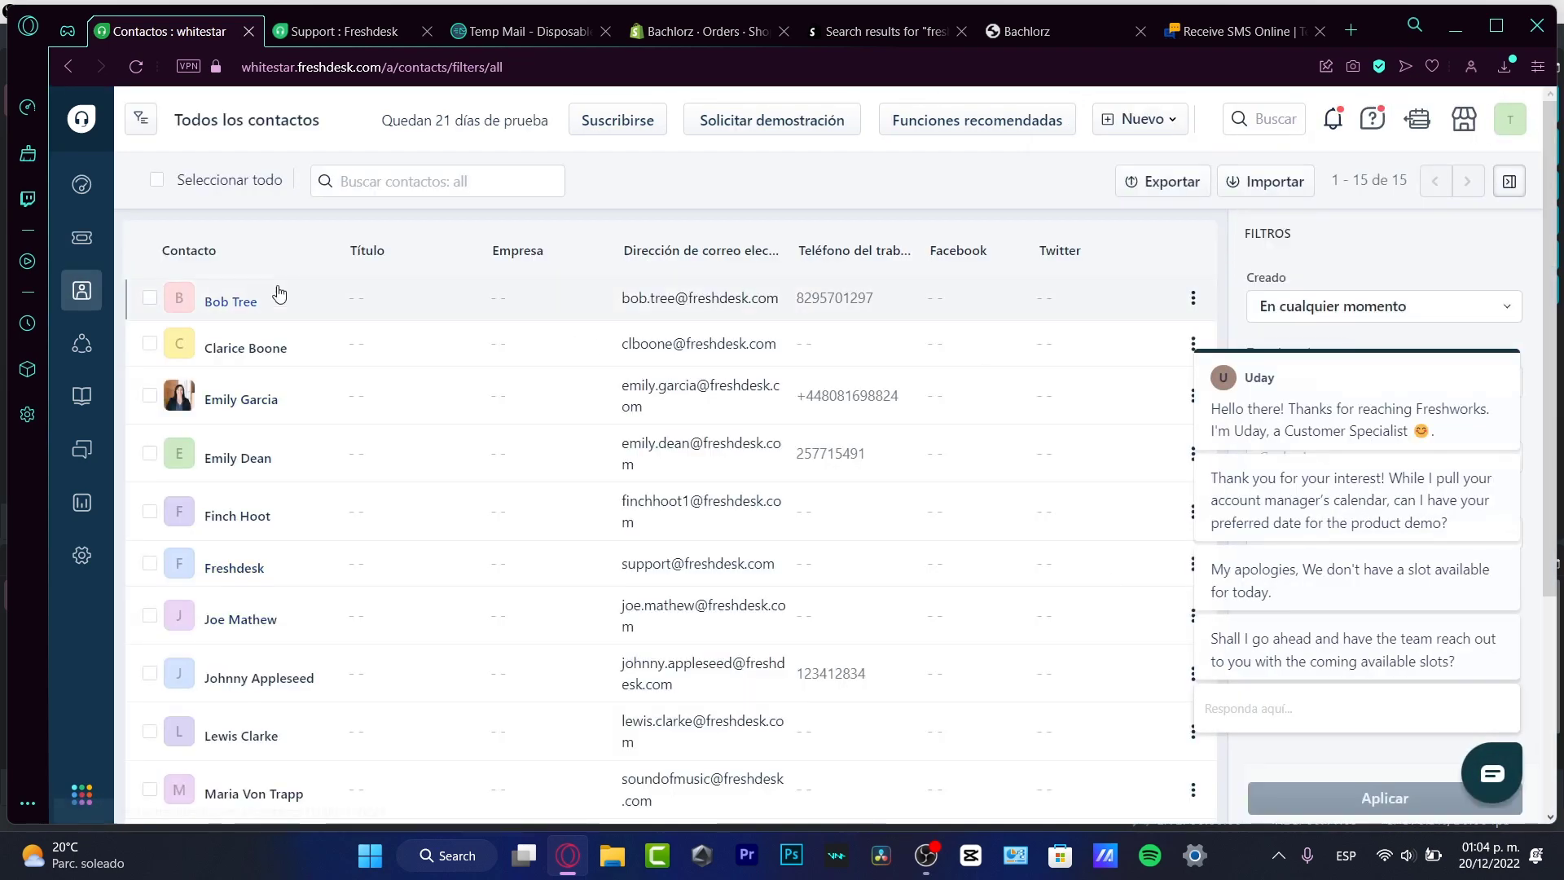
{"action": "scroll", "coordinate": [335, 408], "scroll_direction": "down", "scroll_amount": 4}
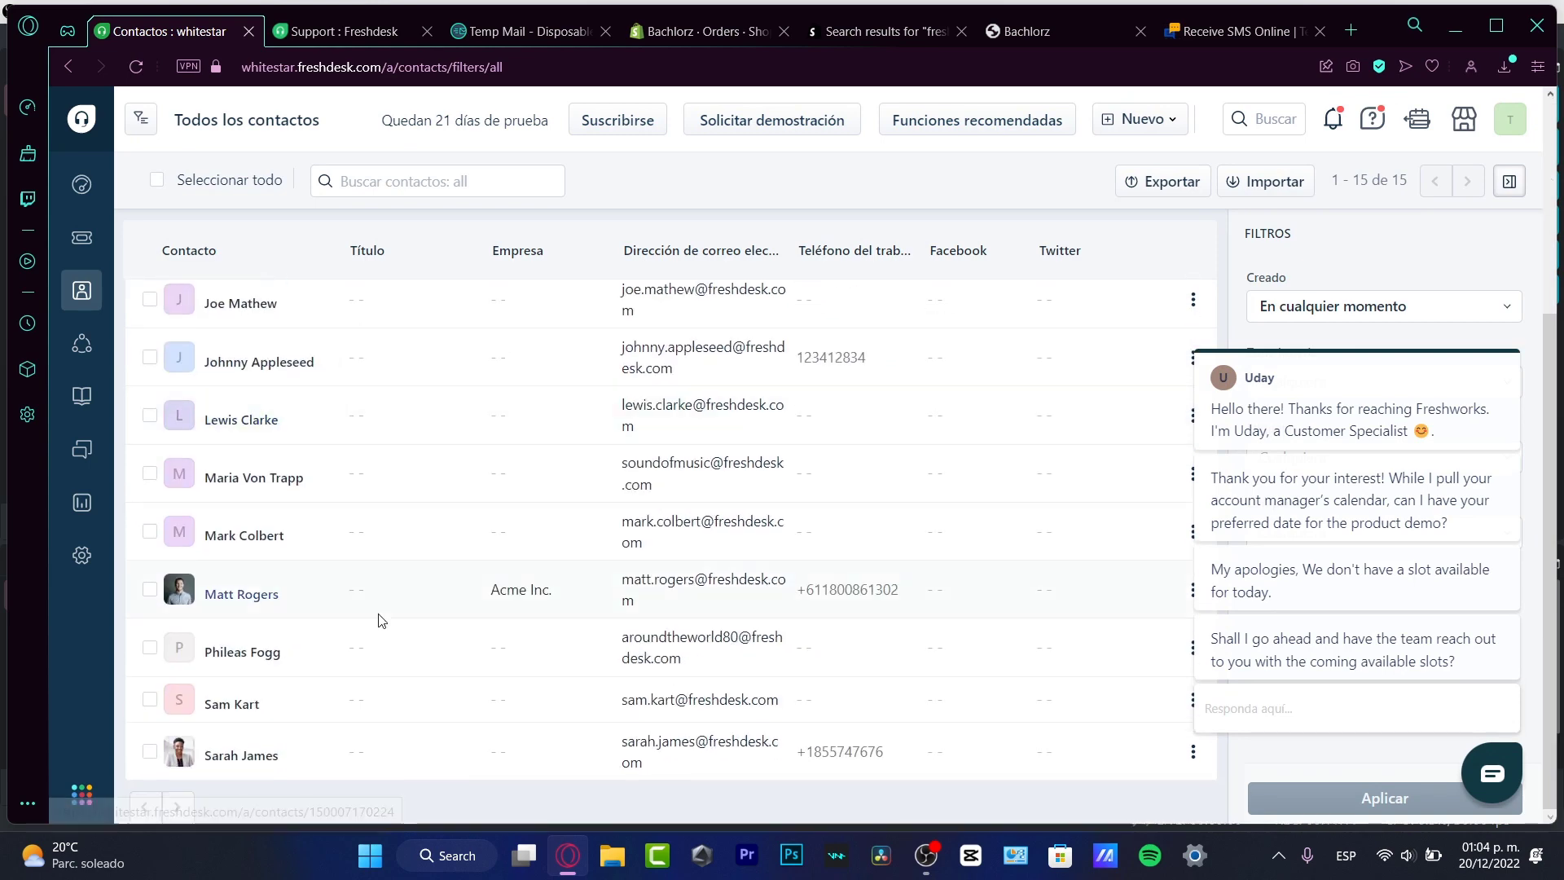
{"action": "scroll", "coordinate": [381, 621], "scroll_direction": "up", "scroll_amount": 4}
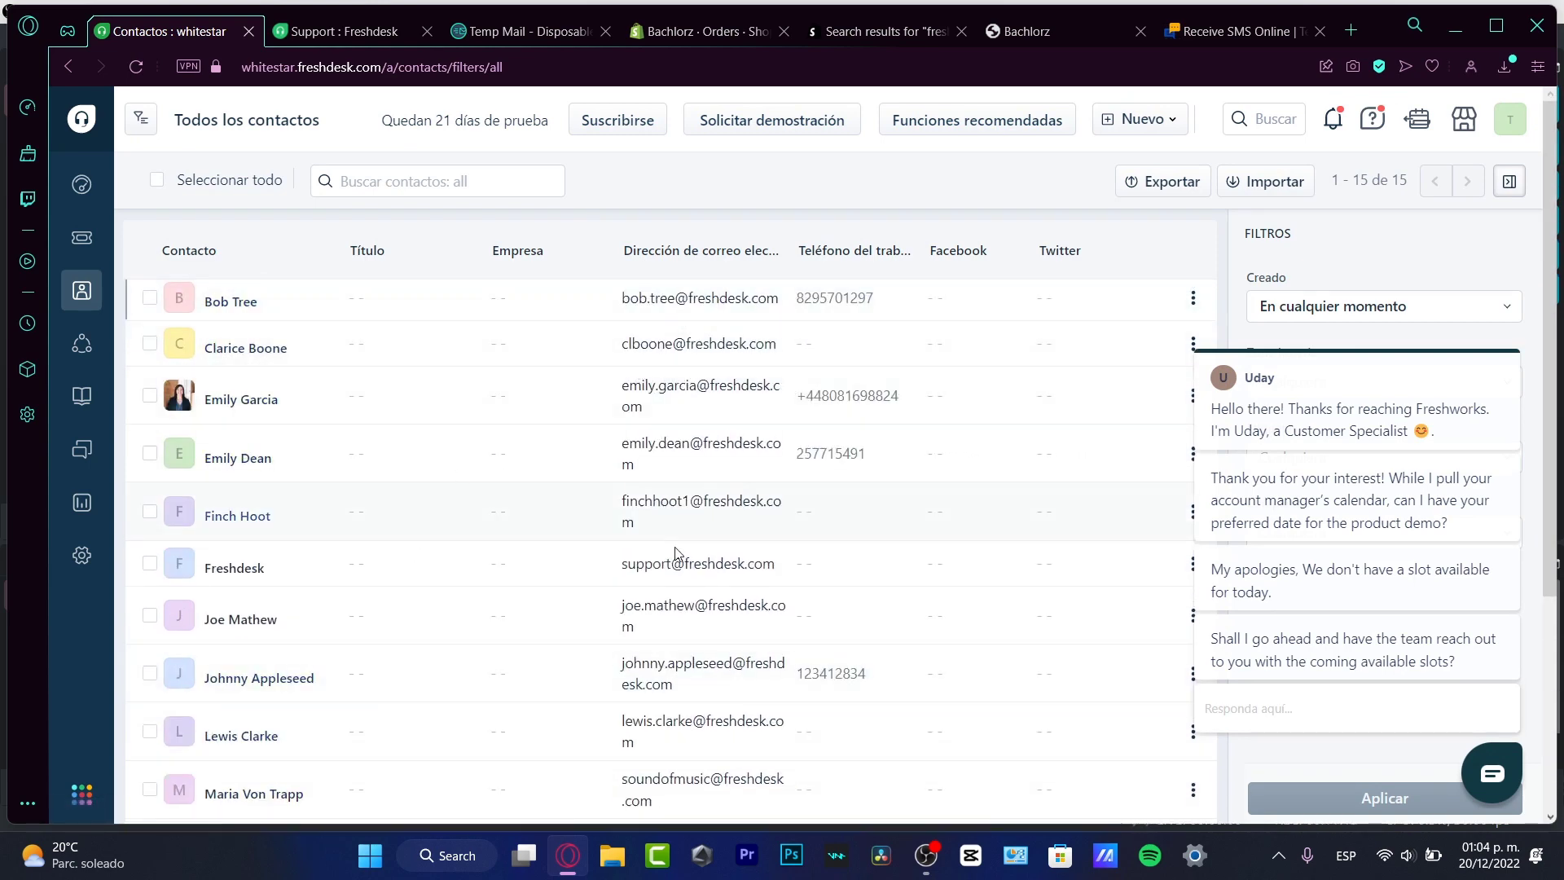
{"action": "scroll", "coordinate": [675, 553], "scroll_direction": "down", "scroll_amount": 4}
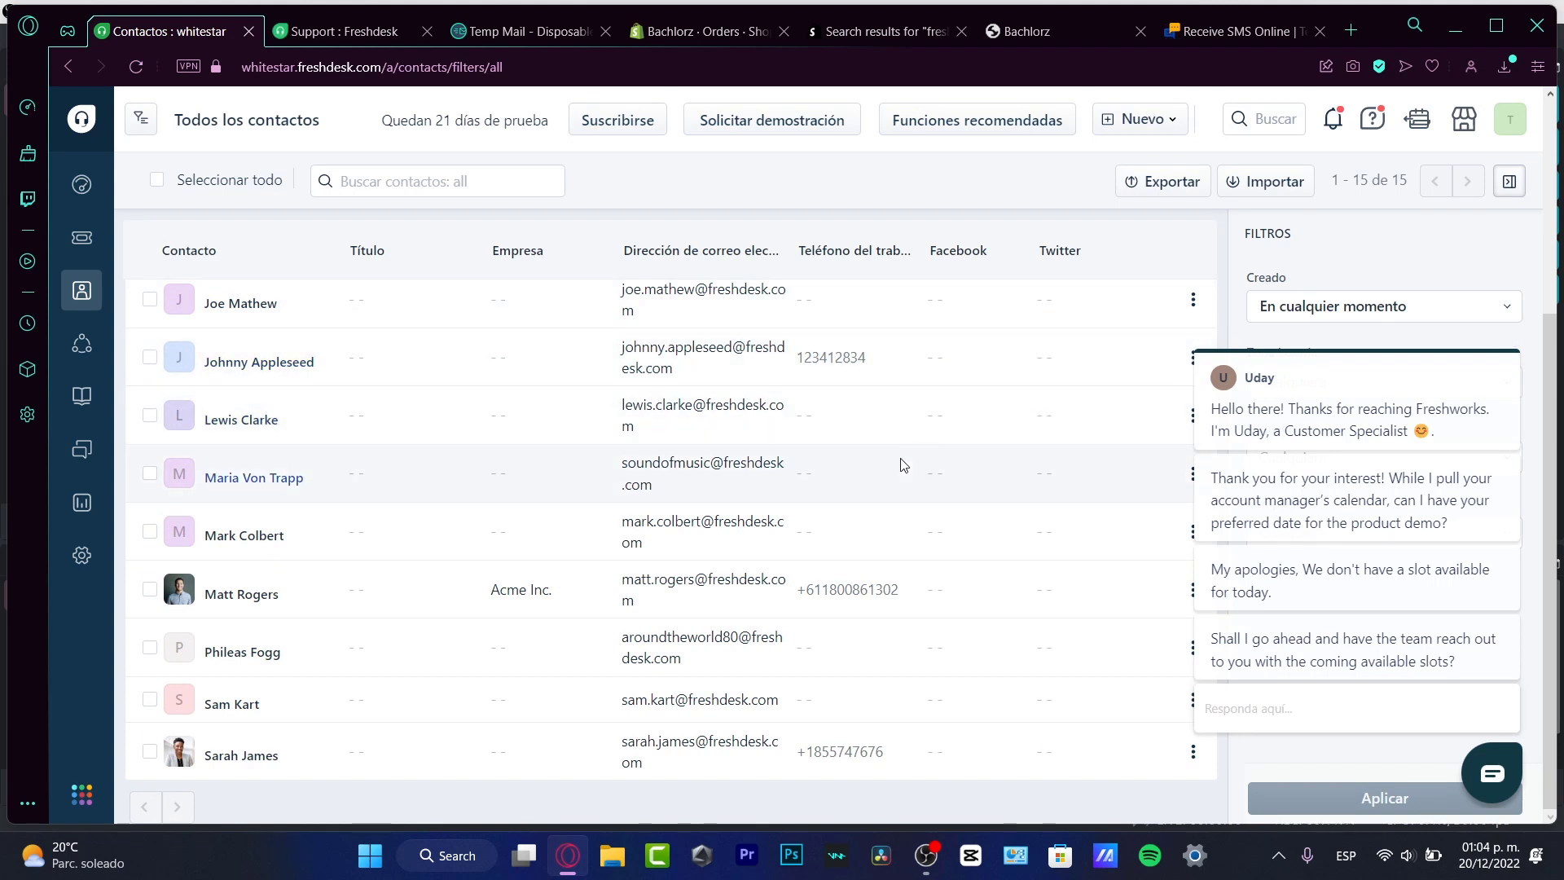
View the social media support page, and return to the Freshdesk dashboard
{"action": "left_click", "coordinate": [83, 345]}
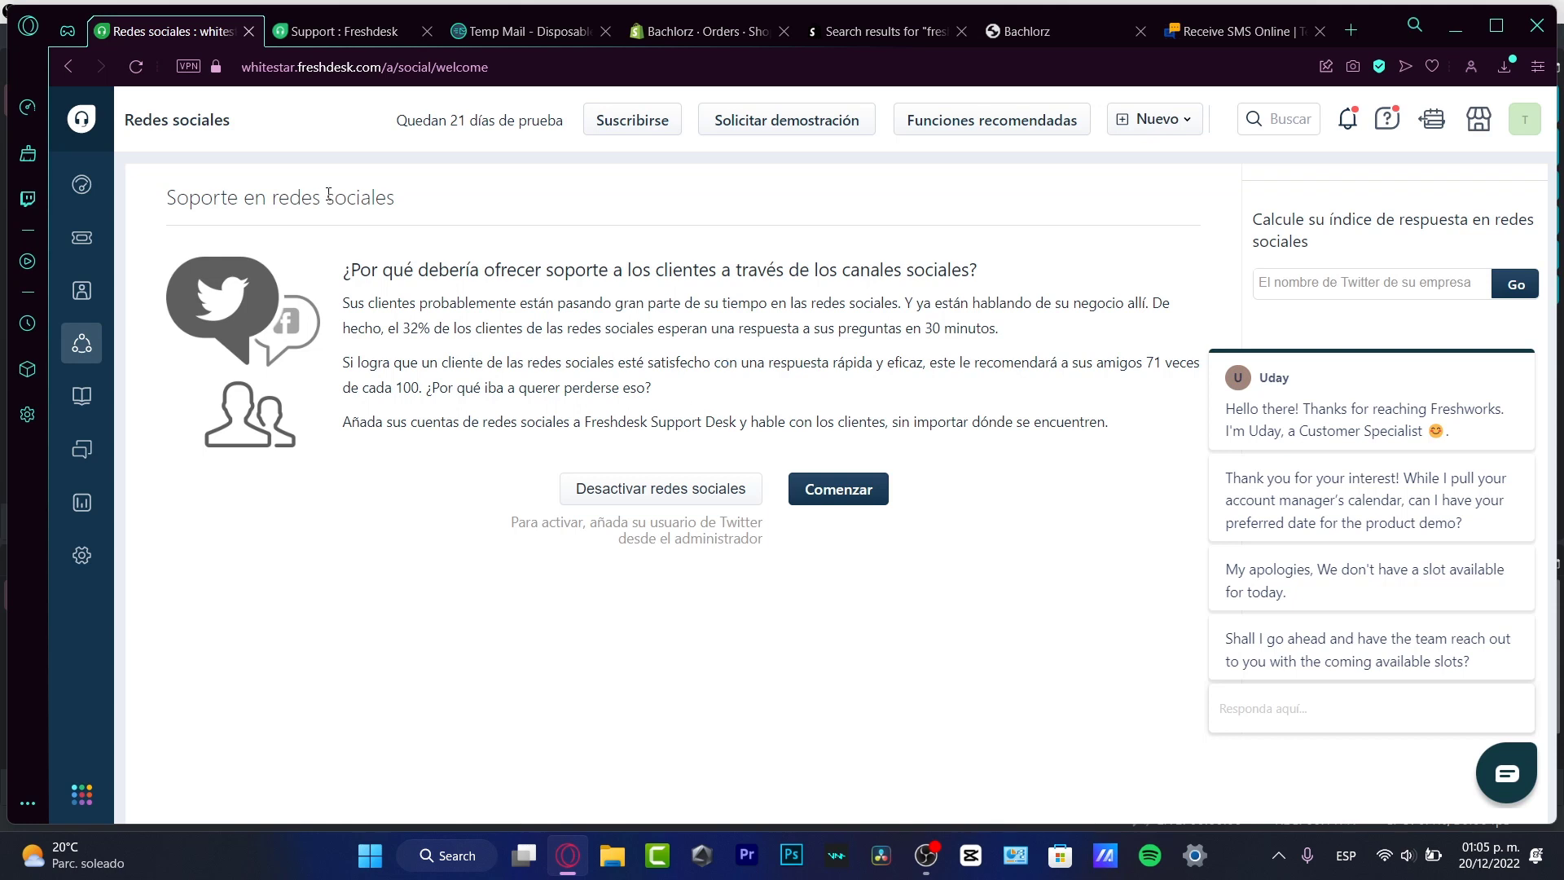
{"action": "left_click", "coordinate": [82, 184]}
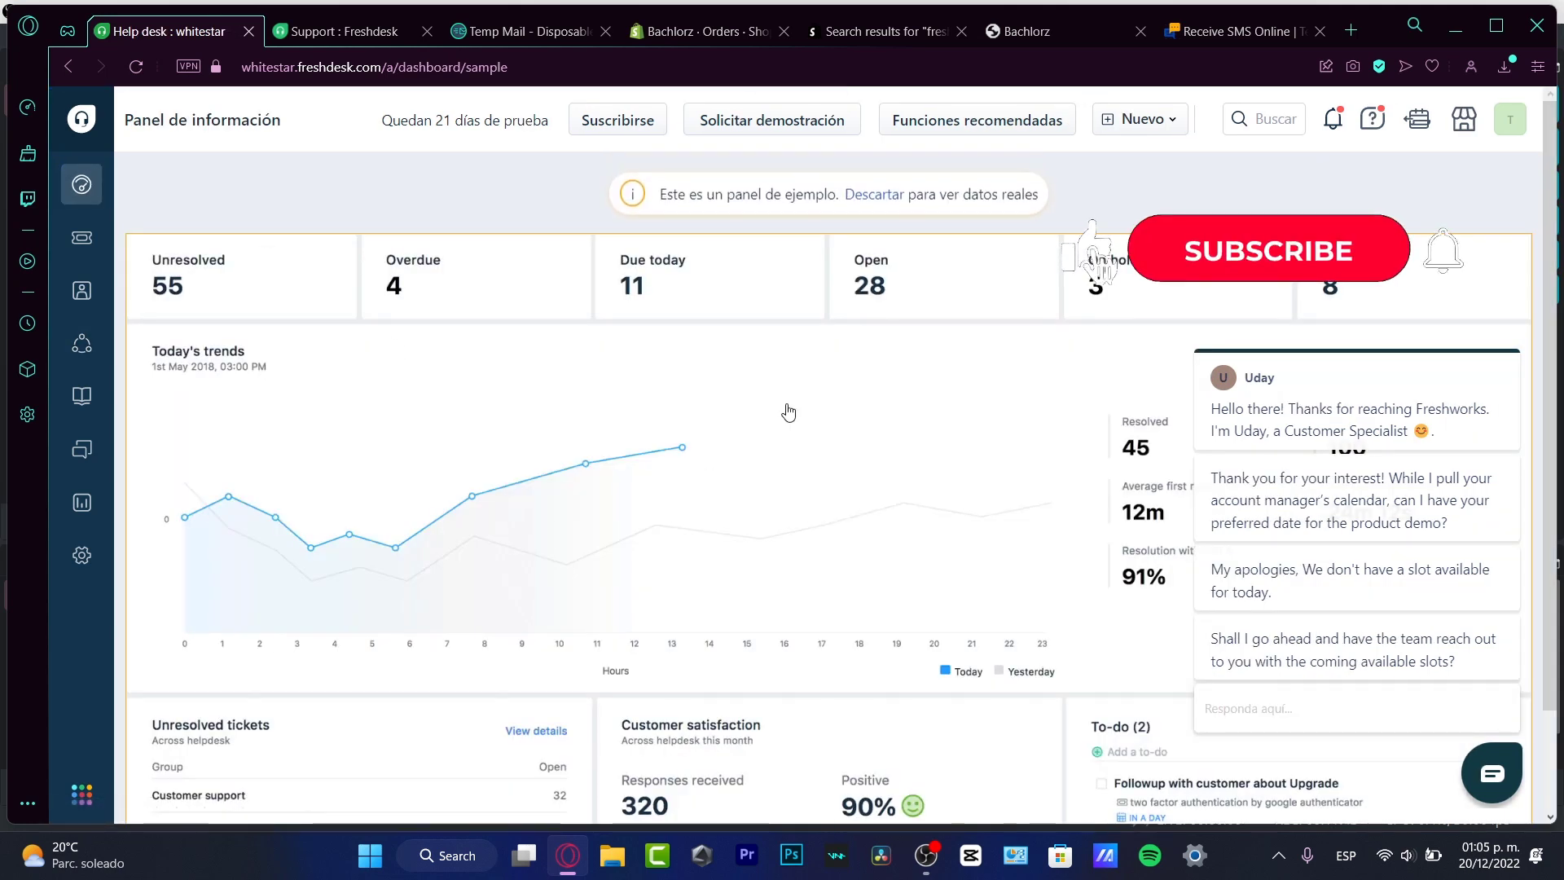